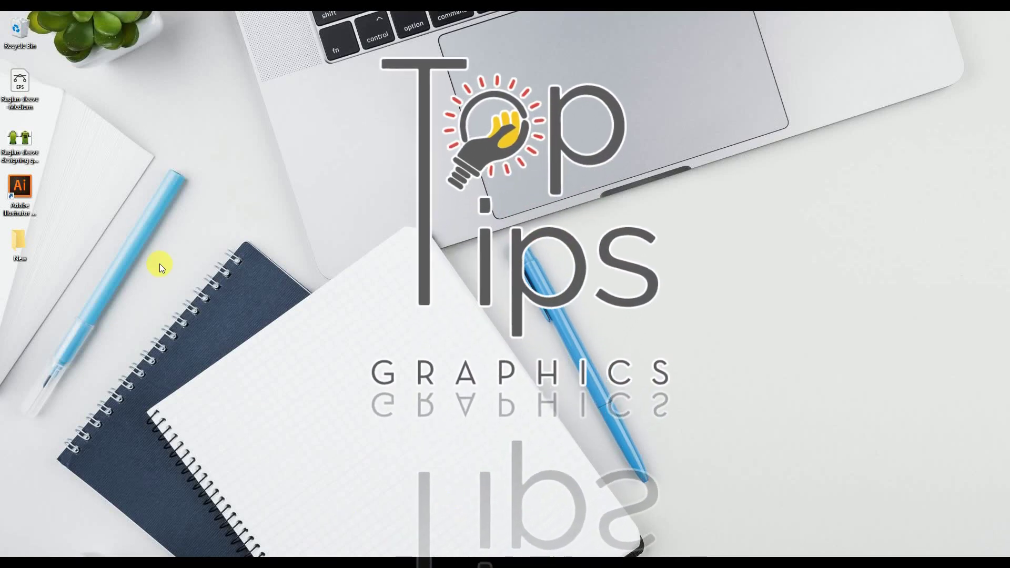
Launch Adobe Illustrator and open the Raglan sleeve -Medium EPS file from the Desktop.
{"action": "double_click", "coordinate": [29, 189]}
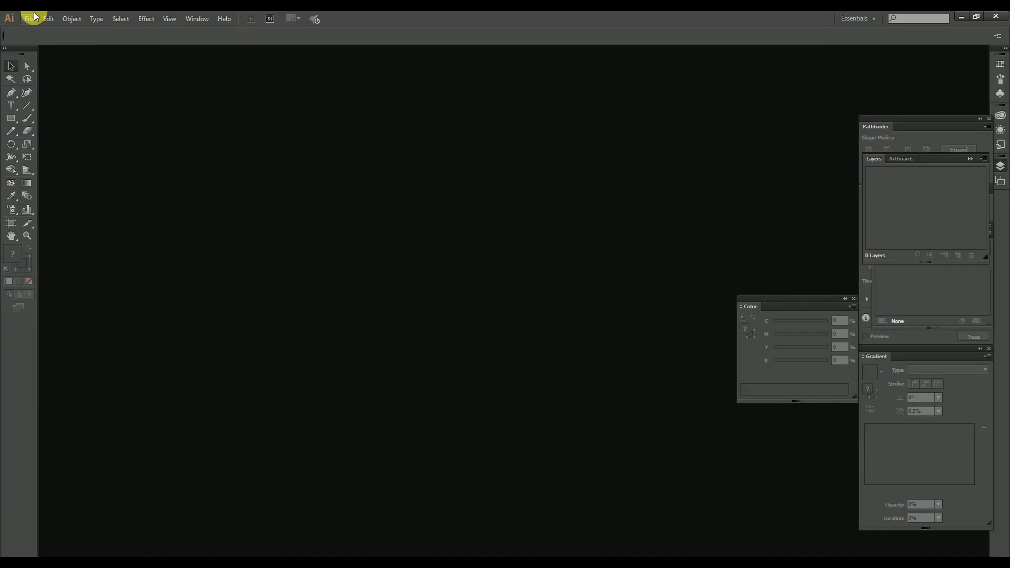
{"action": "left_click", "coordinate": [29, 19]}
{"action": "left_click", "coordinate": [48, 53]}
{"action": "left_click", "coordinate": [108, 105]}
{"action": "left_click", "coordinate": [310, 119]}
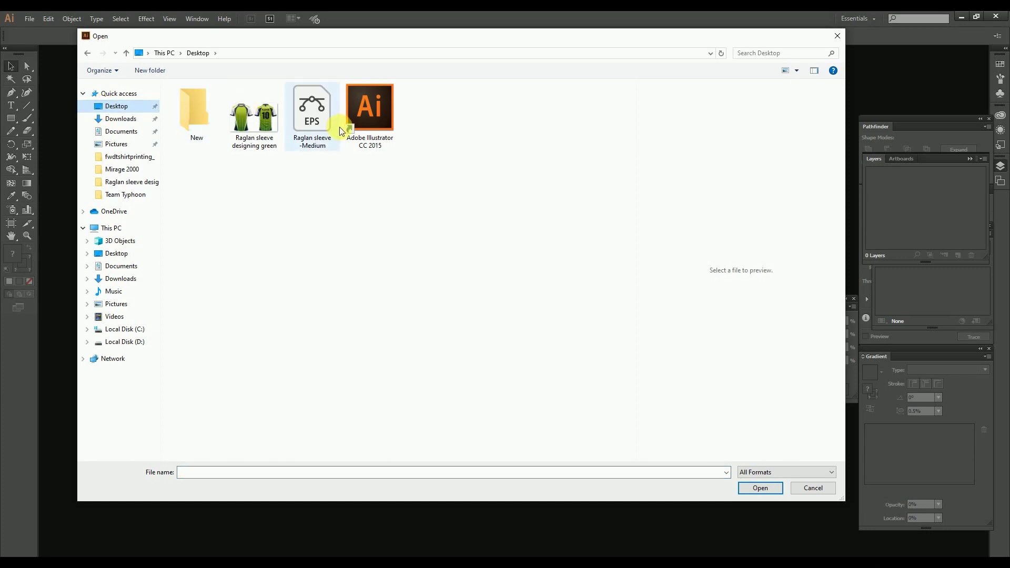
{"action": "double_click", "coordinate": [310, 119]}
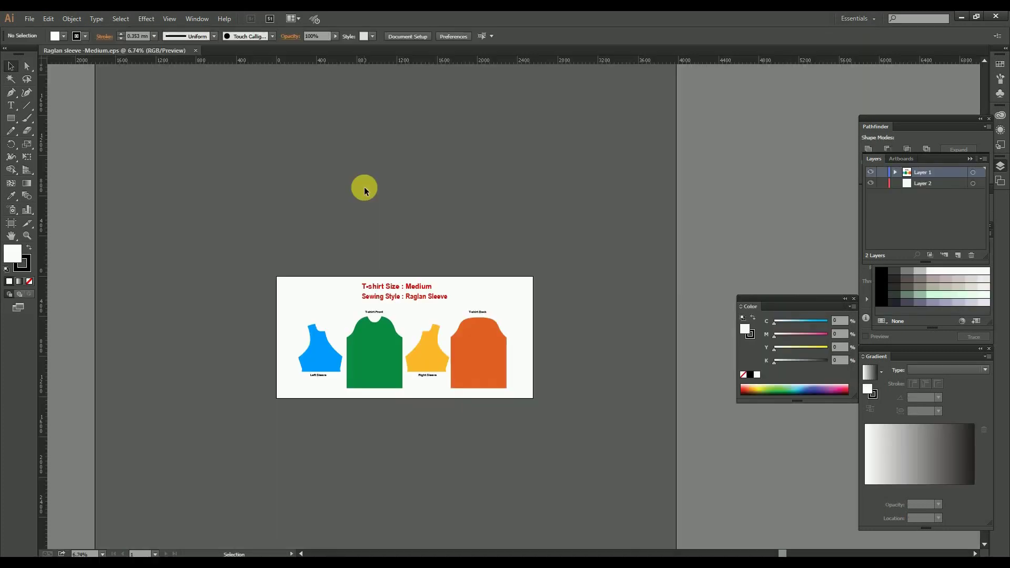
Examine the medium raglan T-shirt pattern pieces and view the green raglan sleeve design image from the desktop.
{"action": "key", "text": "z"}
{"action": "left_click_drag", "start_coordinate": [253, 243], "coordinate": [610, 424]}
{"action": "left_click_drag", "start_coordinate": [572, 370], "coordinate": [607, 360]}
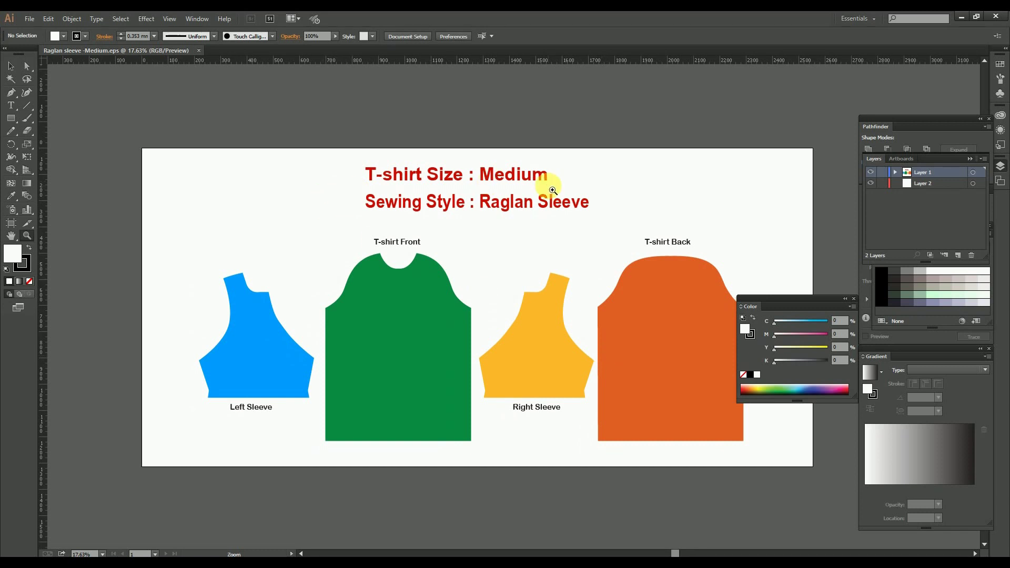
{"action": "key", "text": "v"}
{"action": "left_click", "coordinate": [381, 322]}
{"action": "left_click", "coordinate": [509, 274]}
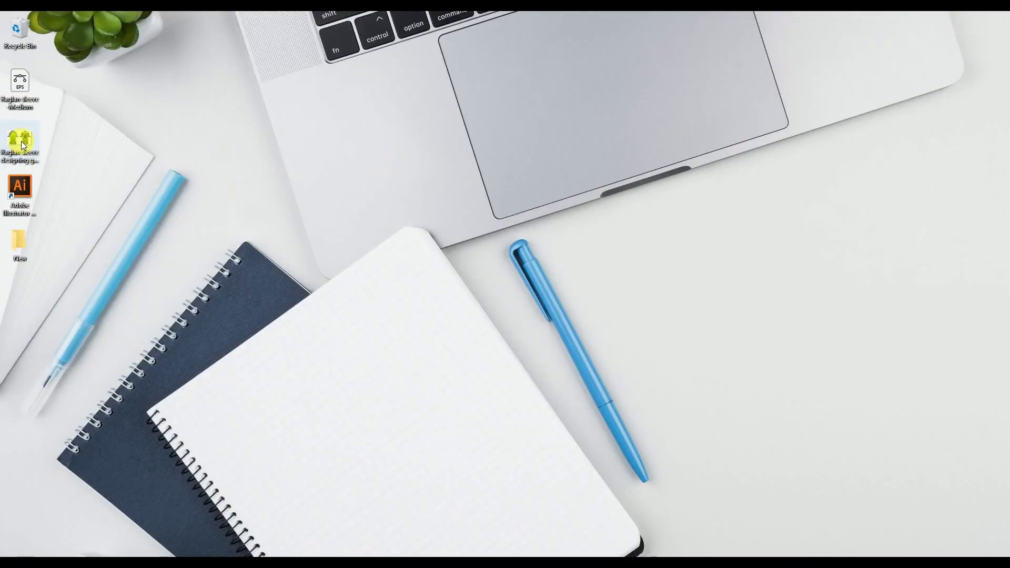
{"action": "double_click", "coordinate": [21, 141]}
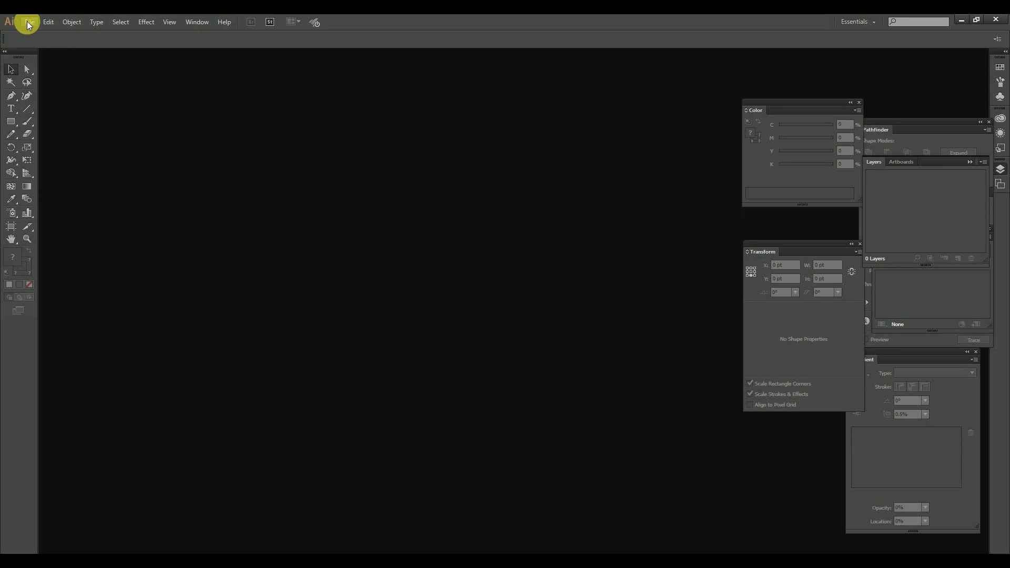
Create a new document 2500 mm wide and 2500 mm high.
{"action": "left_click", "coordinate": [27, 23]}
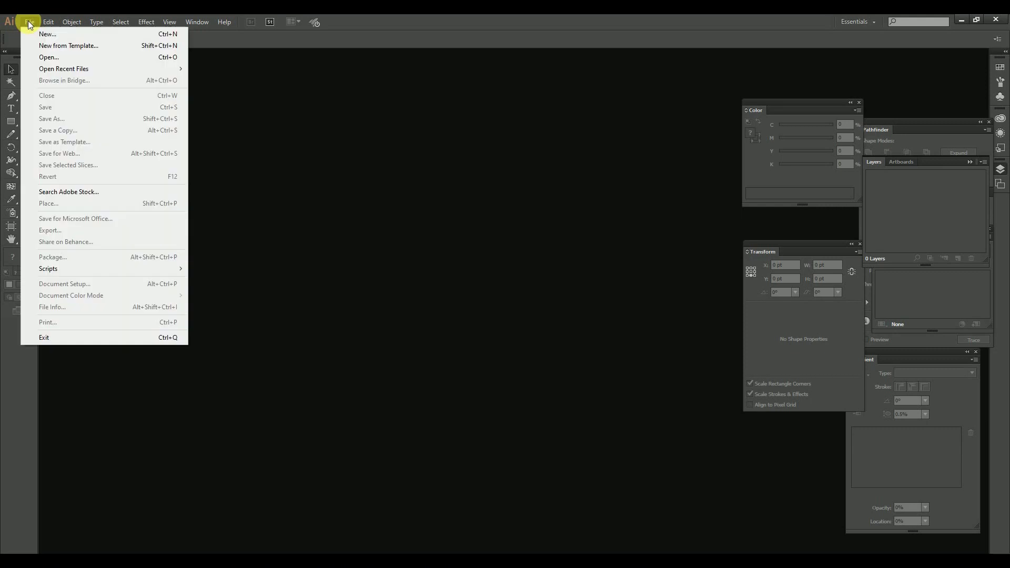
{"action": "left_click", "coordinate": [50, 34]}
{"action": "left_click_drag", "start_coordinate": [480, 284], "coordinate": [343, 279]}
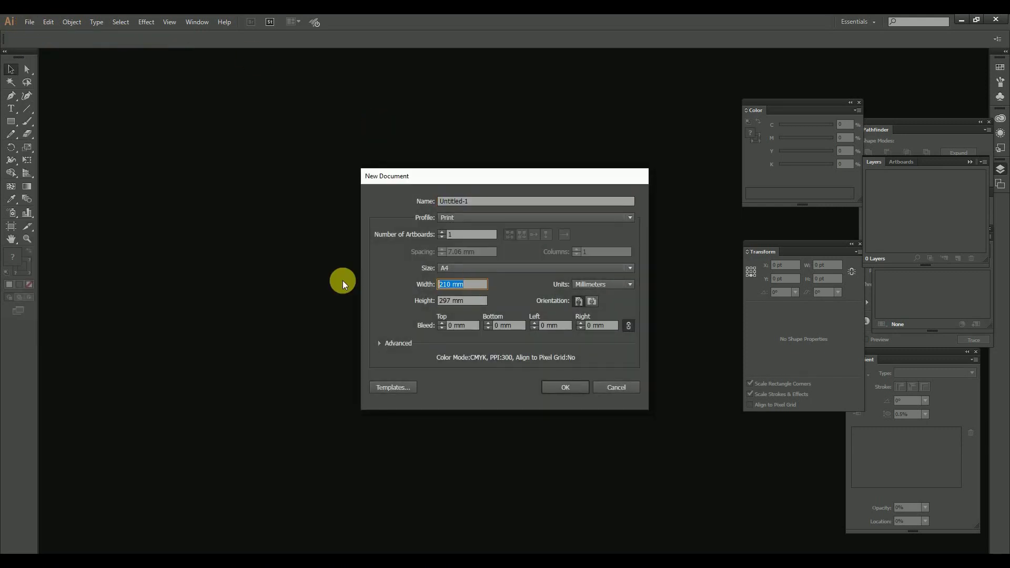
{"action": "type", "text": "2500"}
{"action": "key", "text": "Tab"}
{"action": "type", "text": "2"}
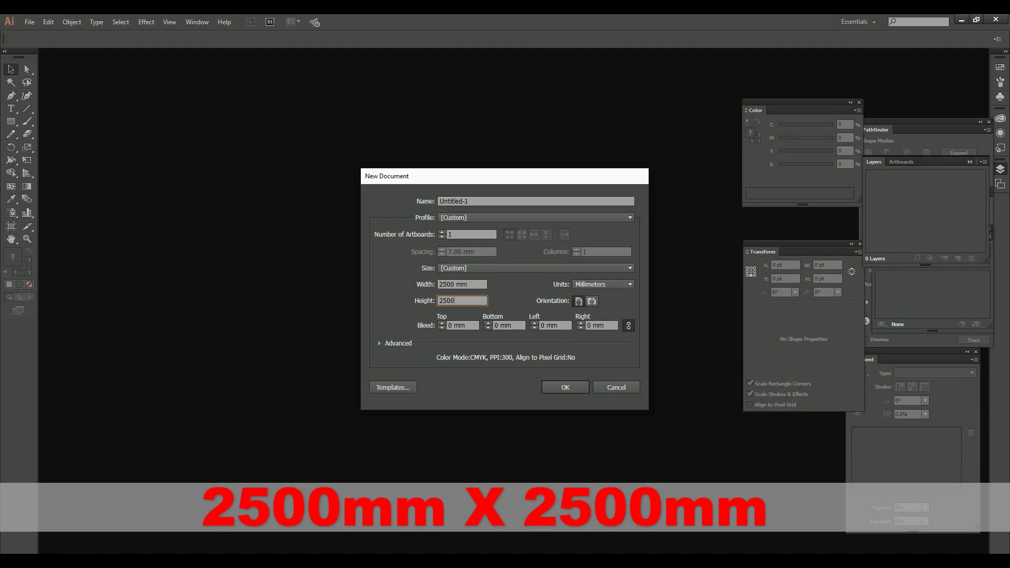
{"action": "left_click", "coordinate": [568, 387]}
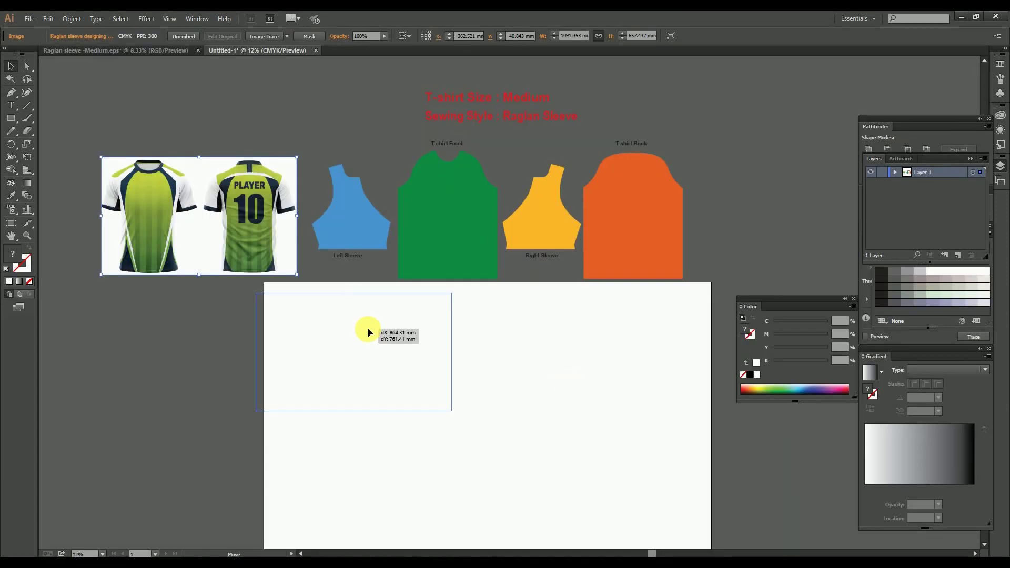
Move the green jersey reference image onto the artboard's upper-left area and place the T-shirt front piece below it.
{"action": "left_click_drag", "start_coordinate": [367, 331], "coordinate": [368, 332]}
{"action": "left_click_drag", "start_coordinate": [527, 338], "coordinate": [518, 310]}
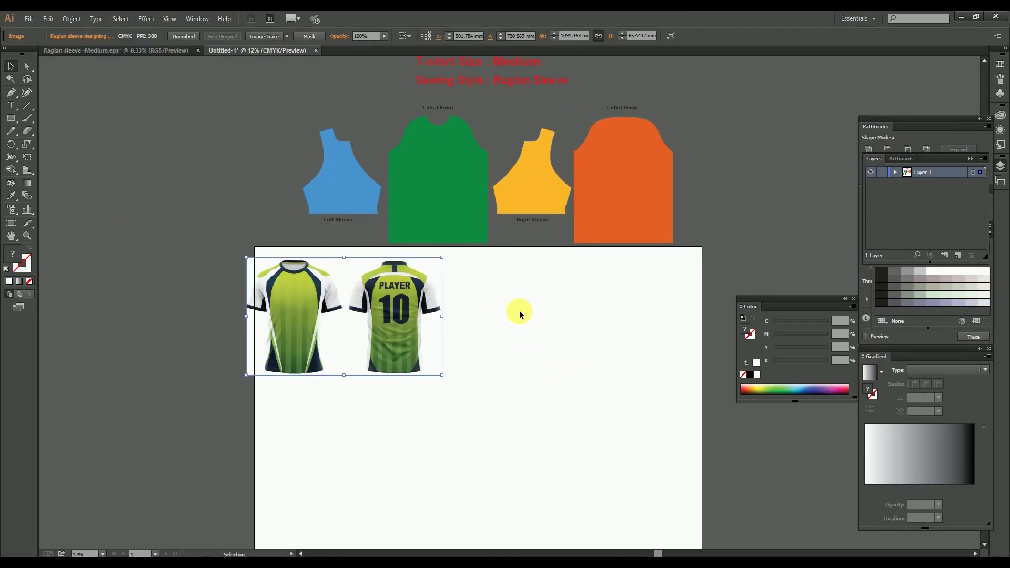
{"action": "key", "text": "Tab"}
{"action": "mouse_move", "coordinate": [541, 273]}
{"action": "left_mouse_down"}
{"action": "mouse_move", "coordinate": [521, 304]}
{"action": "mouse_move", "coordinate": [545, 262]}
{"action": "left_mouse_up"}
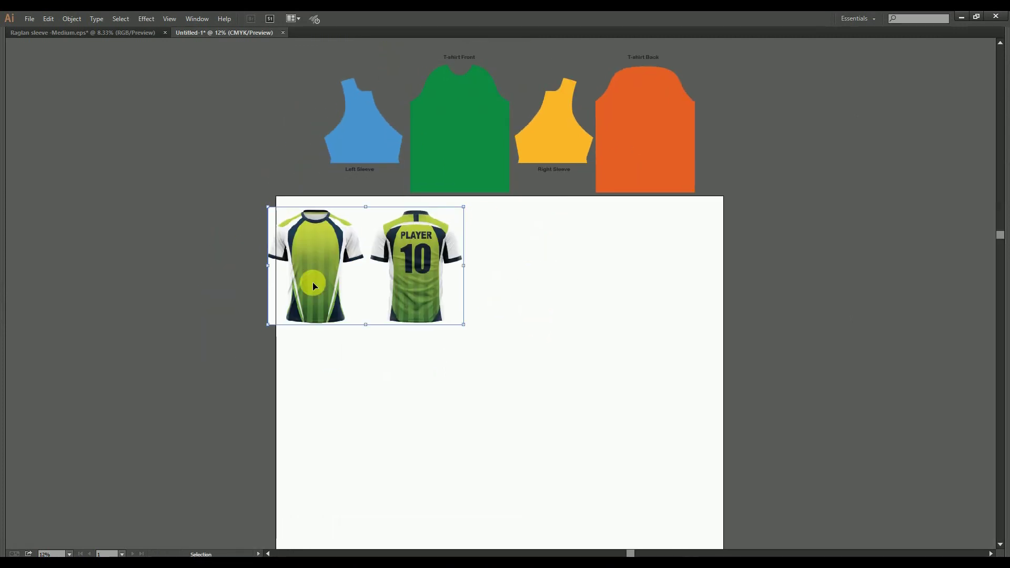
{"action": "left_click_drag", "start_coordinate": [474, 100], "coordinate": [385, 435]}
{"action": "left_click", "coordinate": [524, 393]}
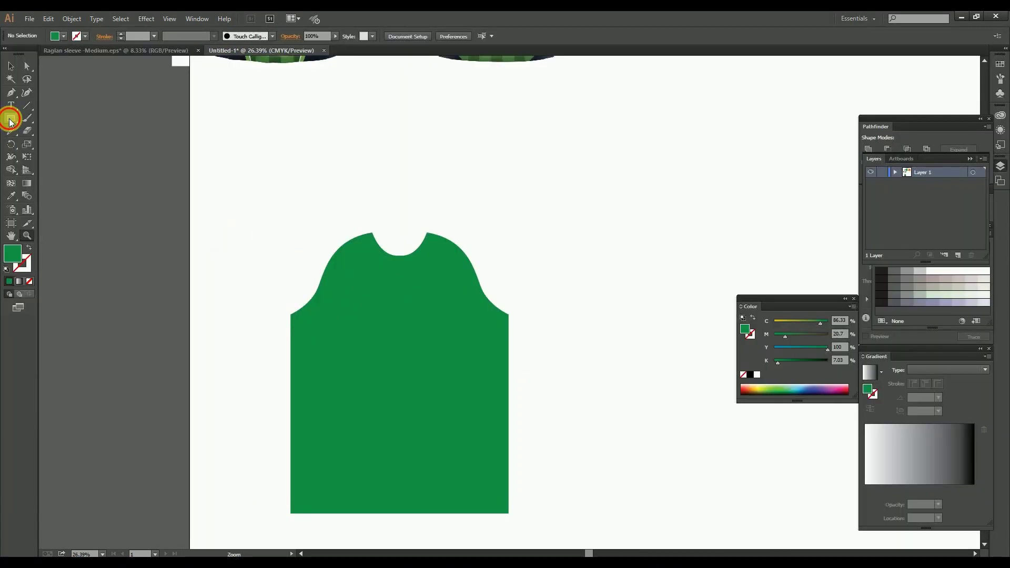
Draw a rectangle 40 mm wide and 720 mm high beside the T-shirt front piece.
{"action": "left_click", "coordinate": [10, 120]}
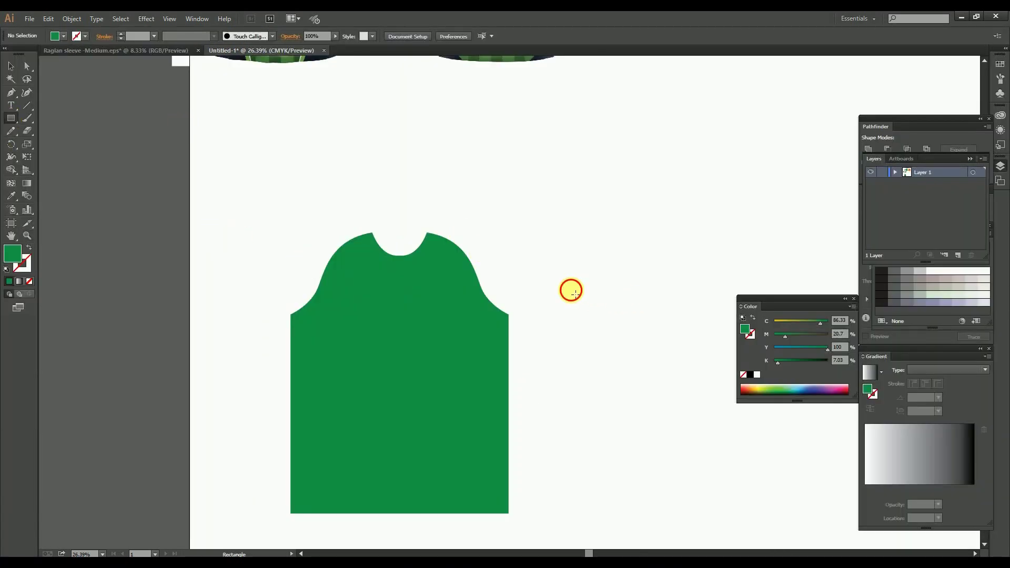
{"action": "left_click", "coordinate": [575, 294]}
{"action": "type", "text": "40"}
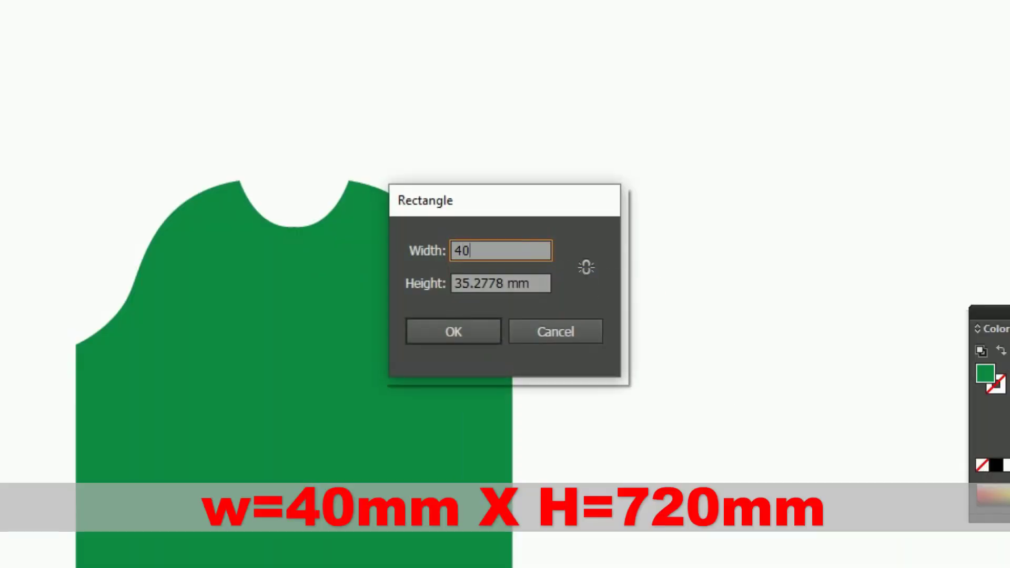
{"action": "key", "text": "Tab"}
{"action": "type", "text": "720"}
{"action": "key", "text": "Return"}
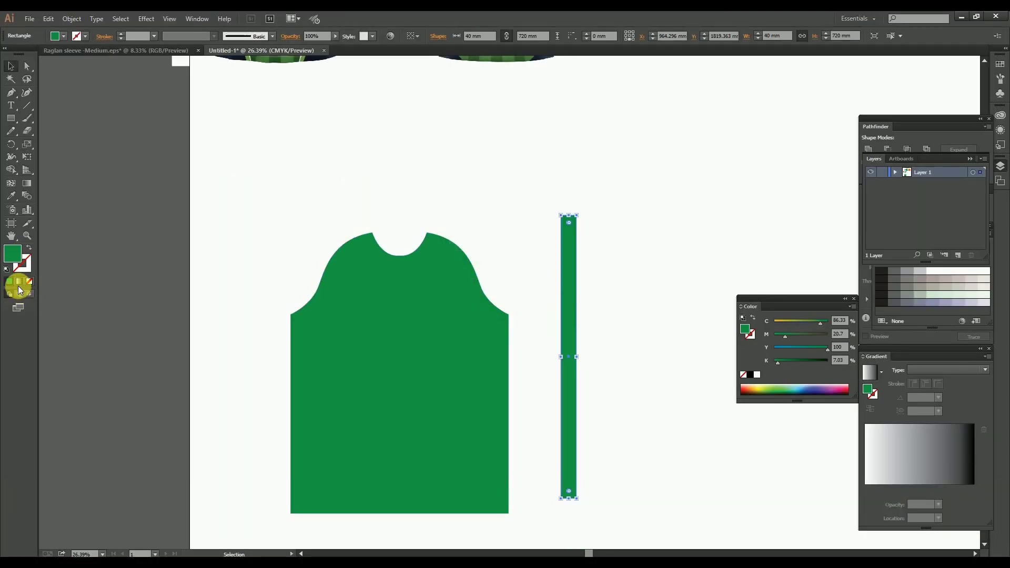
Fill the narrow rectangle with a linear gradient and set its angle to 90°.
{"action": "left_click", "coordinate": [19, 282]}
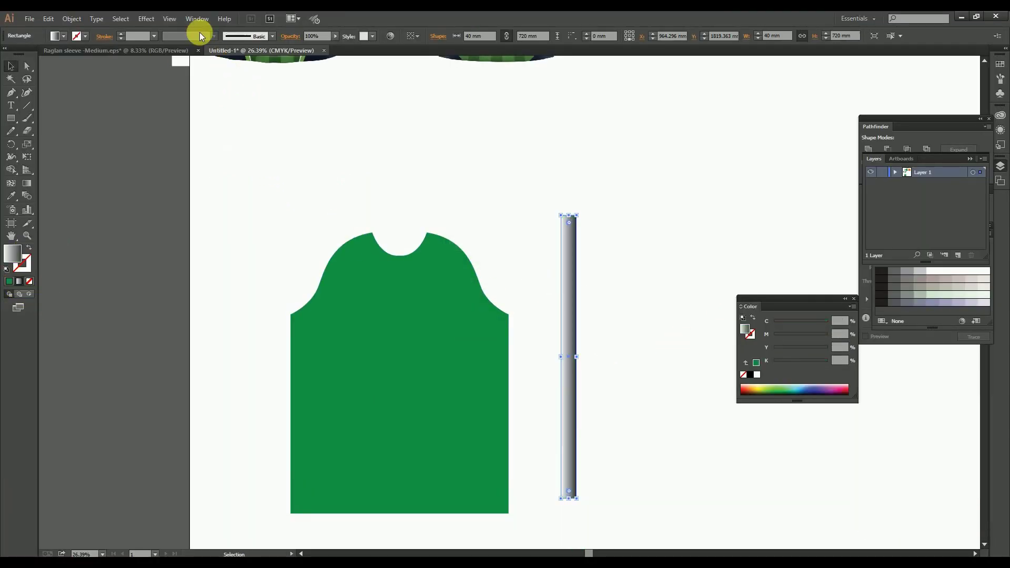
{"action": "left_click", "coordinate": [196, 19]}
{"action": "left_click", "coordinate": [221, 249]}
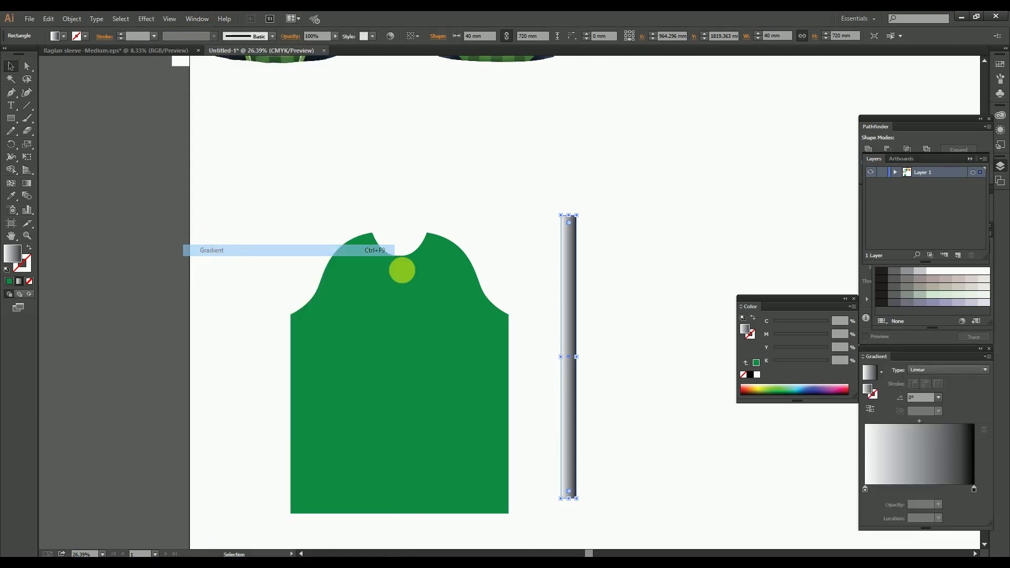
{"action": "left_click_drag", "start_coordinate": [762, 331], "coordinate": [621, 264]}
{"action": "left_click", "coordinate": [664, 305]}
{"action": "type", "text": "90"}
{"action": "key", "text": "Return"}
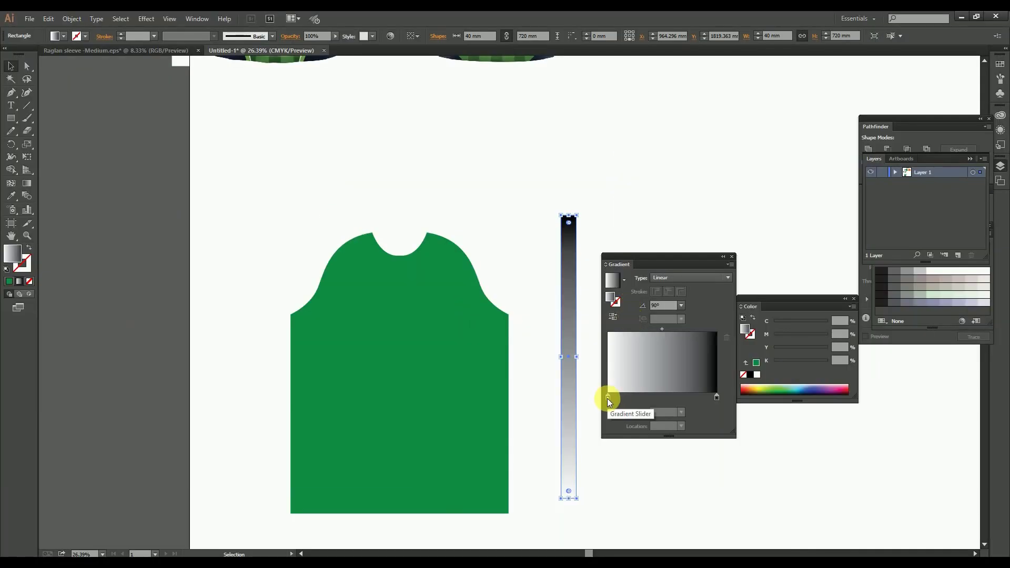
Set the gradient's starting stop to the CMYK colour C 78, M 35, Y 95, K 25.
{"action": "left_click", "coordinate": [608, 398]}
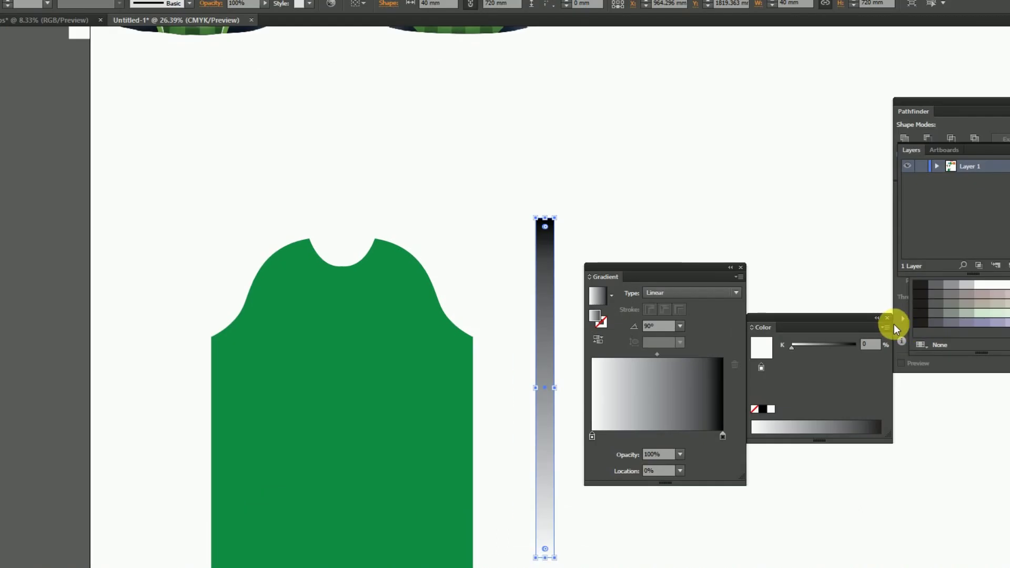
{"action": "left_click", "coordinate": [852, 306]}
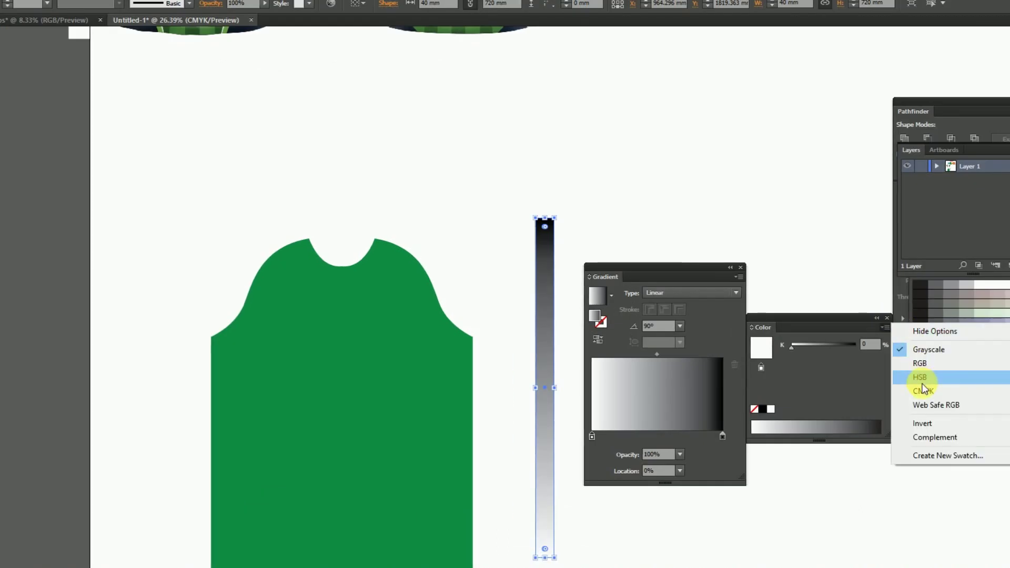
{"action": "left_click", "coordinate": [923, 390]}
{"action": "left_click", "coordinate": [870, 344]}
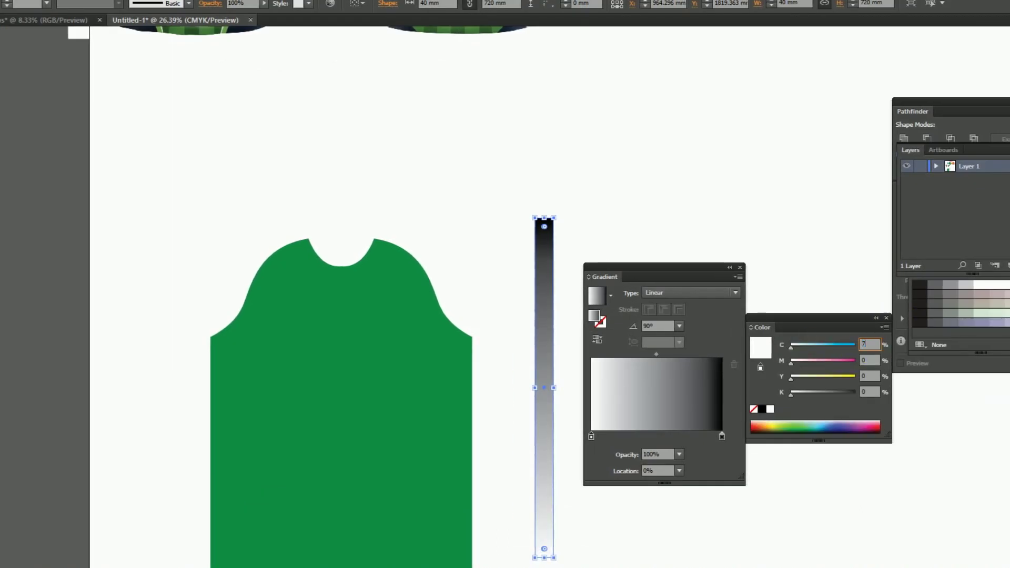
{"action": "type", "text": "78"}
{"action": "key", "text": "Tab"}
{"action": "type", "text": "35"}
{"action": "key", "text": "Tab"}
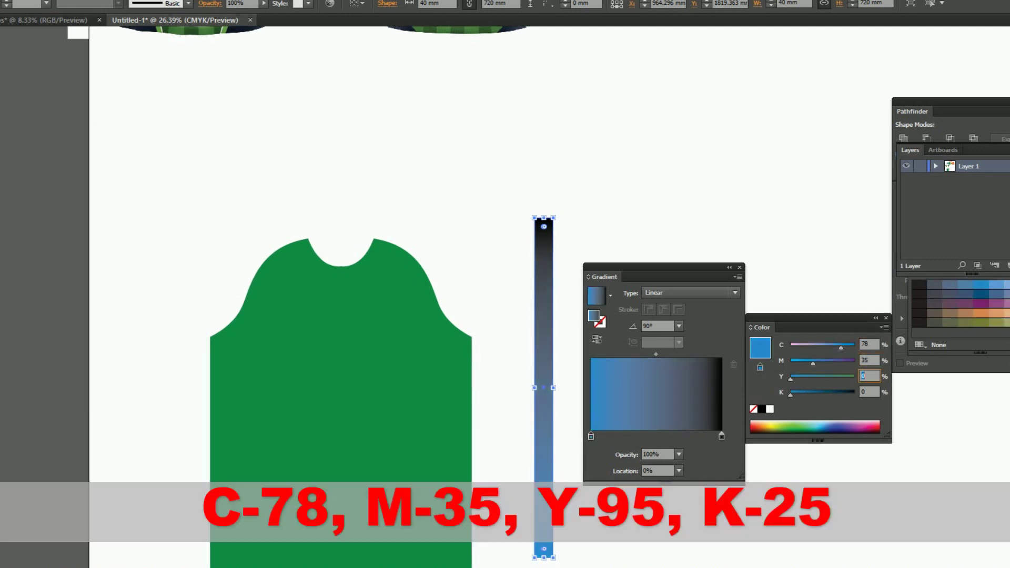
{"action": "type", "text": "95"}
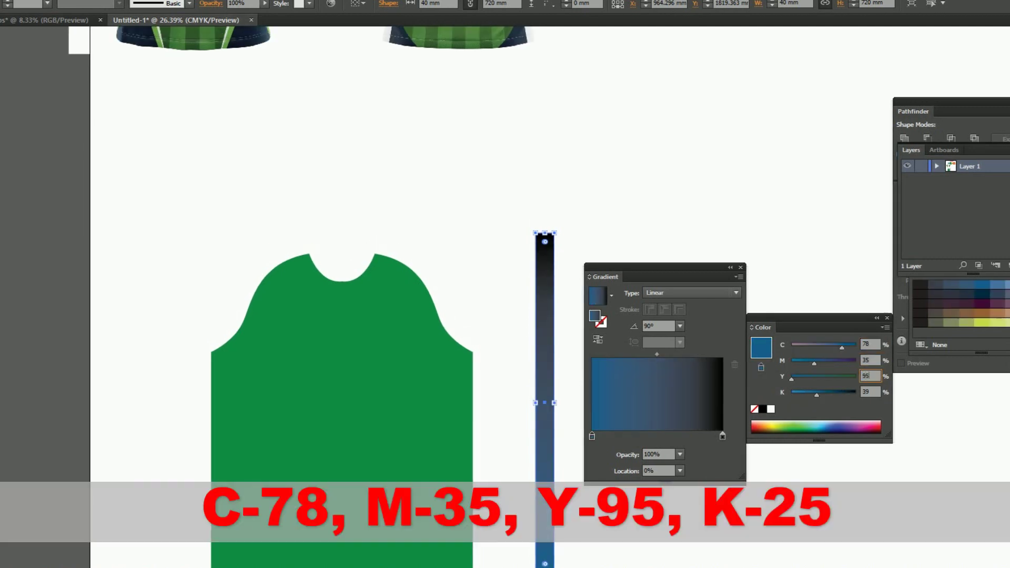
{"action": "key", "text": "Tab"}
{"action": "type", "text": "25"}
{"action": "key", "text": "Return"}
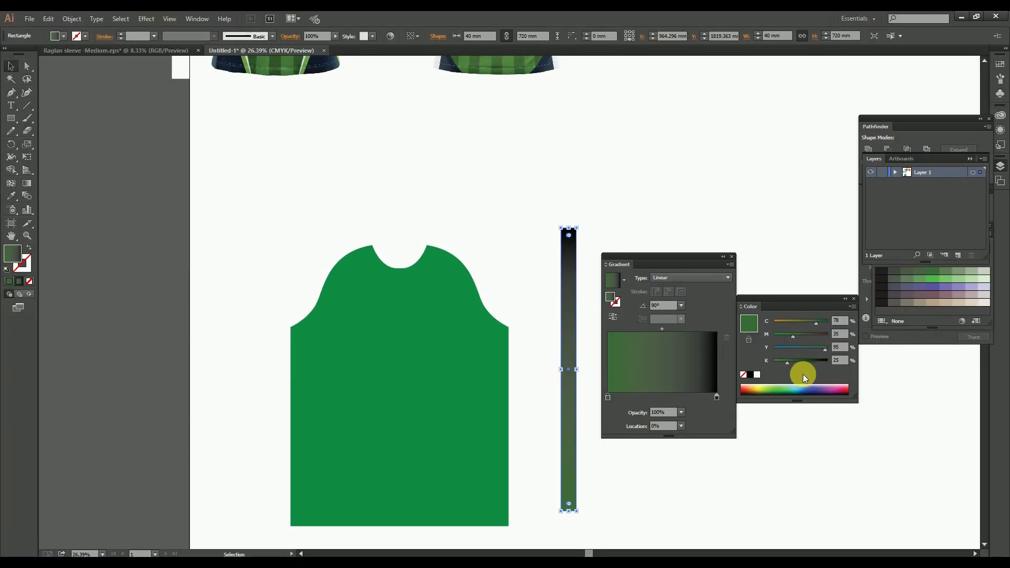
Set the gradient's end stop to the CMYK colour C 20, M 0, Y 98, K 0.
{"action": "left_click", "coordinate": [716, 396]}
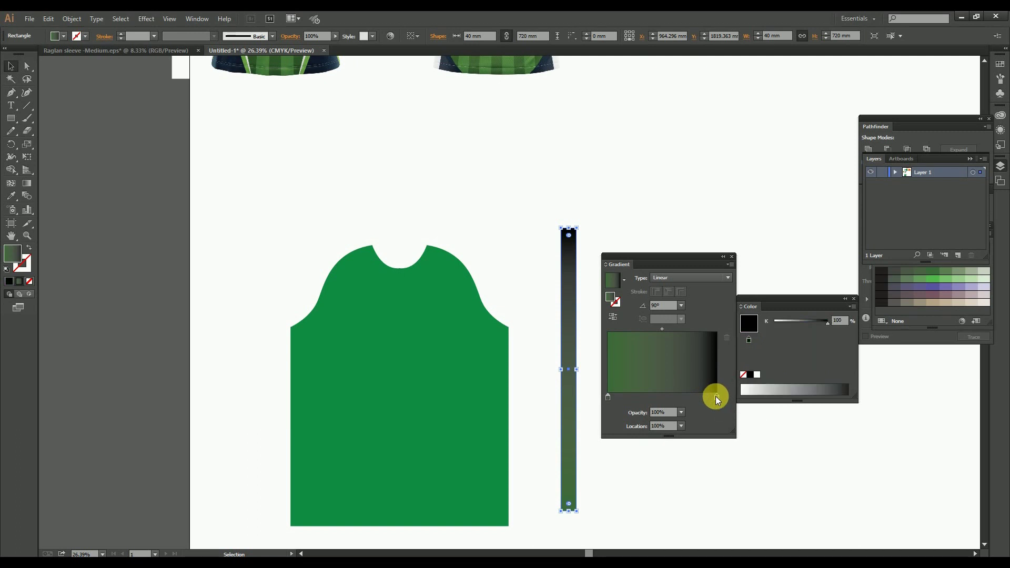
{"action": "left_click", "coordinate": [851, 306]}
{"action": "left_click", "coordinate": [894, 362]}
{"action": "left_click", "coordinate": [839, 320]}
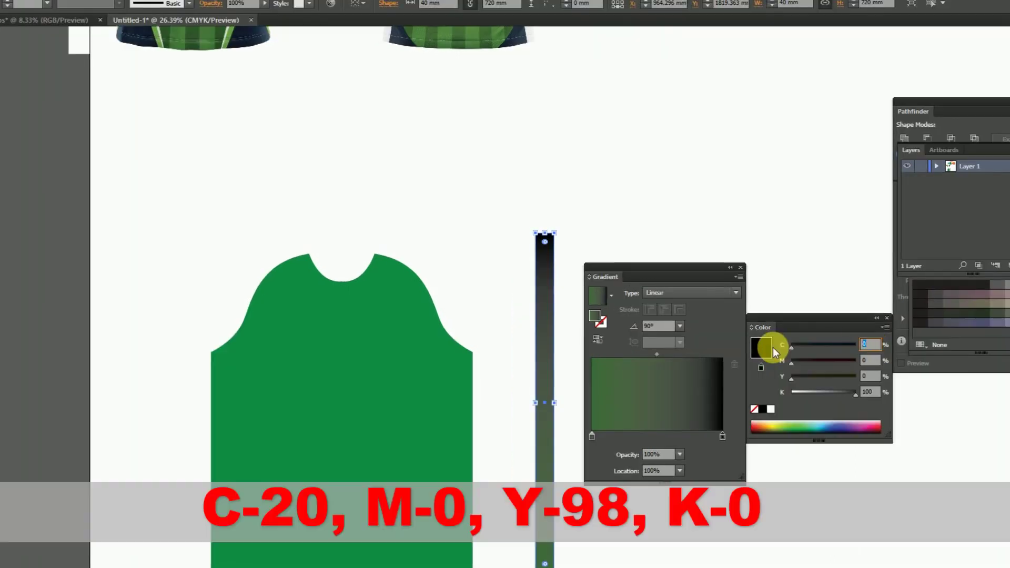
{"action": "type", "text": "20"}
{"action": "key", "text": "Tab"}
{"action": "key", "text": "Tab"}
{"action": "key", "text": "Tab"}
{"action": "type", "text": "8"}
{"action": "key", "text": "shift+Tab"}
{"action": "type", "text": "98"}
{"action": "key", "text": "Tab"}
{"action": "type", "text": "0"}
{"action": "key", "text": "Return"}
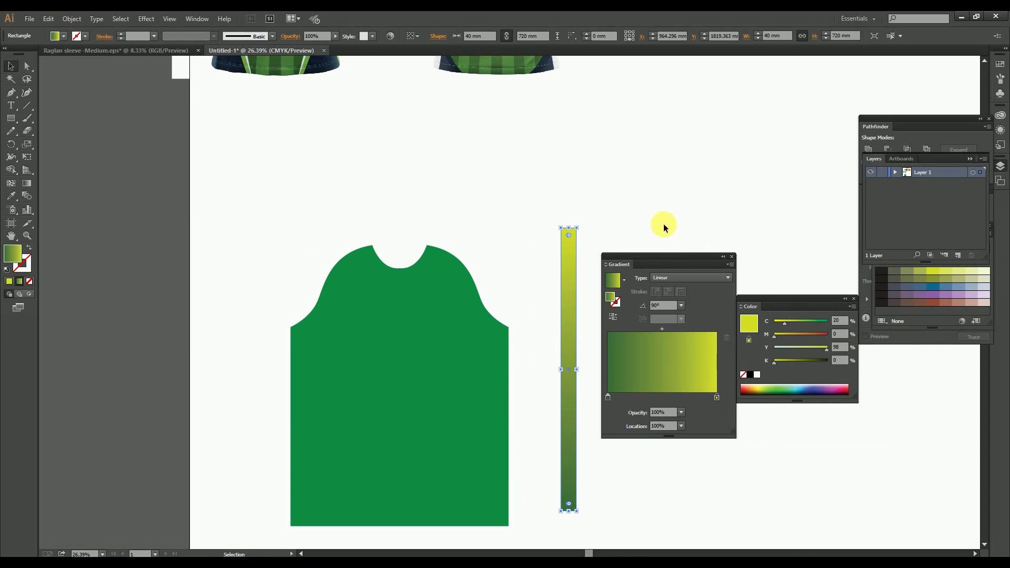
Deselect the gradient stripe and move the Gradient and Color panels clear of the drawing area.
{"action": "left_click", "coordinate": [657, 221]}
{"action": "left_click_drag", "start_coordinate": [694, 261], "coordinate": [951, 370]}
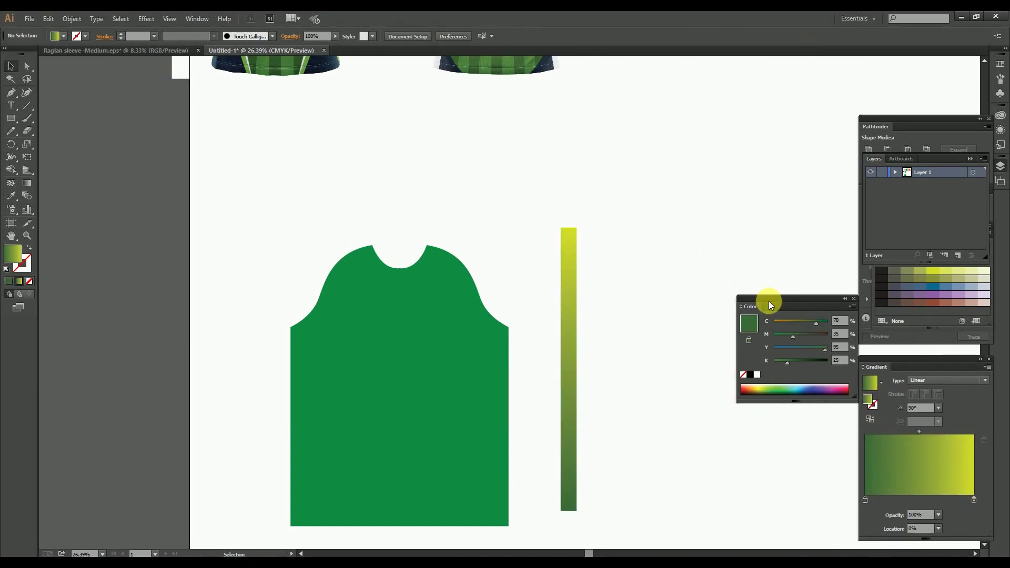
{"action": "left_click_drag", "start_coordinate": [768, 302], "coordinate": [761, 123]}
Duplicate the gradient stripe, placing the copy flush against its right edge.
{"action": "left_click_drag", "start_coordinate": [541, 244], "coordinate": [433, 237]}
{"action": "left_click", "coordinate": [462, 257]}
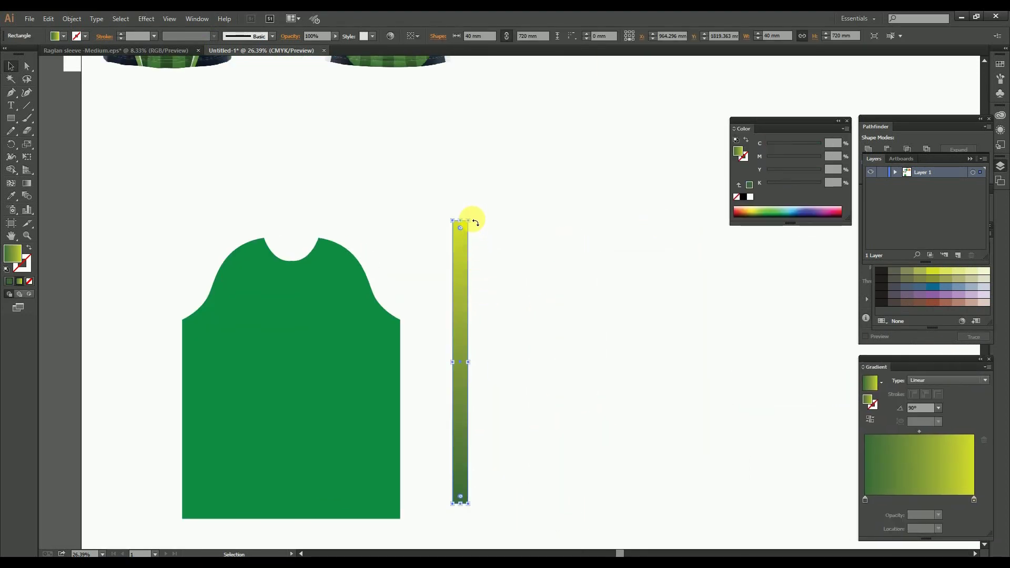
{"action": "key", "text": "z"}
{"action": "left_click_drag", "start_coordinate": [379, 173], "coordinate": [612, 419]}
{"action": "key", "text": "v"}
{"action": "left_click", "coordinate": [288, 246]}
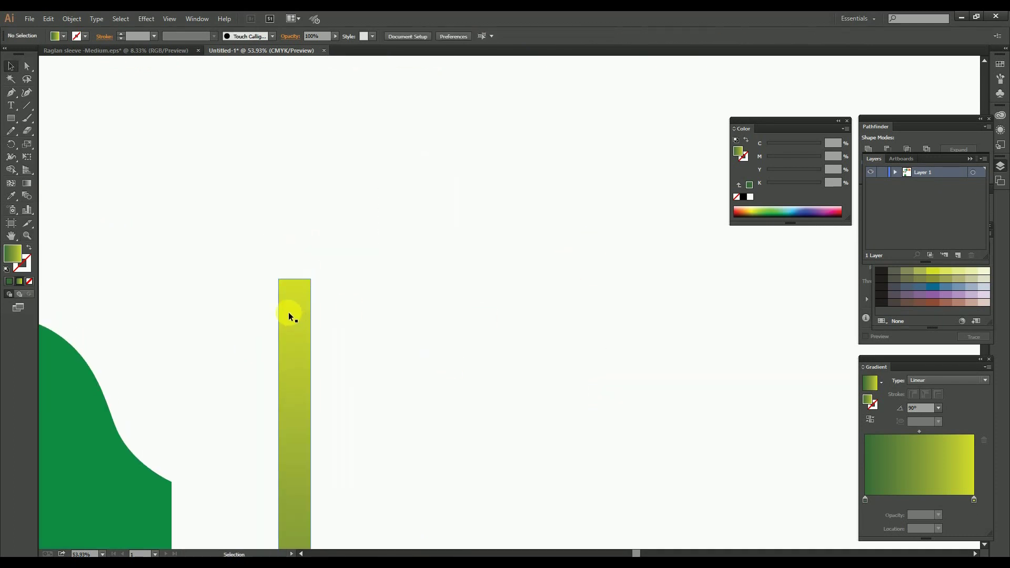
{"action": "left_click_drag", "start_coordinate": [288, 314], "coordinate": [320, 314]}
Repeat the stripe duplication until nine adjoining stripes form a row, and clear the selection.
{"action": "key", "text": "ctrl+d"}
{"action": "key", "text": "ctrl+d"}
{"action": "key", "text": "ctrl+d"}
{"action": "key", "text": "ctrl+d"}
{"action": "key", "text": "ctrl+d"}
{"action": "key", "text": "ctrl+minus"}
{"action": "key", "text": "ctrl+minus"}
{"action": "key", "text": "ctrl+minus"}
{"action": "key", "text": "ctrl+minus"}
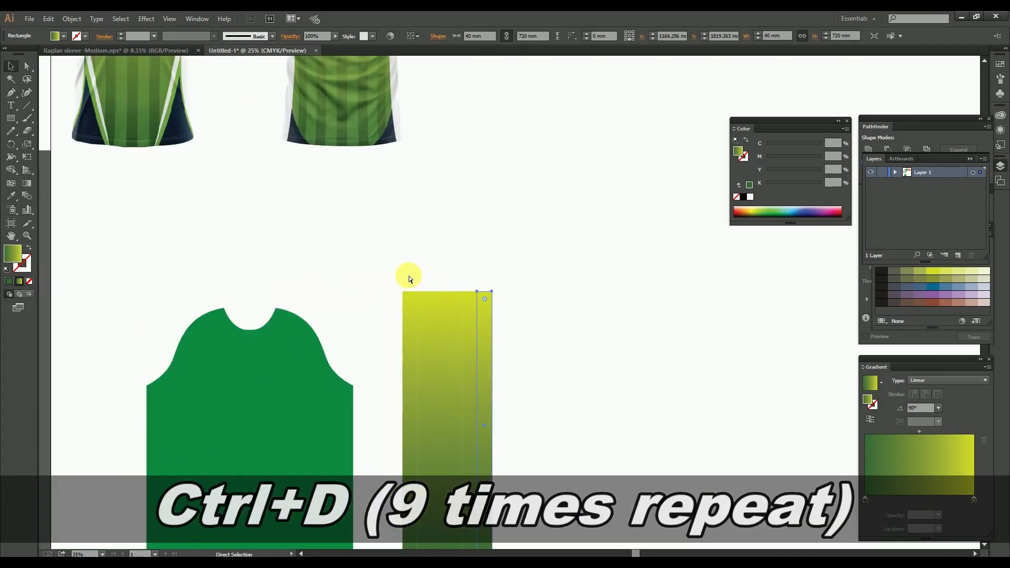
{"action": "key", "text": "ctrl+d"}
{"action": "key", "text": "ctrl+d"}
{"action": "left_click", "coordinate": [408, 276]}
Delete every second stripe of the gradient row, starting with the second, to leave five evenly spaced stripes.
{"action": "left_click_drag", "start_coordinate": [416, 252], "coordinate": [666, 385]}
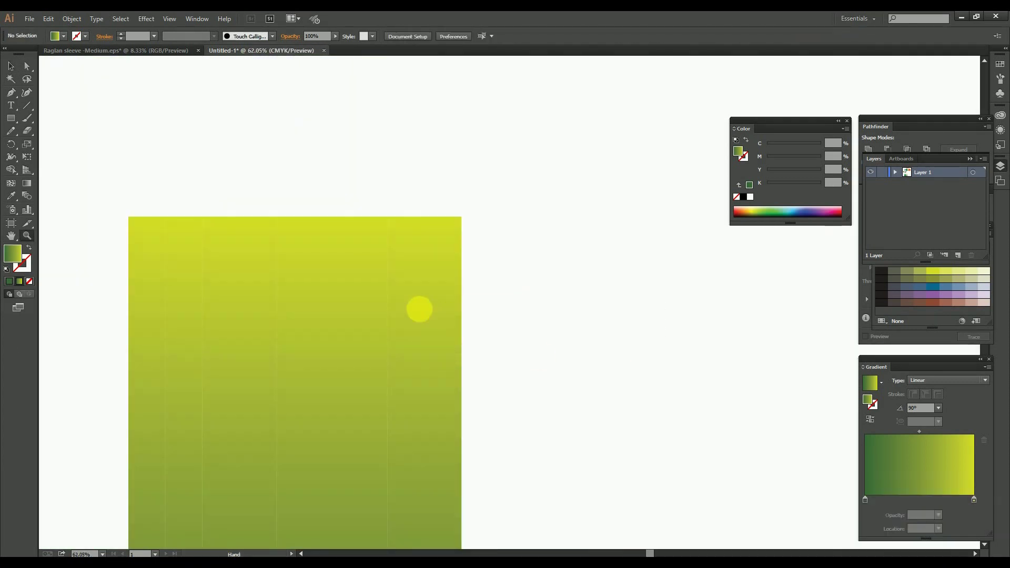
{"action": "left_click_drag", "start_coordinate": [419, 309], "coordinate": [553, 362]}
{"action": "left_click", "coordinate": [306, 288]}
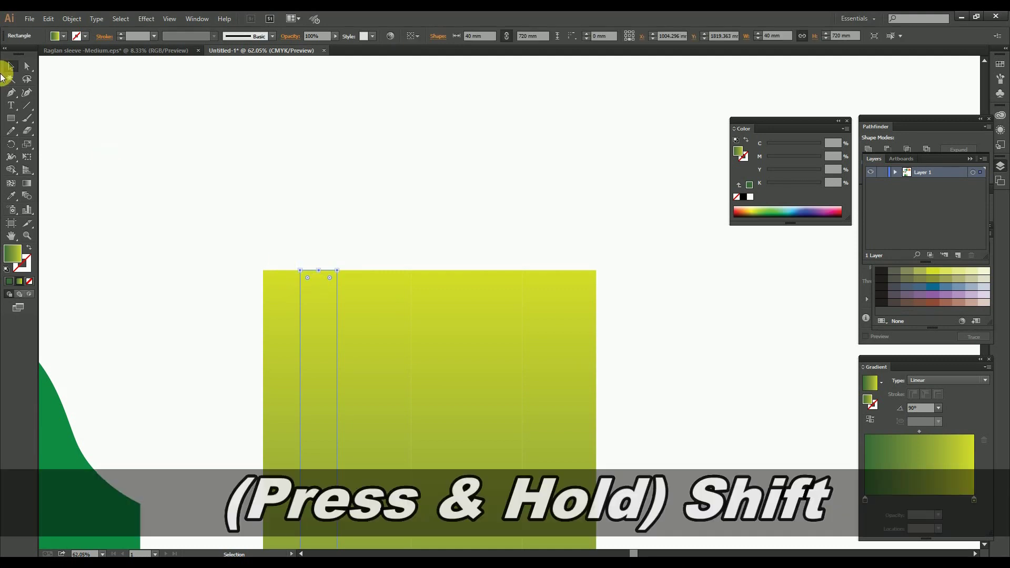
{"action": "left_click", "coordinate": [354, 297], "text": "shift"}
{"action": "left_click", "coordinate": [392, 298], "text": "shift"}
{"action": "left_click", "coordinate": [429, 299], "text": "shift"}
{"action": "left_click", "coordinate": [457, 299], "text": "shift"}
{"action": "left_click", "coordinate": [503, 305], "text": "shift"}
{"action": "left_click", "coordinate": [541, 309], "text": "shift"}
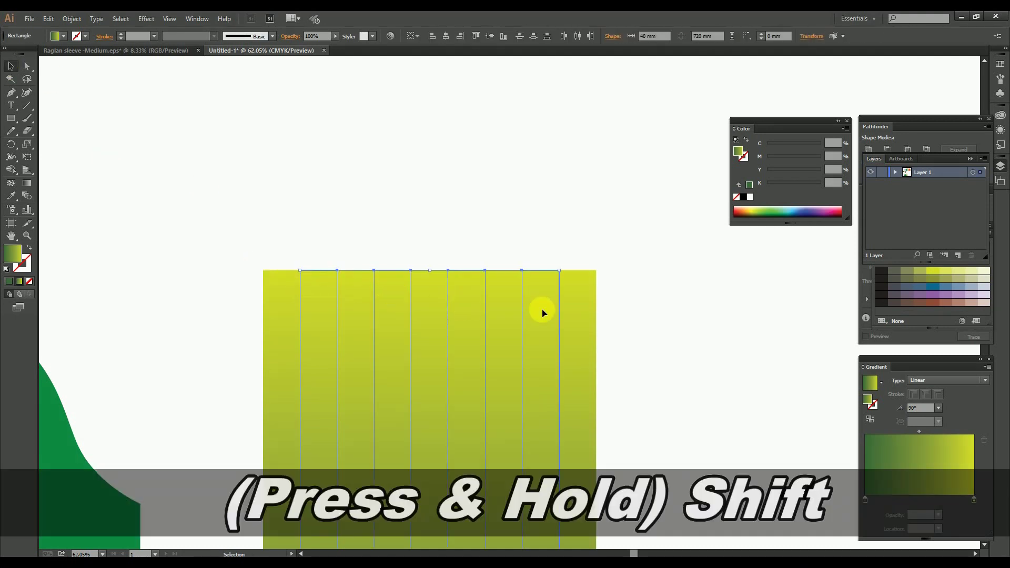
{"action": "key", "text": "Delete"}
Select all five remaining gradient stripes and group them.
{"action": "left_click_drag", "start_coordinate": [221, 207], "coordinate": [588, 346]}
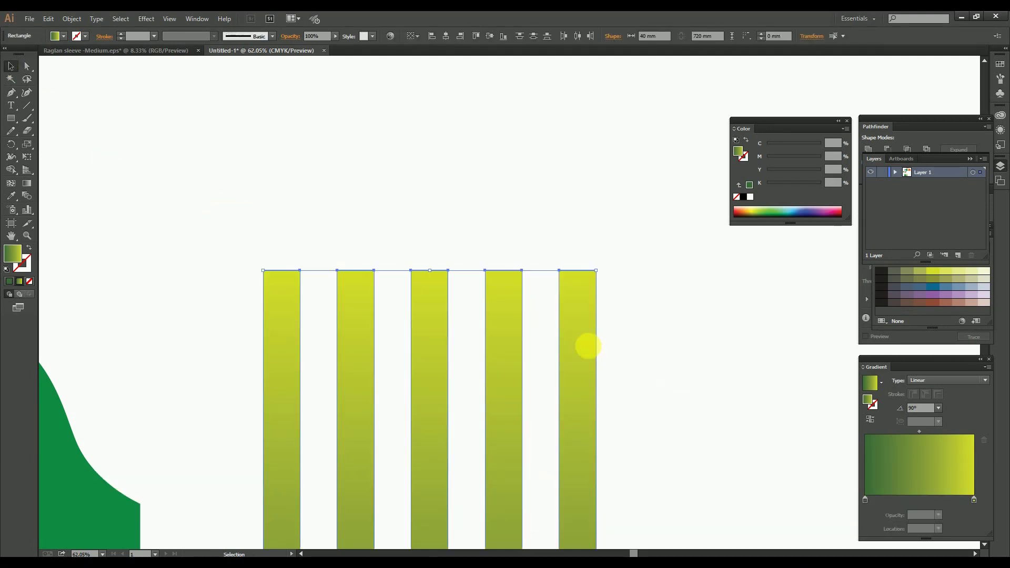
{"action": "right_click", "coordinate": [505, 306]}
{"action": "left_click", "coordinate": [536, 351]}
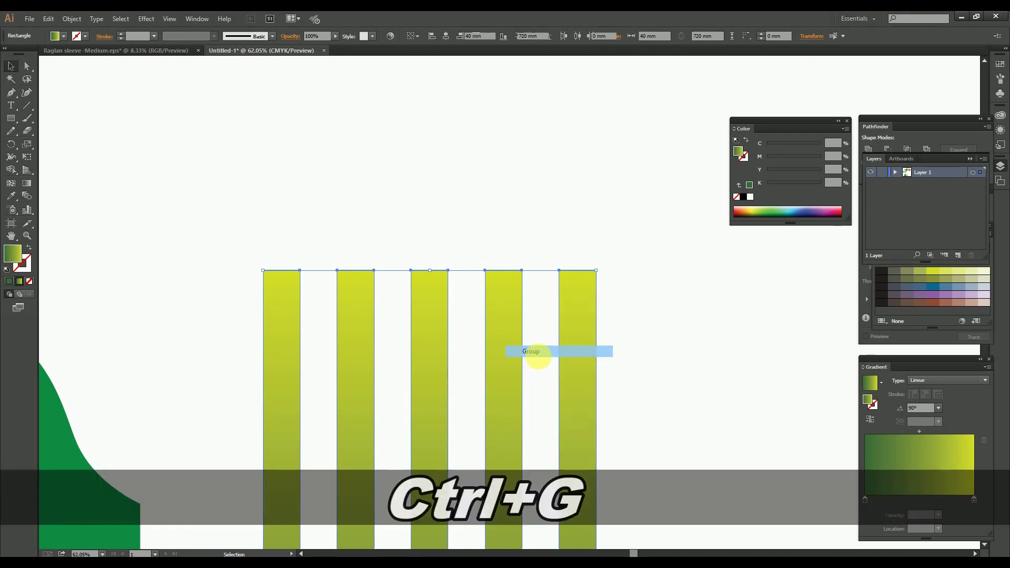
Move the green front piece and the stripe group together up to just below the reference jerseys.
{"action": "scroll", "coordinate": [419, 361], "scroll_direction": "down", "scroll_amount": 4}
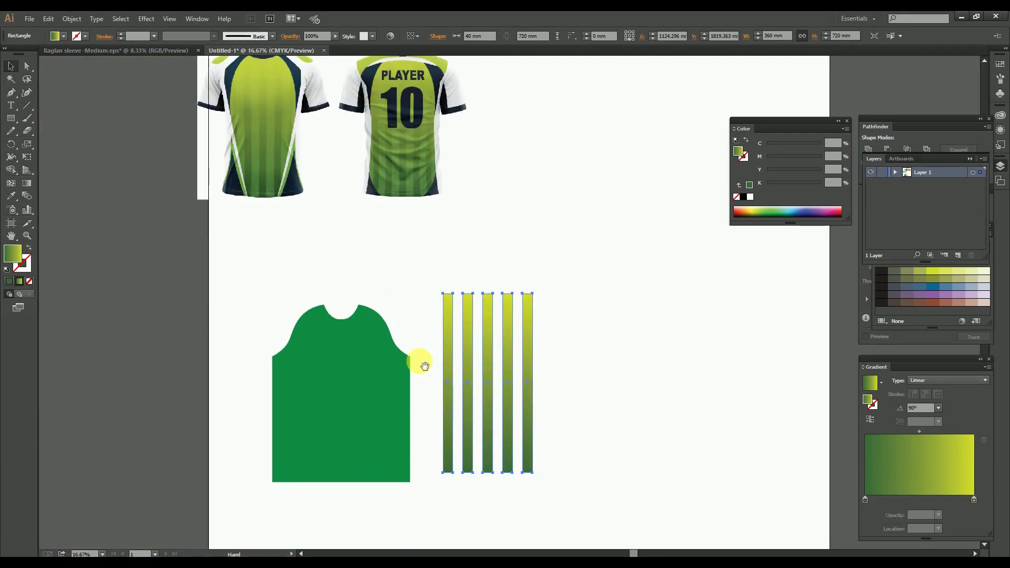
{"action": "left_click_drag", "start_coordinate": [421, 360], "coordinate": [526, 273]}
{"action": "left_click_drag", "start_coordinate": [446, 172], "coordinate": [457, 280]}
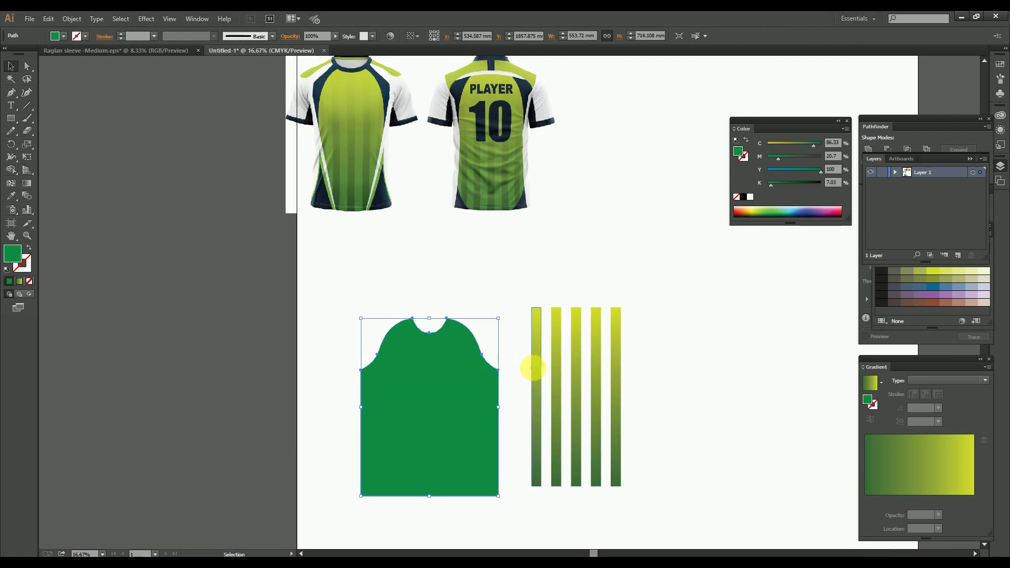
{"action": "left_click_drag", "start_coordinate": [354, 259], "coordinate": [694, 457]}
{"action": "left_click_drag", "start_coordinate": [435, 399], "coordinate": [422, 330]}
{"action": "scroll", "coordinate": [516, 356], "scroll_direction": "up", "scroll_amount": 3}
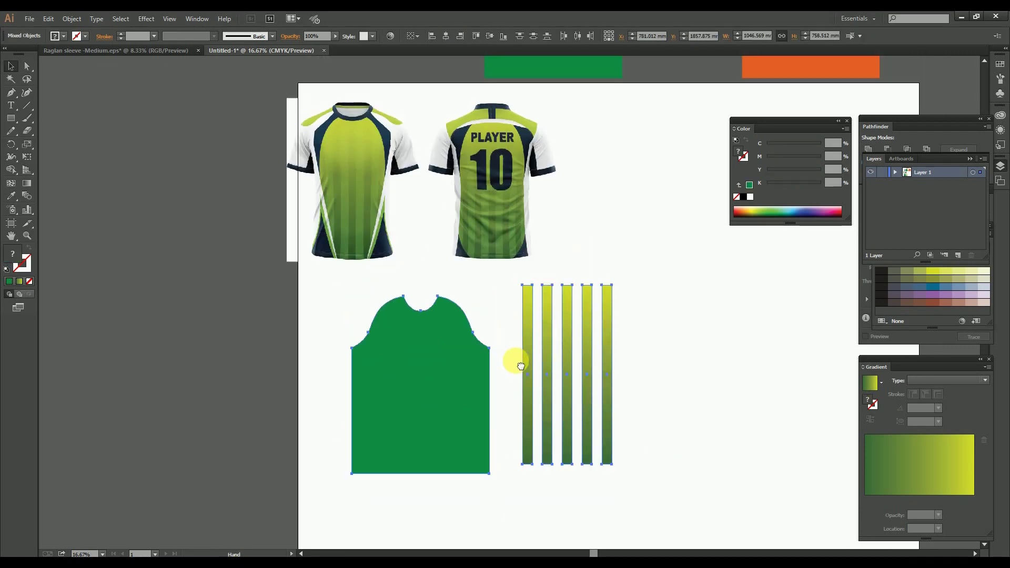
Fill the front piece with the linear green-to-yellow gradient and place the Gradient panel beside the stripes.
{"action": "left_click", "coordinate": [444, 387]}
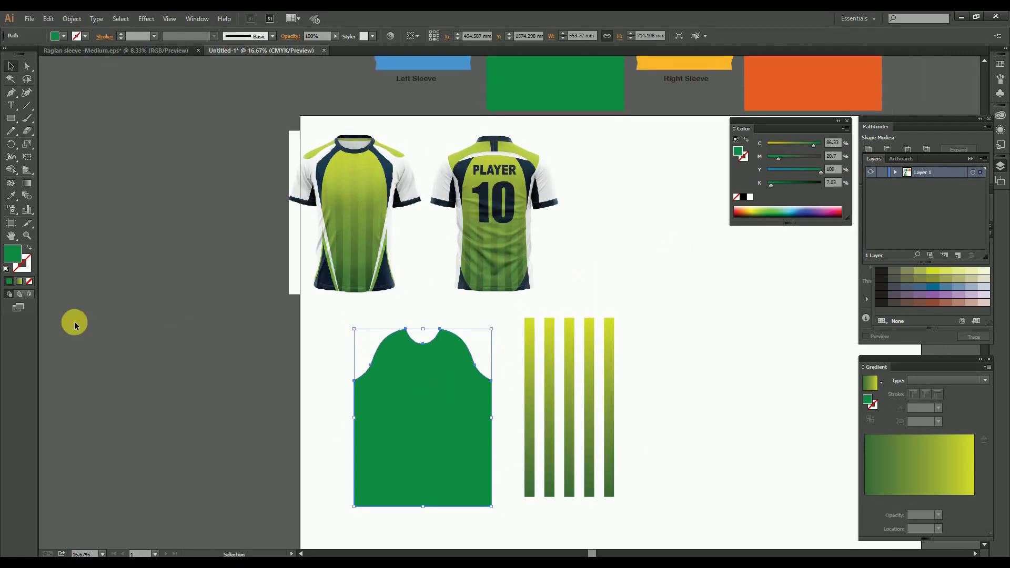
{"action": "left_click", "coordinate": [19, 283]}
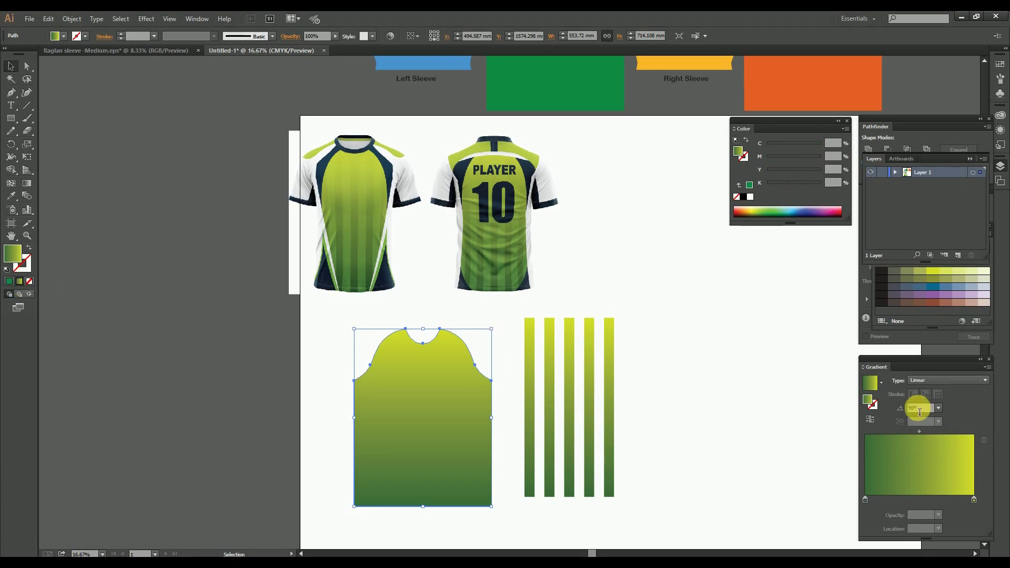
{"action": "left_click_drag", "start_coordinate": [878, 367], "coordinate": [658, 327]}
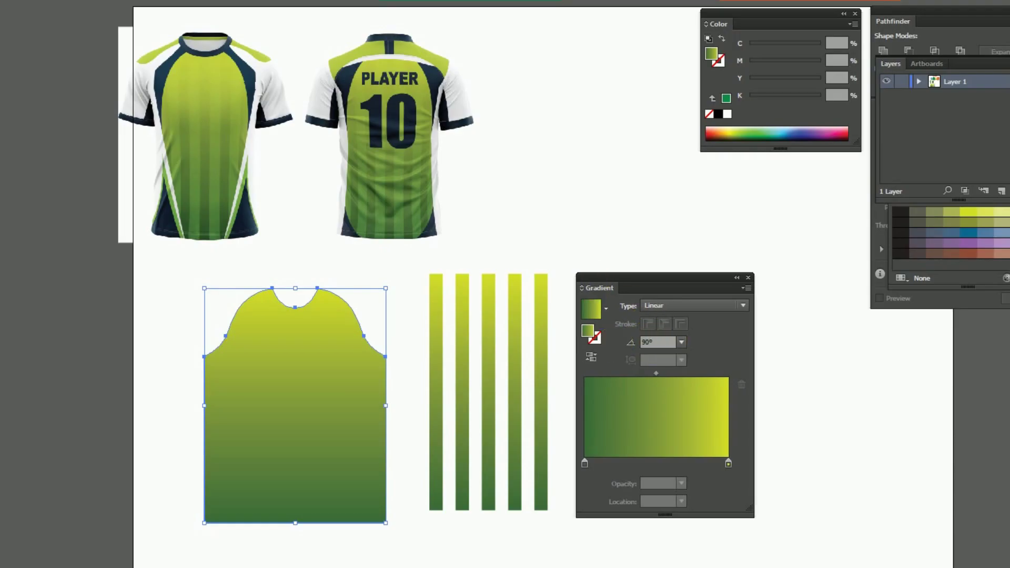
Set the start stop of the front piece's gradient to the CMYK colour C 70, M 21, Y 100, K 5.
{"action": "double_click", "coordinate": [584, 463]}
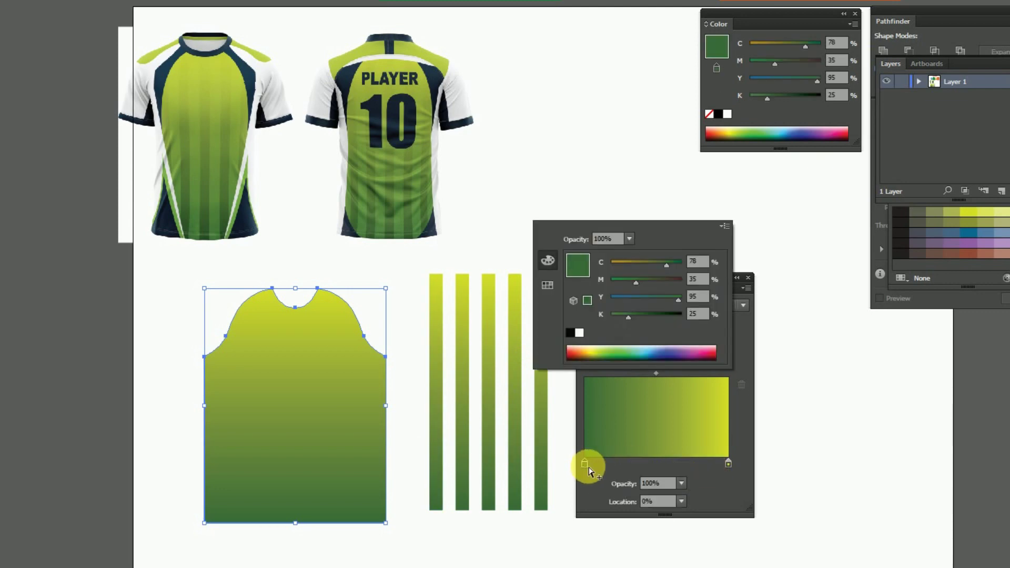
{"action": "left_click_drag", "start_coordinate": [707, 262], "coordinate": [655, 265]}
{"action": "type", "text": "70"}
{"action": "key", "text": "Tab"}
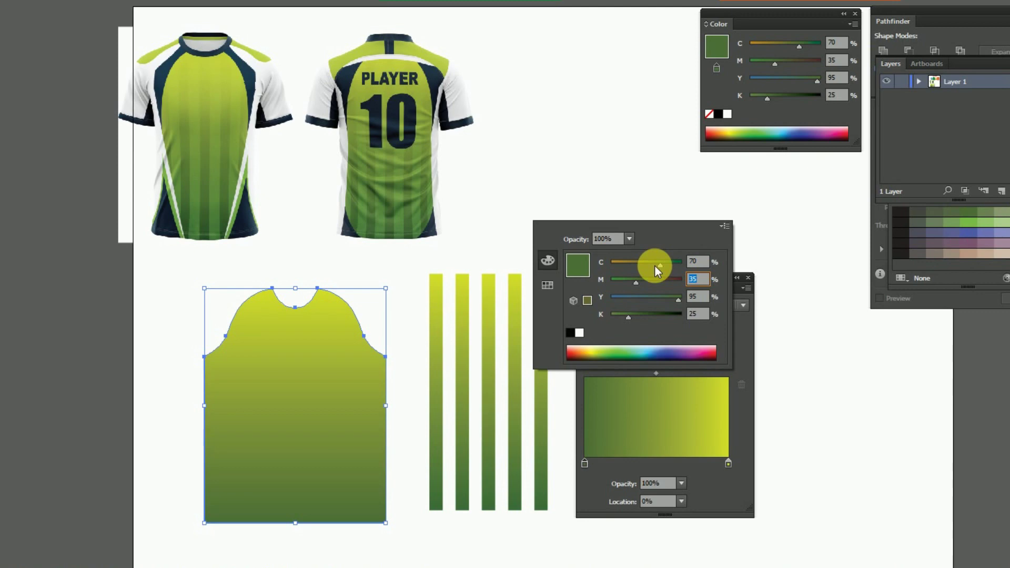
{"action": "type", "text": "21"}
{"action": "key", "text": "Tab"}
{"action": "type", "text": "100"}
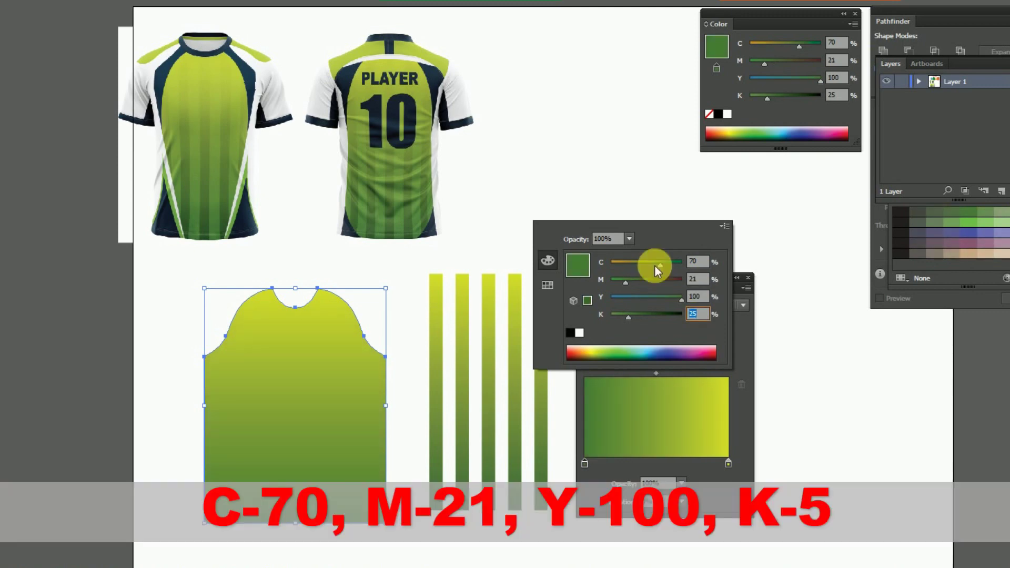
{"action": "type", "text": "5"}
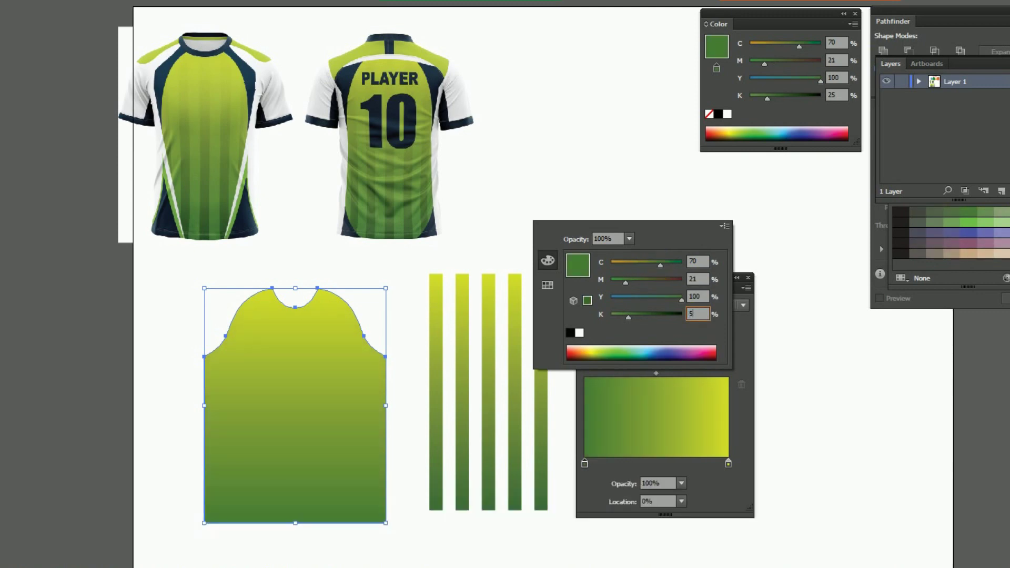
{"action": "key", "text": "Return"}
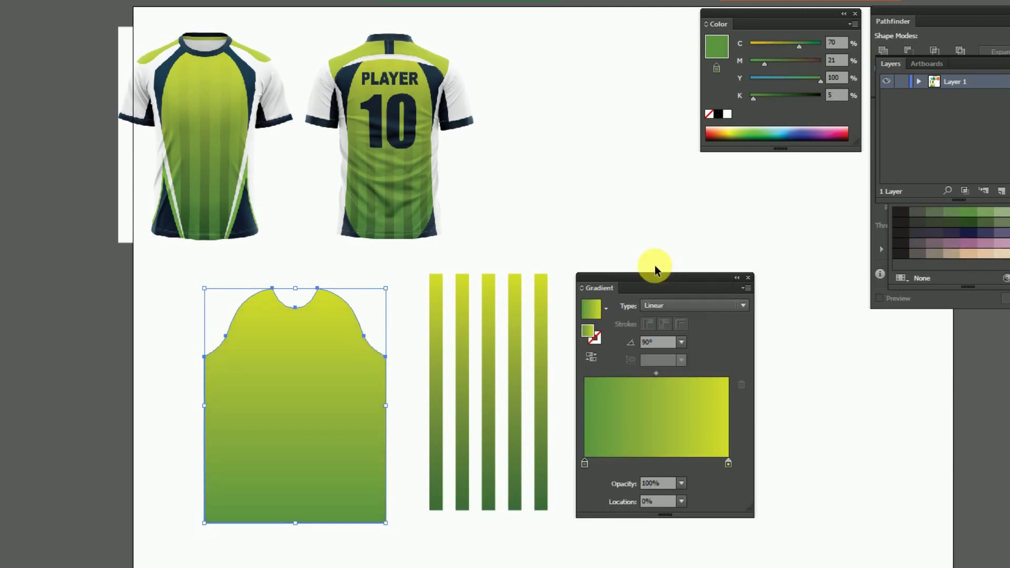
Check the colour of the gradient's end stop, deselect the front piece and move the Gradient panel clear of the artwork.
{"action": "left_click", "coordinate": [728, 463]}
{"action": "double_click", "coordinate": [728, 463]}
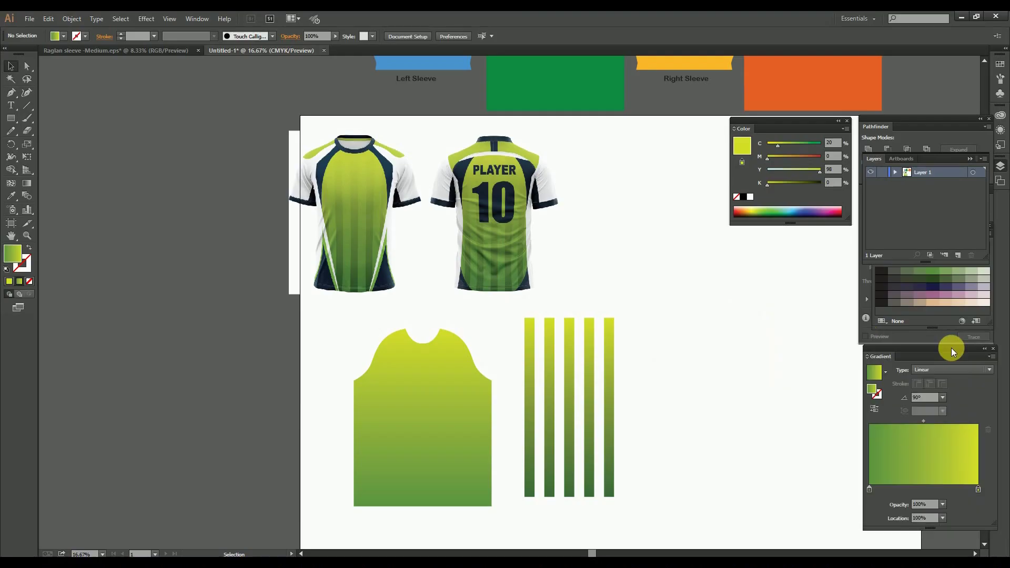
{"action": "left_click_drag", "start_coordinate": [951, 348], "coordinate": [939, 346]}
Place the stripe group over the front piece, align both by their horizontal centres and clear the selection.
{"action": "left_click_drag", "start_coordinate": [597, 331], "coordinate": [443, 341]}
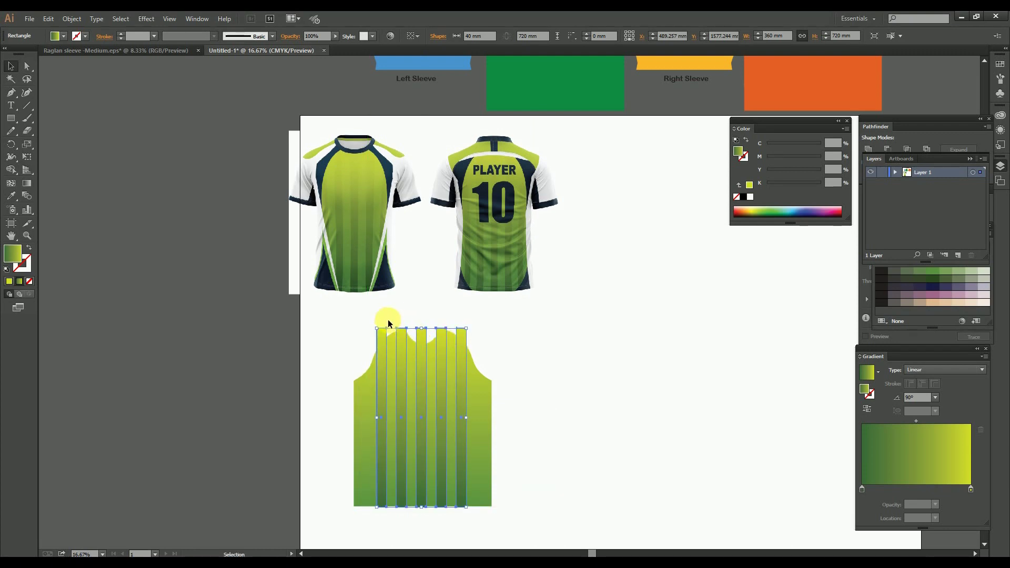
{"action": "left_click_drag", "start_coordinate": [348, 322], "coordinate": [475, 387]}
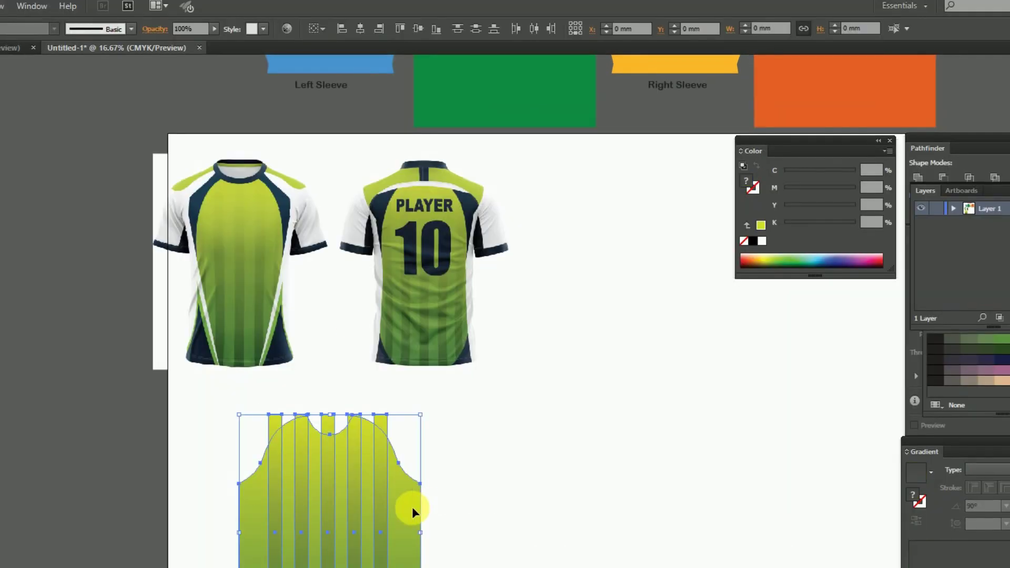
{"action": "left_click", "coordinate": [360, 28]}
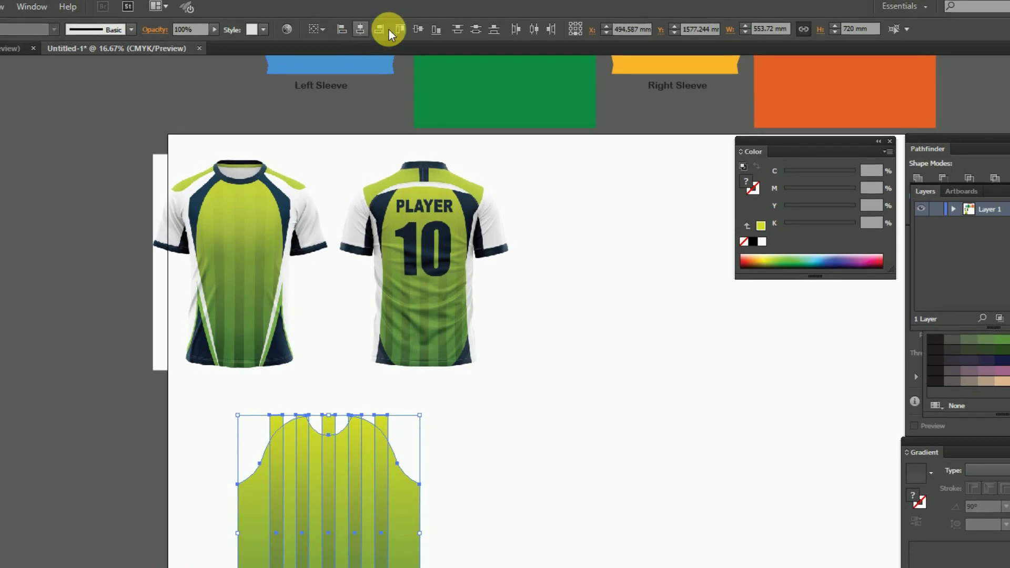
{"action": "left_click", "coordinate": [486, 295]}
Create a three-sided polygon beside the front piece's lower left corner and enlarge it to about 186 mm wide.
{"action": "left_click", "coordinate": [556, 526]}
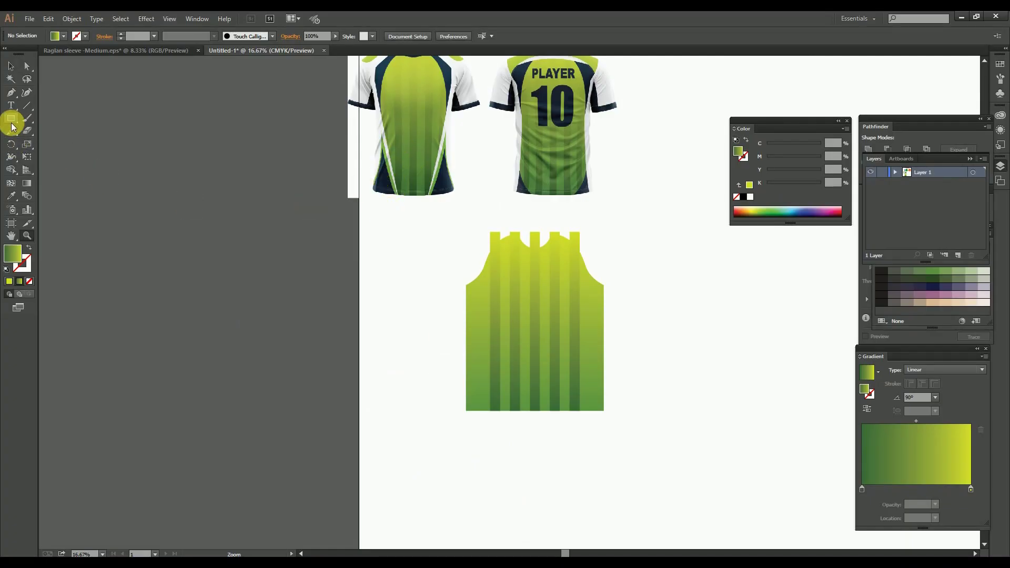
{"action": "left_click_drag", "start_coordinate": [11, 125], "coordinate": [55, 153]}
{"action": "left_click", "coordinate": [401, 330]}
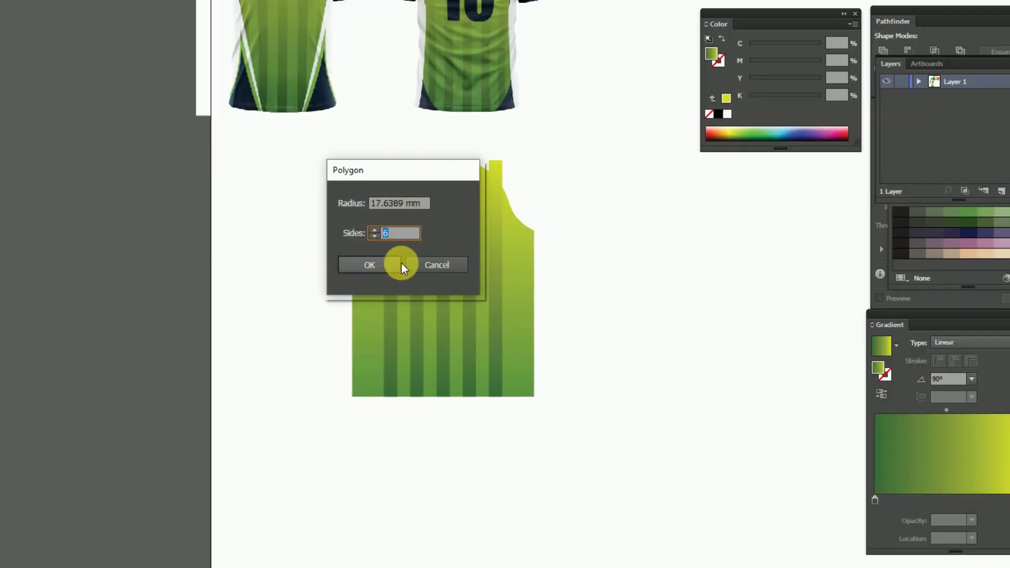
{"action": "type", "text": "3"}
{"action": "left_click", "coordinate": [374, 264]}
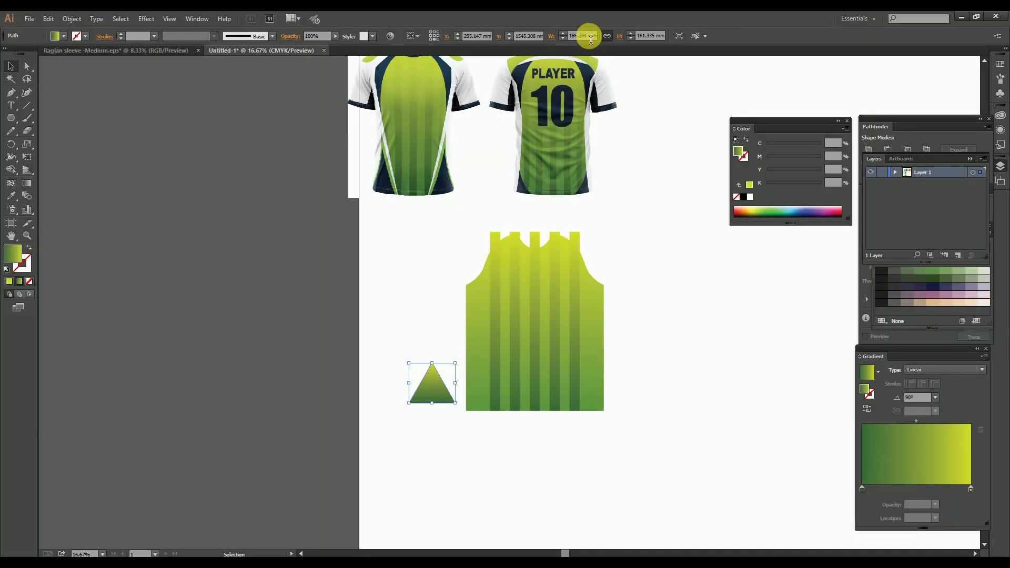
Show the Transform panel and place it beside the front piece.
{"action": "left_click", "coordinate": [197, 18]}
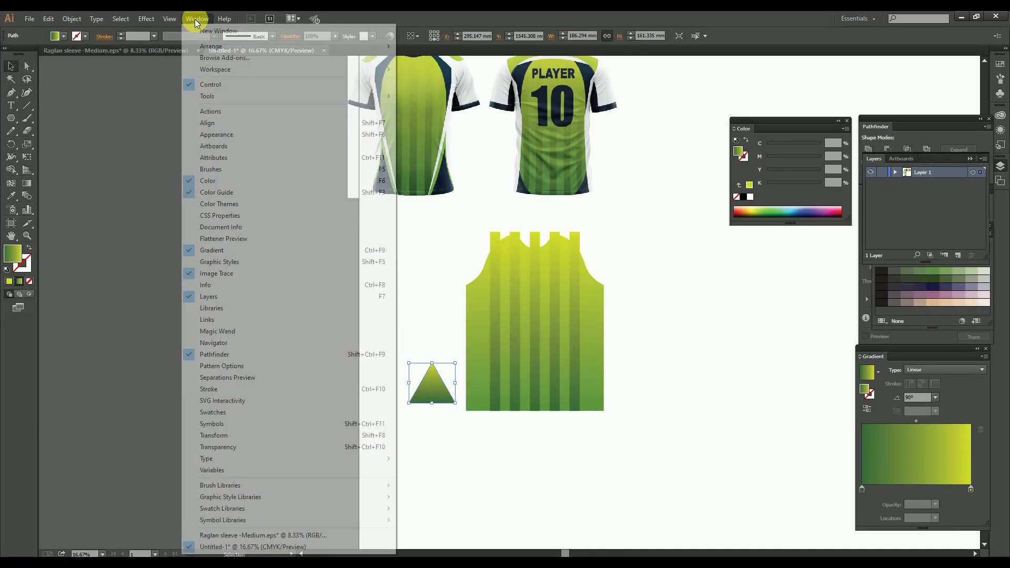
{"action": "left_click", "coordinate": [215, 434]}
{"action": "left_click_drag", "start_coordinate": [216, 250], "coordinate": [667, 304]}
{"action": "key", "text": "z"}
{"action": "left_click_drag", "start_coordinate": [351, 192], "coordinate": [824, 503]}
{"action": "left_click_drag", "start_coordinate": [792, 390], "coordinate": [777, 472]}
Set the triangle's width to 220 mm and, with proportions unlinked, its height to 240 mm.
{"action": "key", "text": "v"}
{"action": "type", "text": "220"}
{"action": "key", "text": "Tab"}
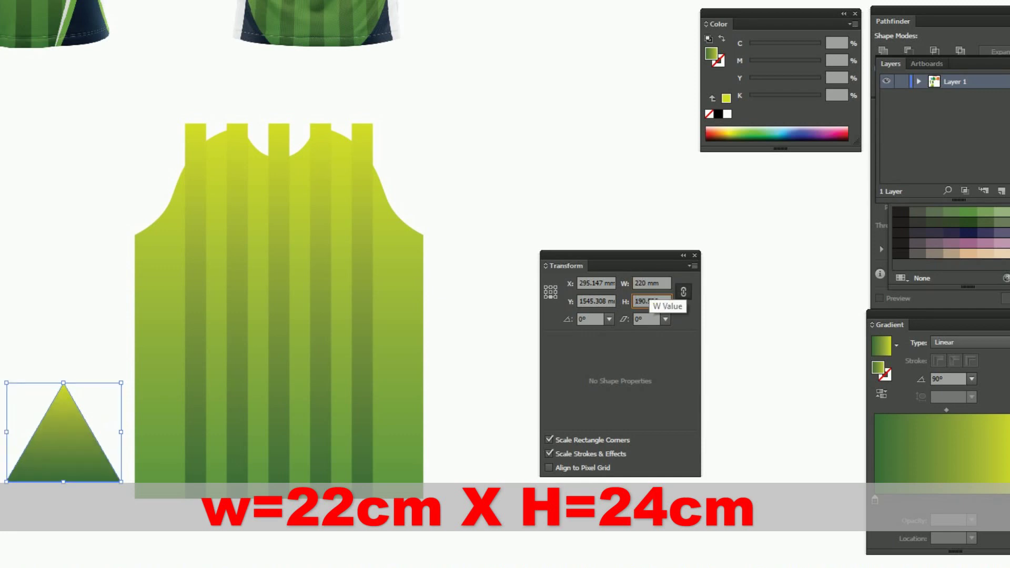
{"action": "left_click", "coordinate": [683, 292]}
{"action": "left_click", "coordinate": [651, 301]}
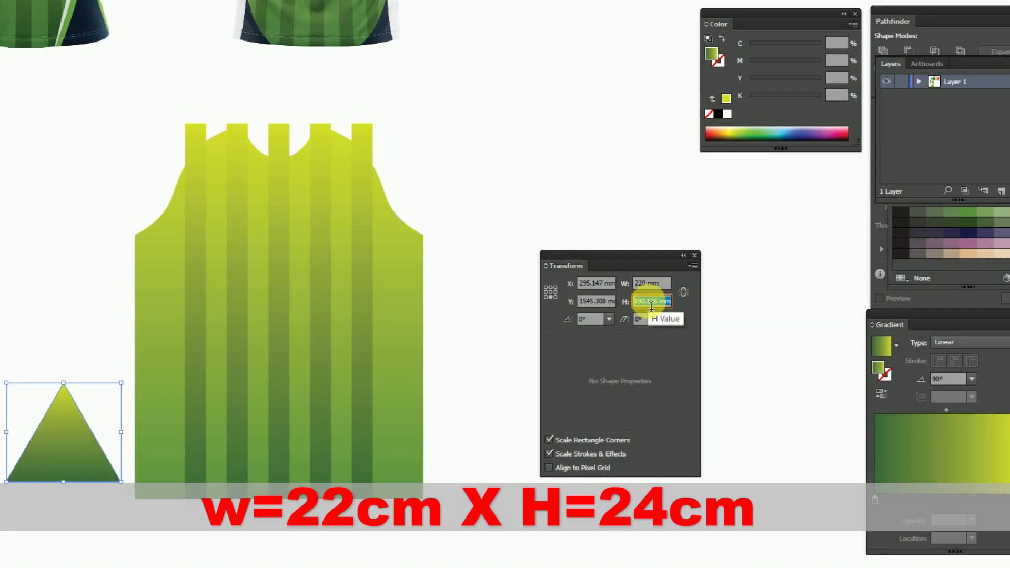
{"action": "type", "text": "240"}
{"action": "key", "text": "Return"}
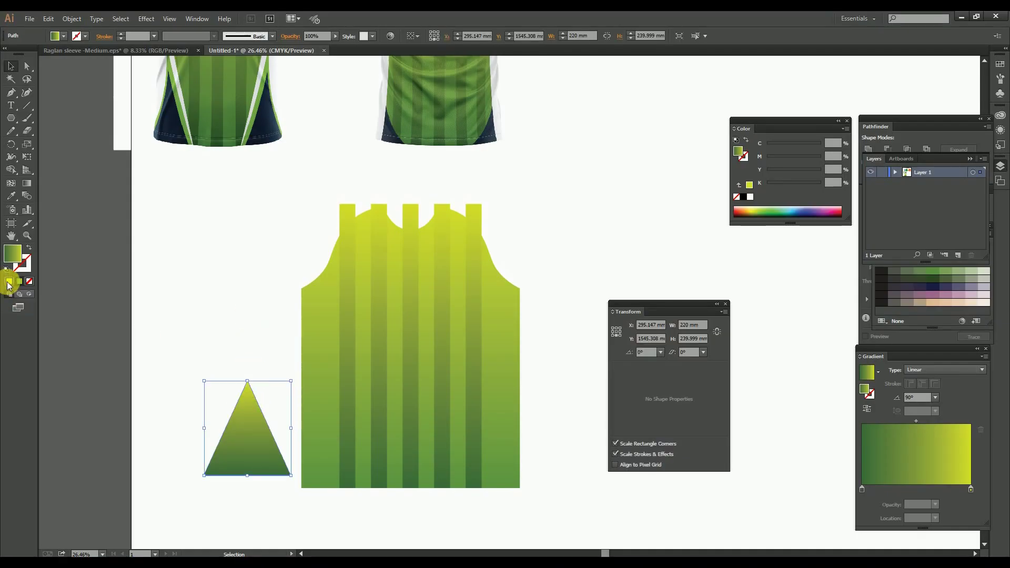
Fill the triangle with the solid CMYK colour C 98, M 74, Y 48, K 45.
{"action": "left_click", "coordinate": [10, 281]}
{"action": "double_click", "coordinate": [15, 259]}
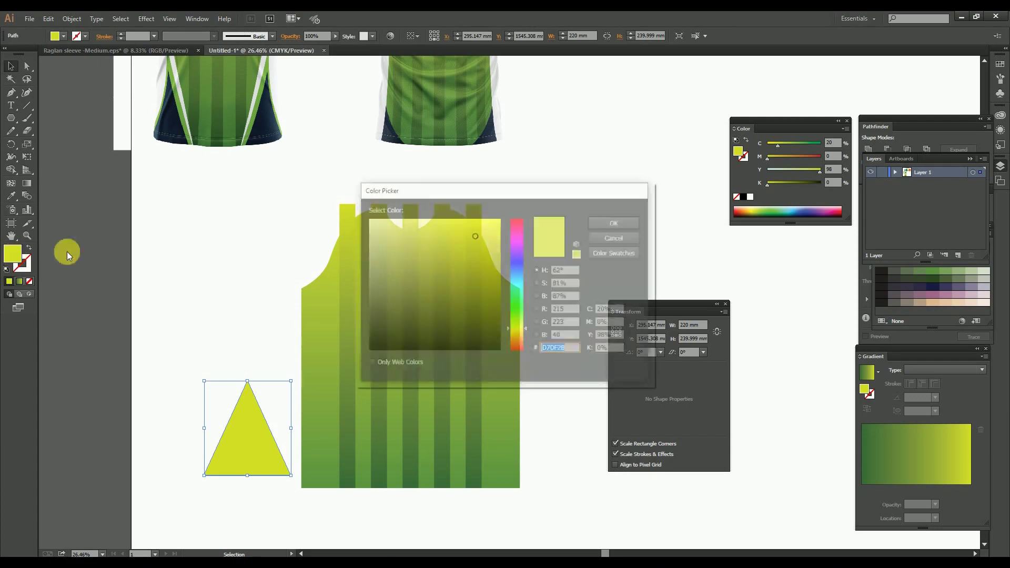
{"action": "left_click", "coordinate": [593, 313]}
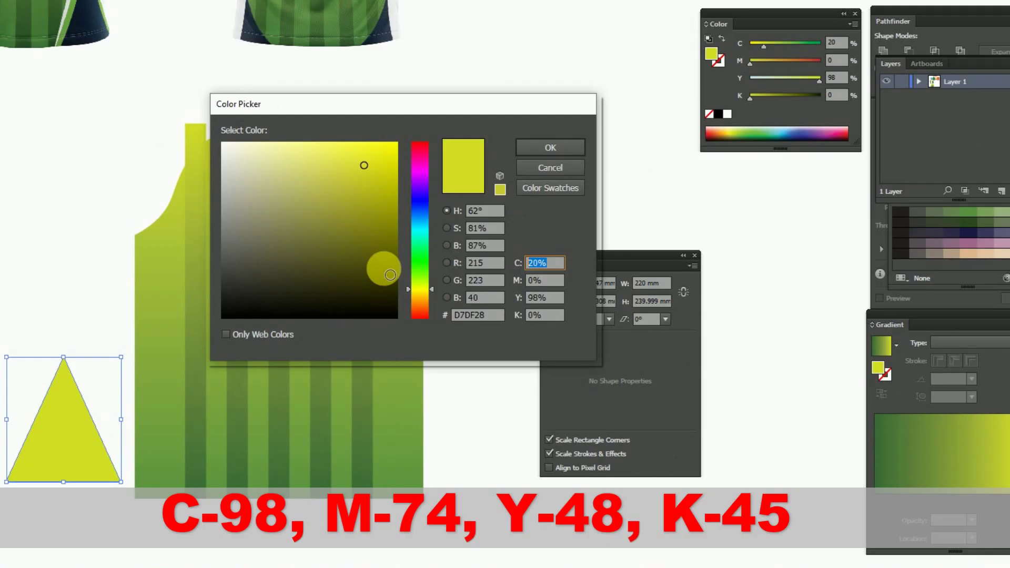
{"action": "type", "text": "98"}
{"action": "key", "text": "Tab"}
{"action": "type", "text": "74"}
{"action": "key", "text": "Tab"}
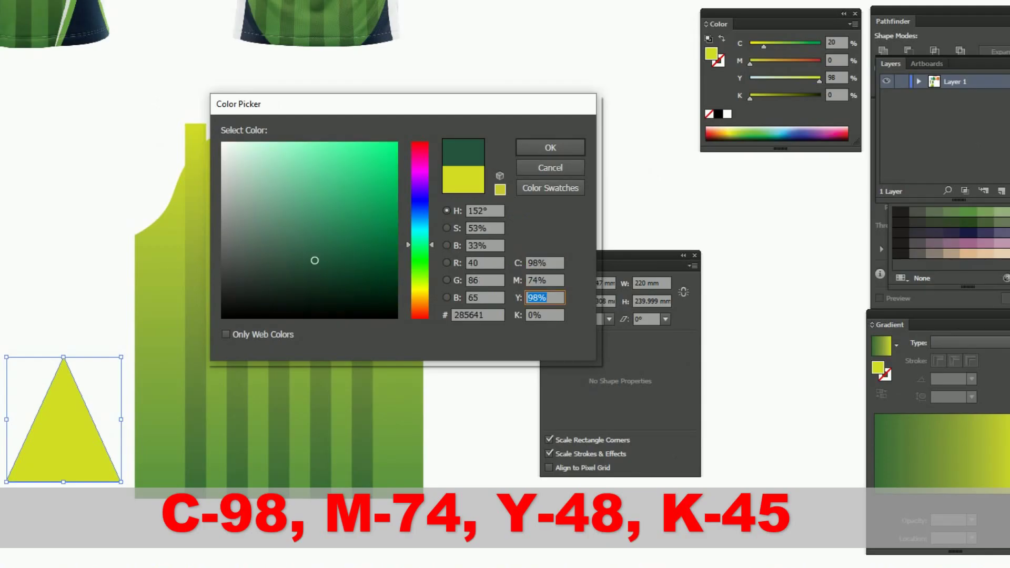
{"action": "type", "text": "48"}
{"action": "key", "text": "Tab"}
{"action": "type", "text": "45"}
{"action": "key", "text": "Return"}
Move the triangle about 38 mm farther away from the front piece.
{"action": "left_click", "coordinate": [139, 297]}
{"action": "key", "text": "space"}
{"action": "left_click_drag", "start_coordinate": [169, 320], "coordinate": [230, 281]}
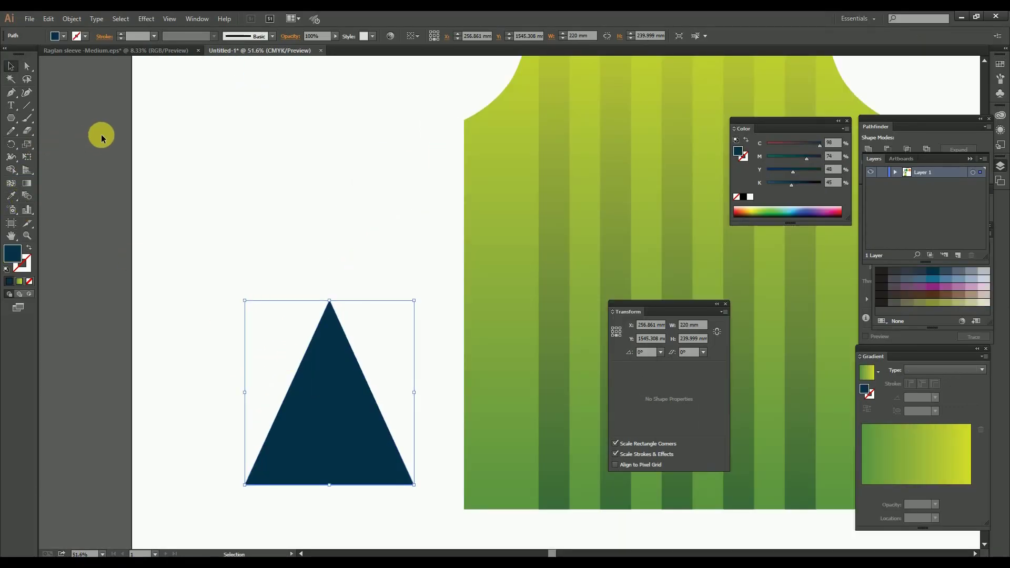
Add an anchor point near the middle of the triangle's left edge and convert it to a smooth point with handles along the edge.
{"action": "left_click", "coordinate": [11, 92]}
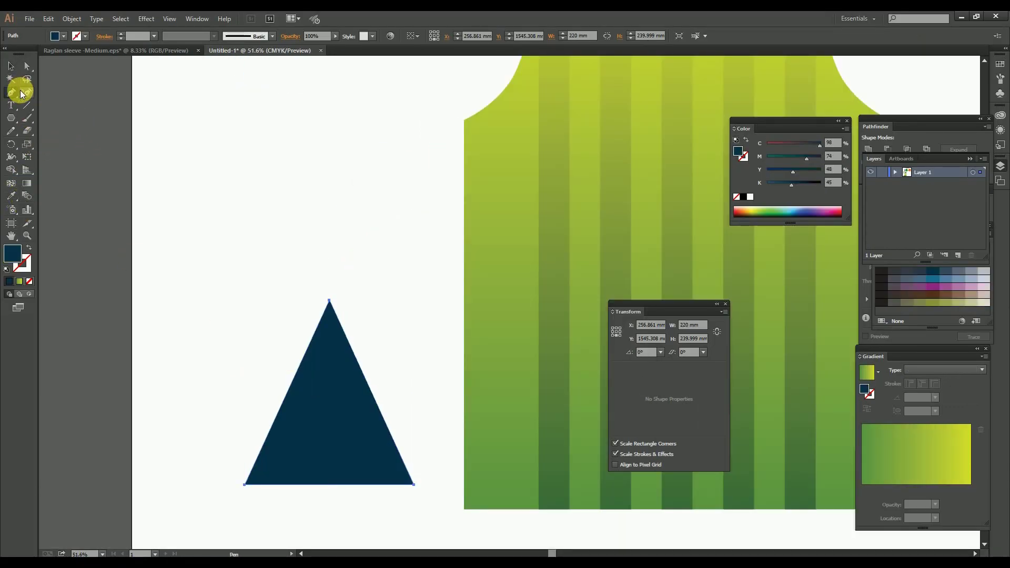
{"action": "left_click_drag", "start_coordinate": [12, 93], "coordinate": [50, 101]}
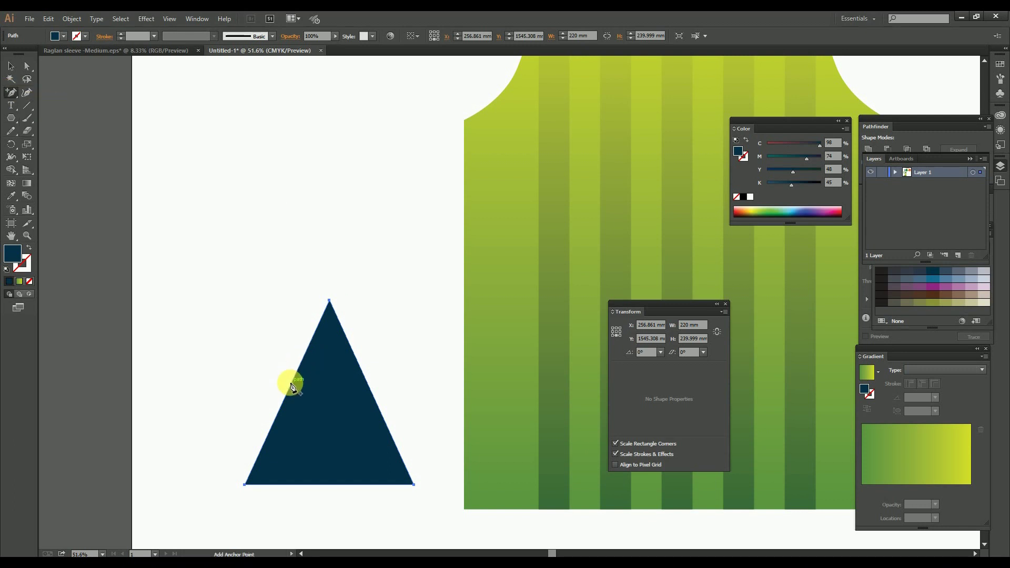
{"action": "left_click", "coordinate": [284, 403]}
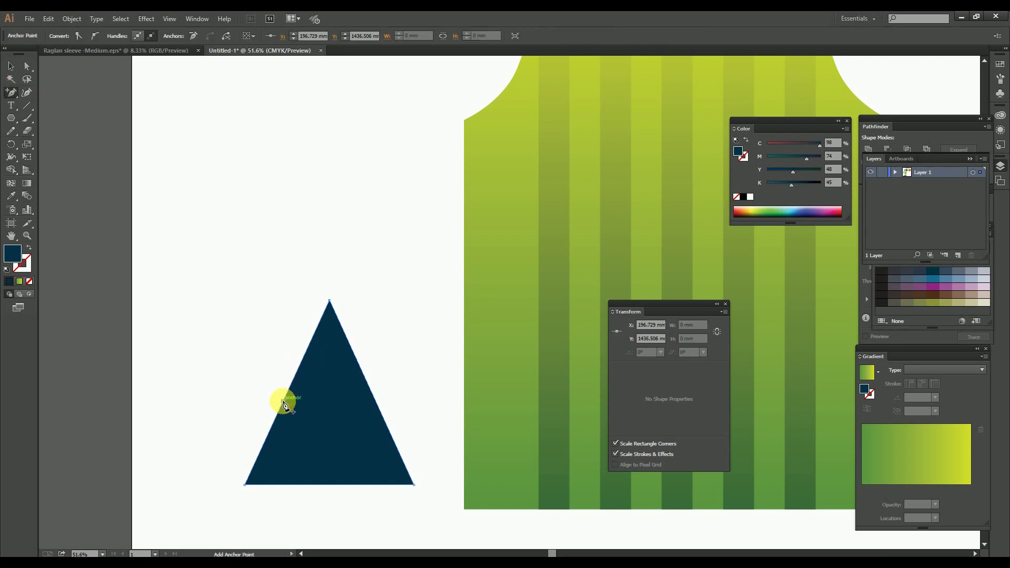
{"action": "left_click_drag", "start_coordinate": [9, 96], "coordinate": [68, 133]}
{"action": "left_click", "coordinate": [307, 350]}
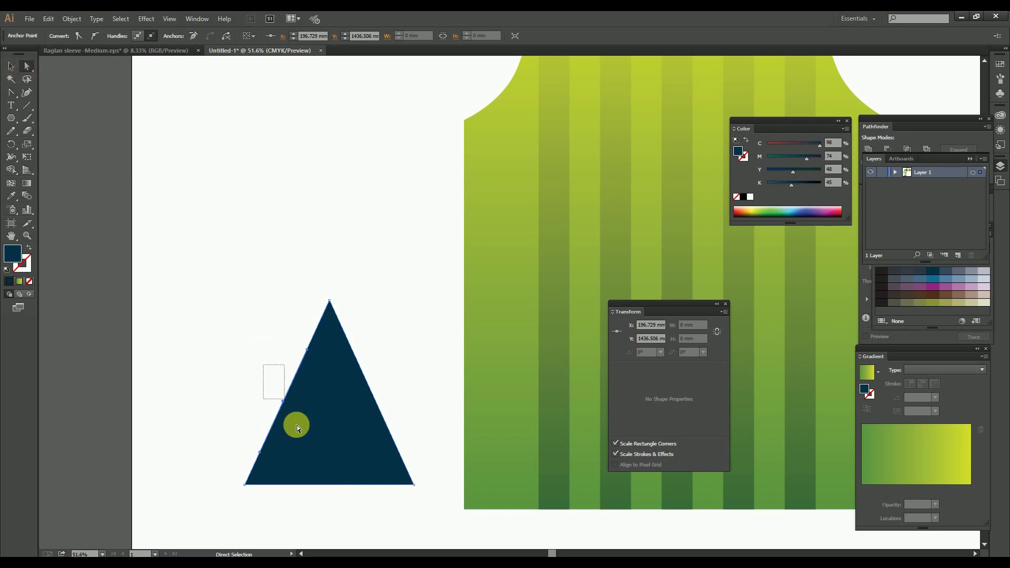
Set the keyboard increment to 8 mm and nudge the middle anchor of the triangle's left edge 8 mm right and 8 mm down.
{"action": "key", "text": "ctrl+k"}
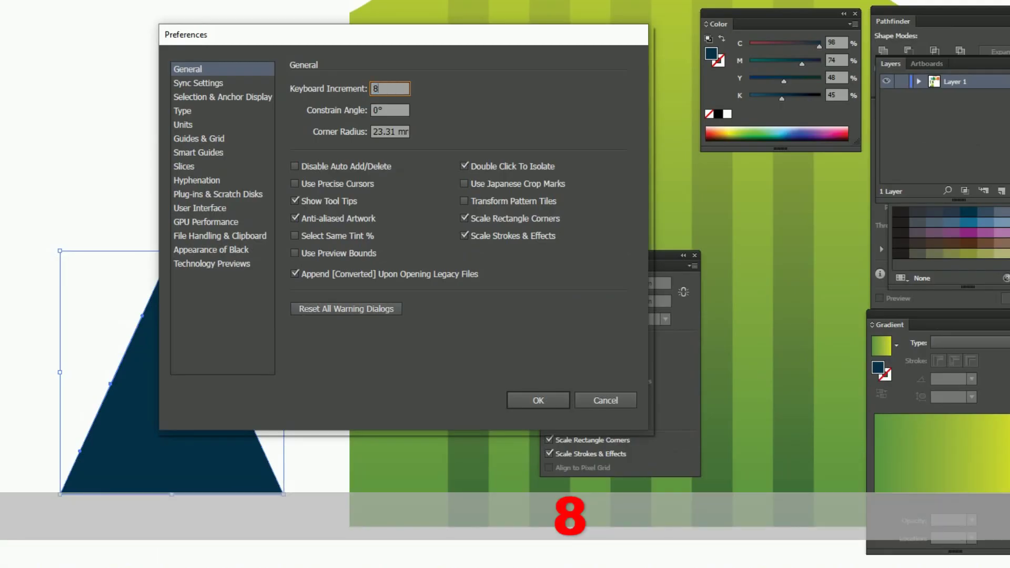
{"action": "type", "text": "8"}
{"action": "key", "text": "Return"}
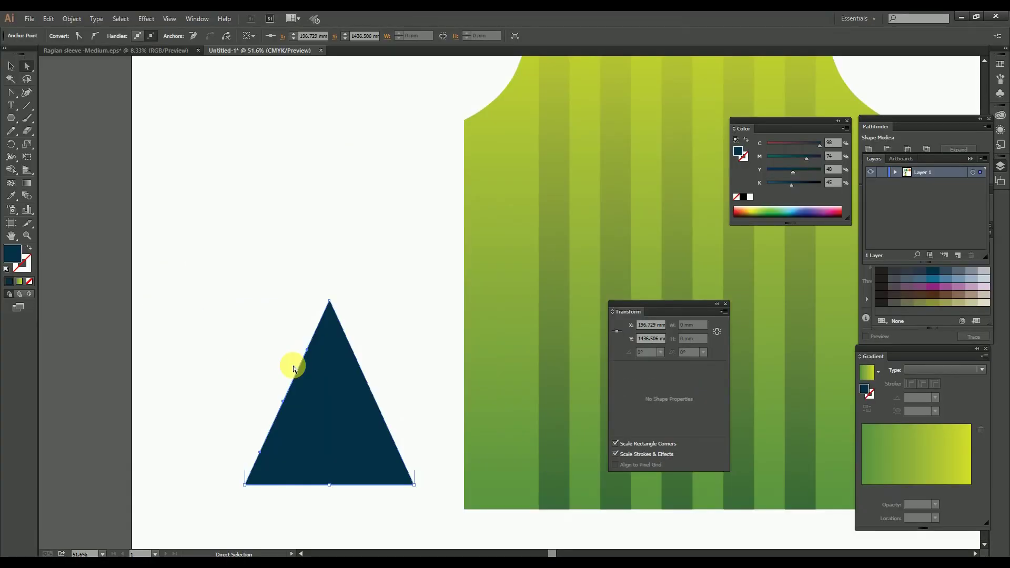
{"action": "key", "text": "Right"}
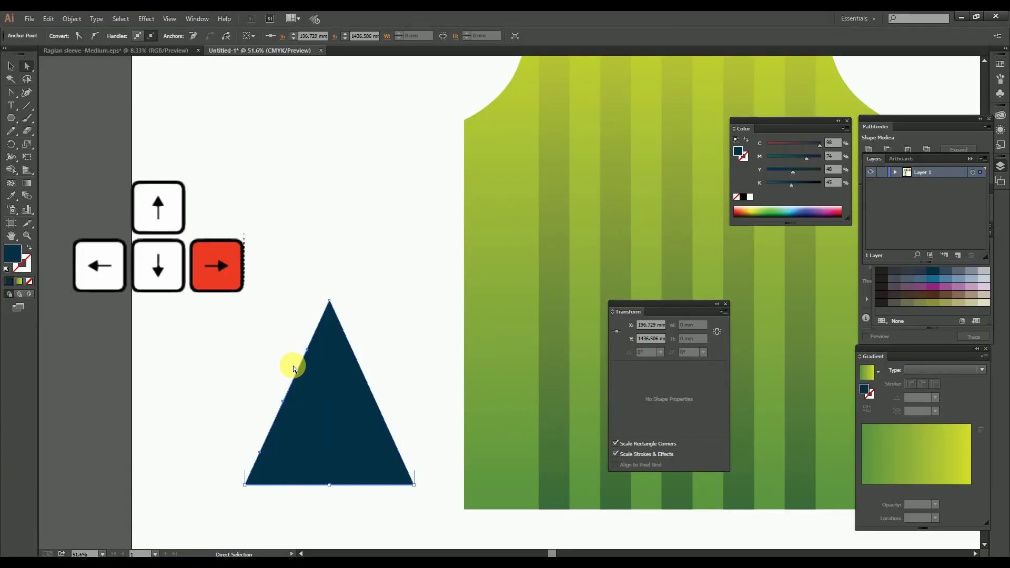
{"action": "key", "text": "Down"}
Delete the straight right edge segment of the triangle.
{"action": "left_click", "coordinate": [373, 389]}
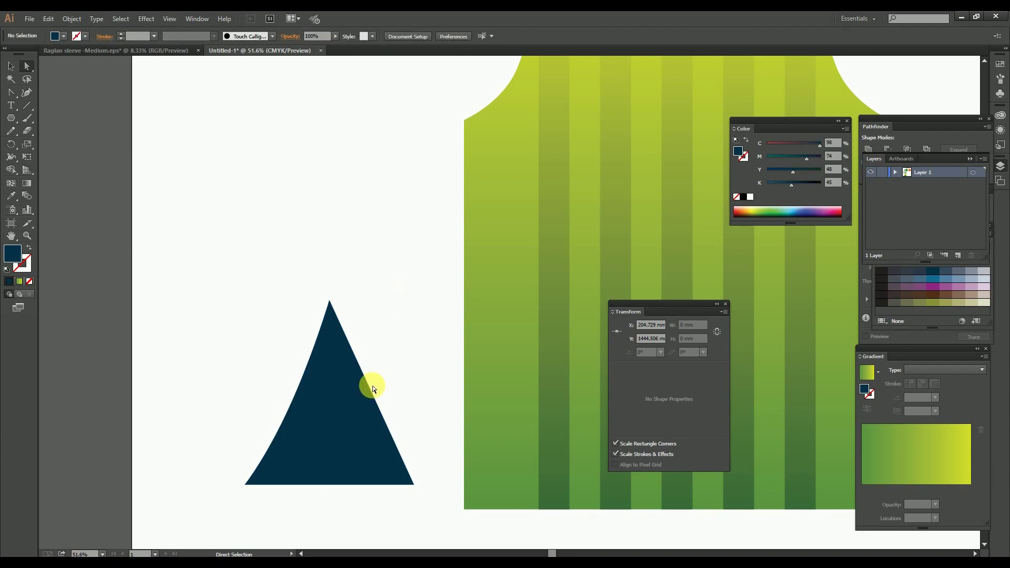
{"action": "left_click_drag", "start_coordinate": [343, 431], "coordinate": [343, 431]}
{"action": "key", "text": "BackSpace"}
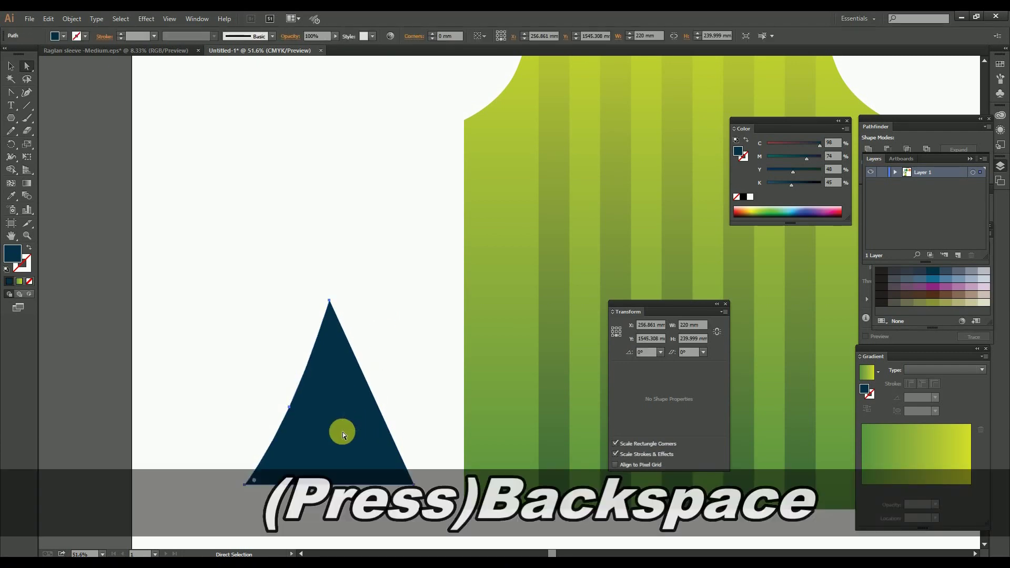
Copy the triangle's curved left edge, paste it in front in place, and swap the copy's fill and stroke.
{"action": "left_click_drag", "start_coordinate": [252, 384], "coordinate": [315, 434]}
{"action": "key", "text": "ctrl+c"}
{"action": "left_click", "coordinate": [230, 284], "text": "ctrl"}
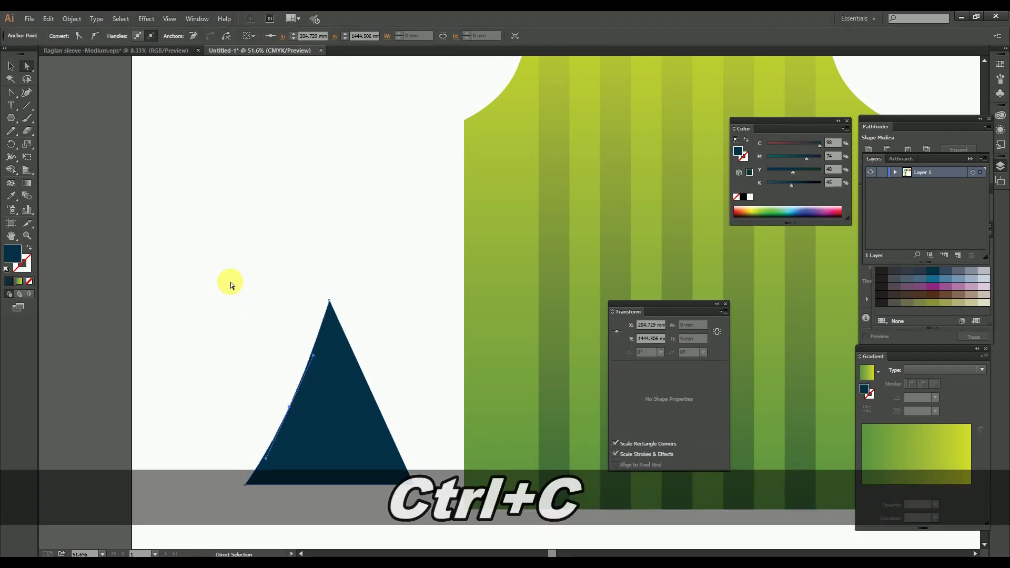
{"action": "key", "text": "ctrl+f"}
{"action": "key", "text": "shift+x"}
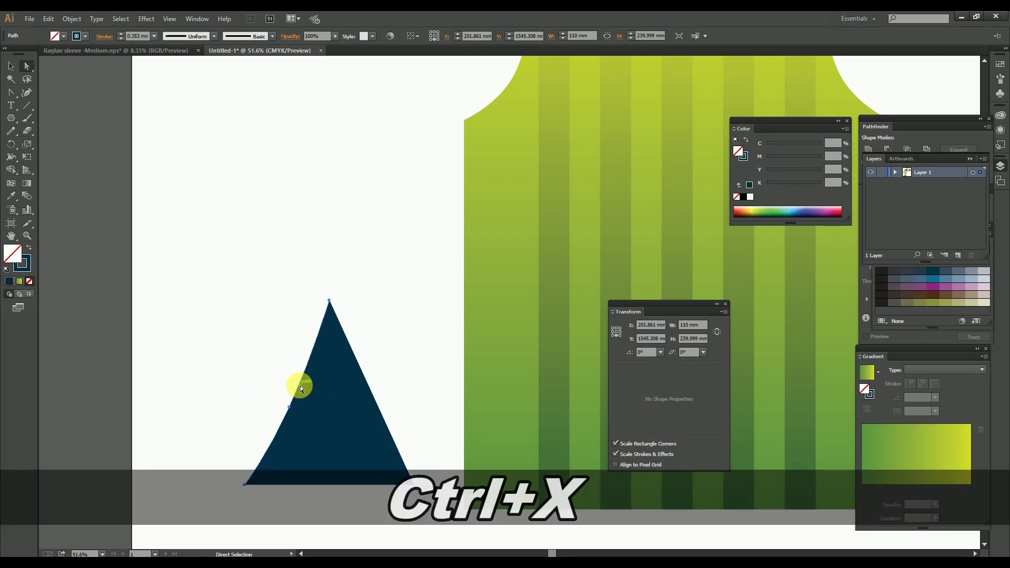
Reflect the copied curve about a vertical axis and move it onto the triangle's right side so its ends meet the apex and base corner.
{"action": "key", "text": "v"}
{"action": "right_click", "coordinate": [300, 386]}
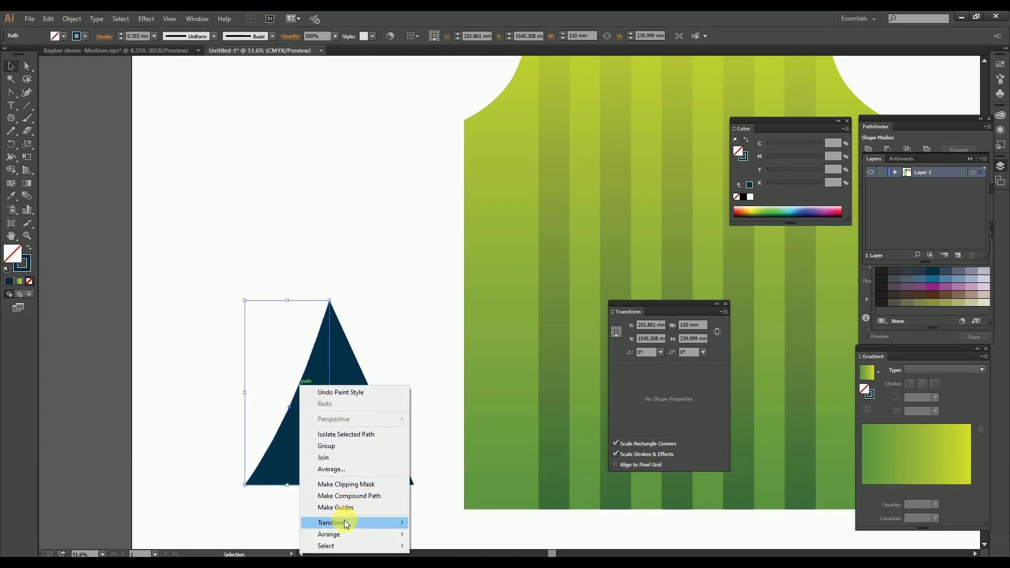
{"action": "mouse_move", "coordinate": [344, 521]}
{"action": "left_click", "coordinate": [451, 469]}
{"action": "left_click", "coordinate": [508, 353]}
{"action": "left_click", "coordinate": [445, 290]}
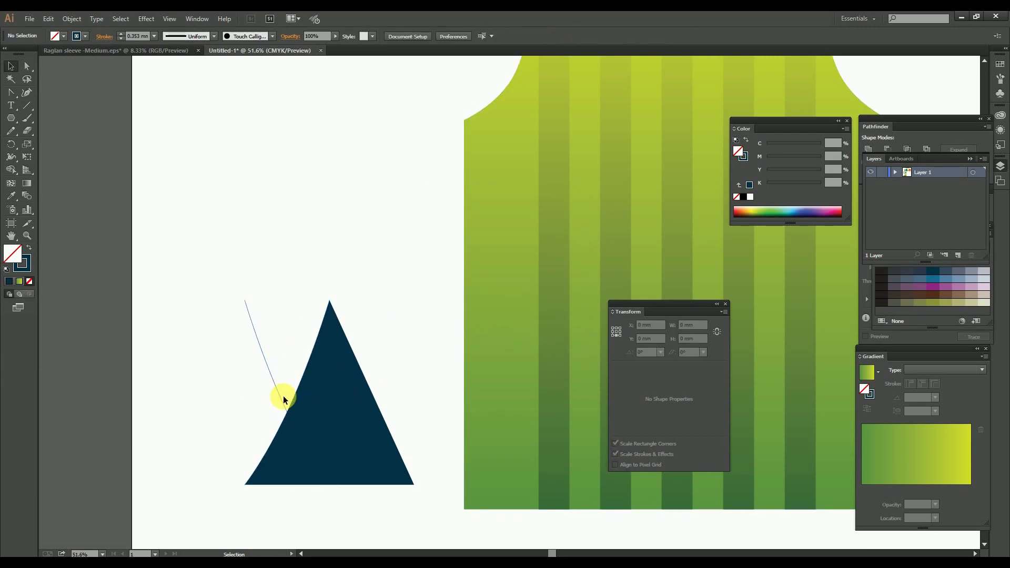
{"action": "left_click_drag", "start_coordinate": [321, 404], "coordinate": [365, 404]}
Join the two paths at the apex and the lower-right corner, and swap stroke and fill so the closed triangle is solid navy.
{"action": "key", "text": "a"}
{"action": "key", "text": "ctrl+shift+a"}
{"action": "left_click_drag", "start_coordinate": [282, 275], "coordinate": [368, 334]}
{"action": "left_click_drag", "start_coordinate": [309, 276], "coordinate": [348, 318]}
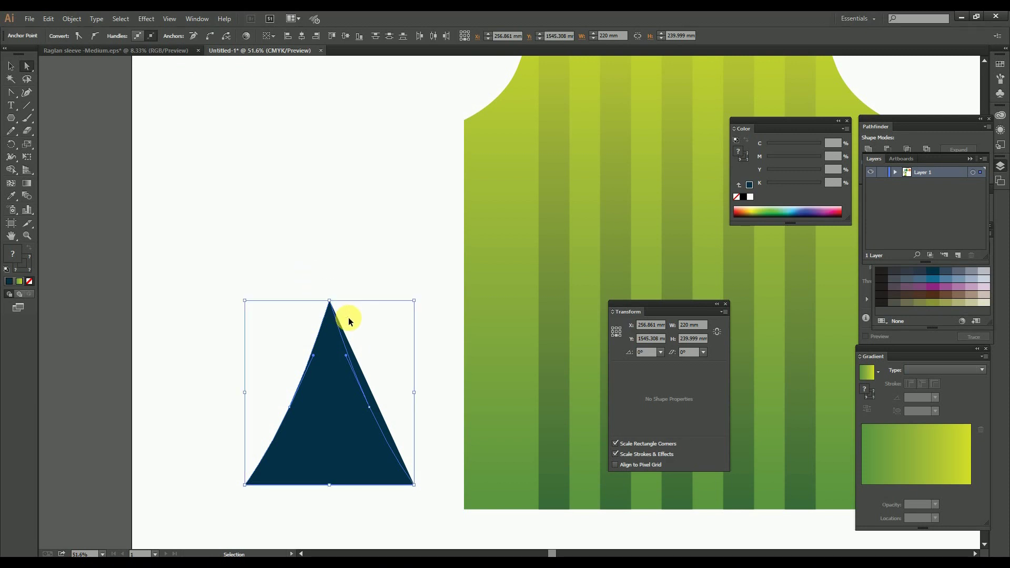
{"action": "key", "text": "ctrl+j"}
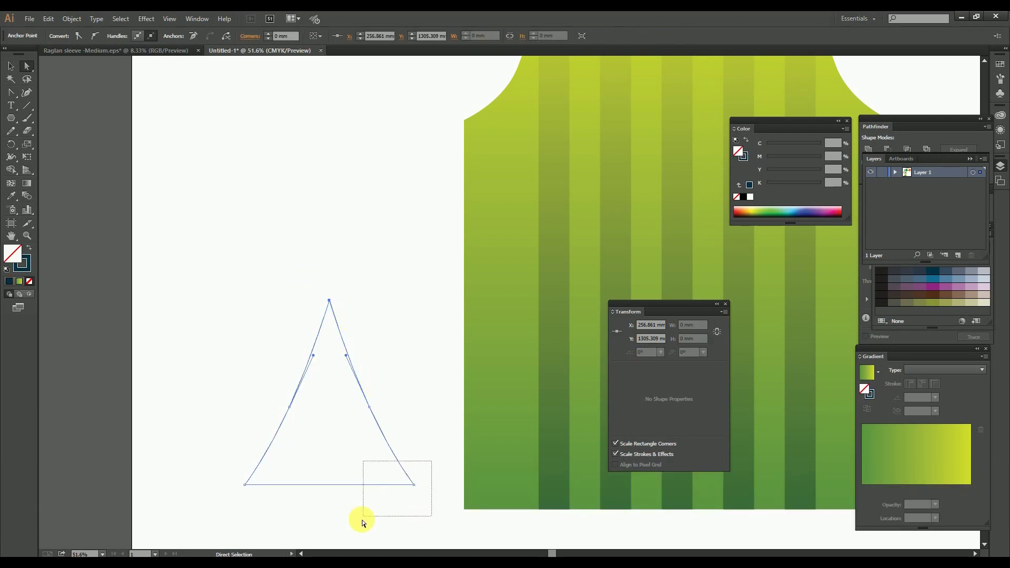
{"action": "left_click_drag", "start_coordinate": [362, 519], "coordinate": [362, 520]}
{"action": "key", "text": "ctrl+j"}
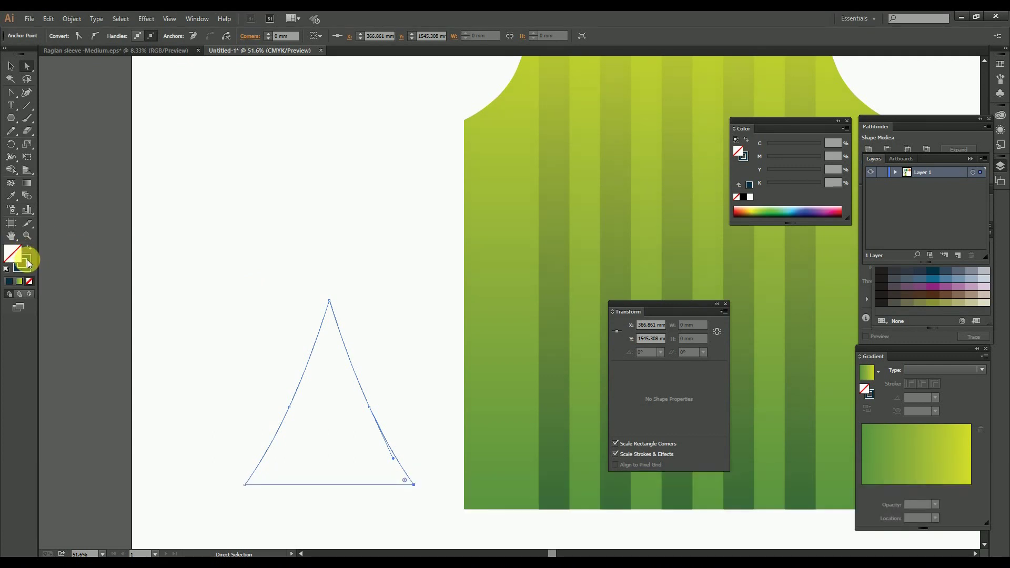
{"action": "key", "text": "shift+x"}
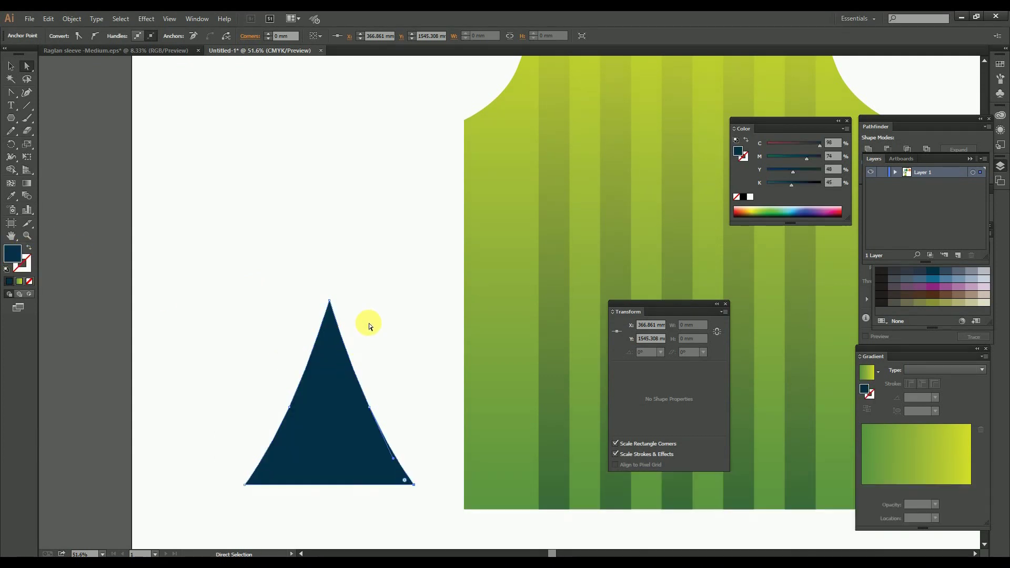
Copy the curved navy triangle and paste the duplicate in place directly in front of it.
{"action": "key", "text": "v"}
{"action": "left_click_drag", "start_coordinate": [403, 370], "coordinate": [414, 323]}
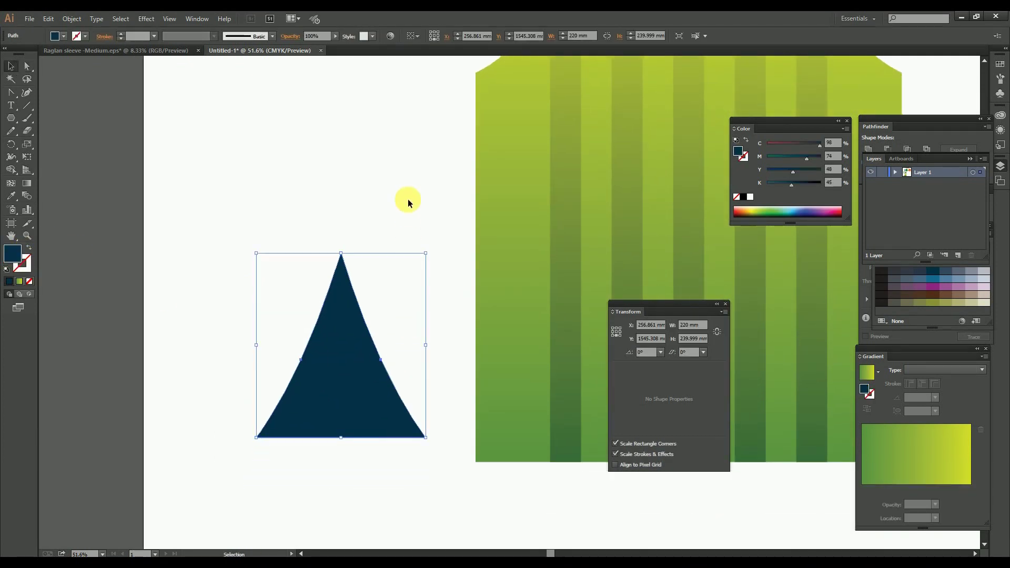
{"action": "key", "text": "a"}
{"action": "key", "text": "ctrl+c"}
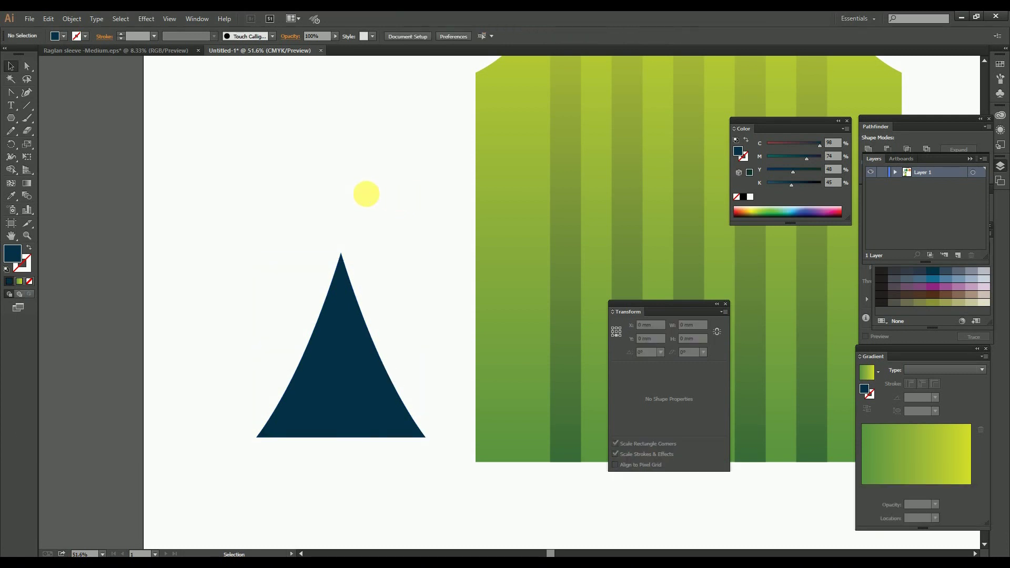
{"action": "key", "text": "ctrl+f"}
{"action": "key", "text": "v"}
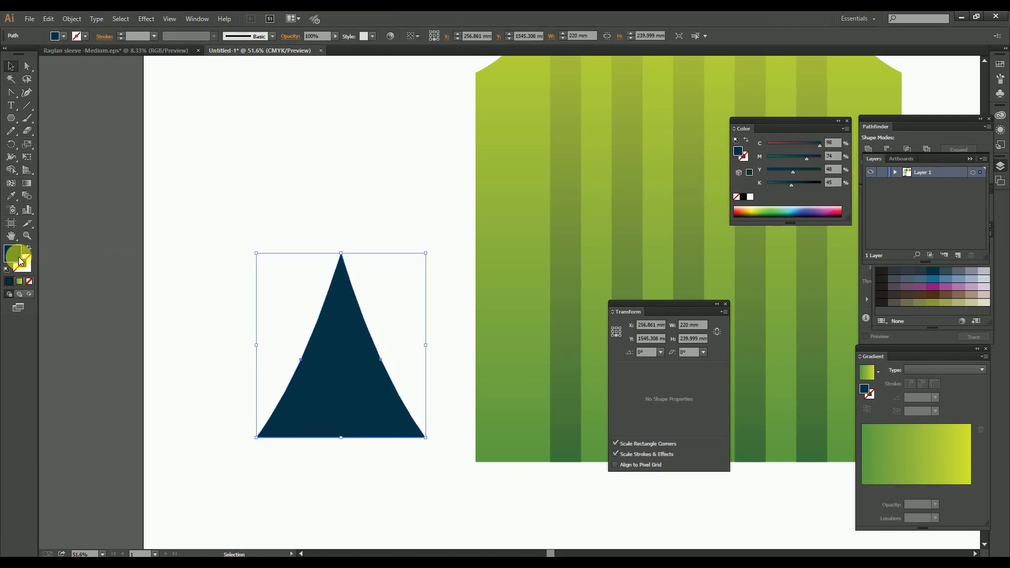
Fill the duplicate triangle with the CMYK colour C 57, M 4, Y 100, K 0.
{"action": "double_click", "coordinate": [13, 252]}
{"action": "left_click", "coordinate": [600, 309]}
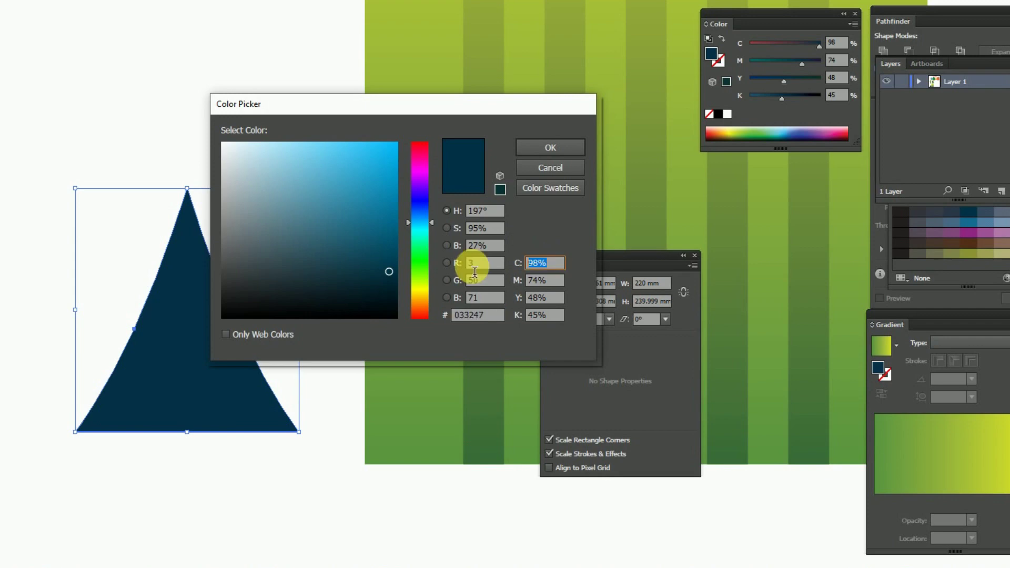
{"action": "type", "text": "57"}
{"action": "key", "text": "Tab"}
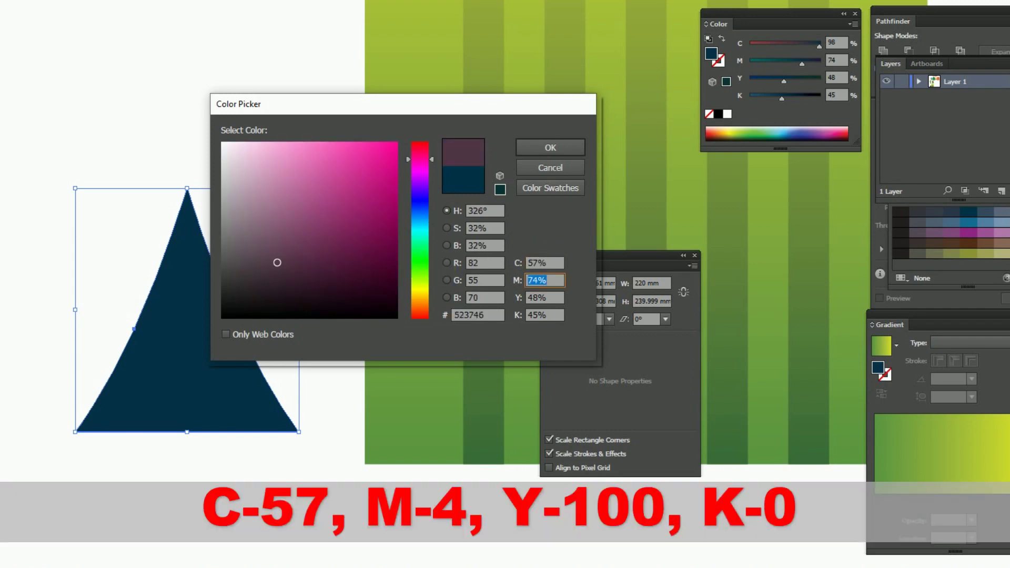
{"action": "type", "text": "4"}
{"action": "key", "text": "Tab"}
{"action": "type", "text": "100"}
{"action": "key", "text": "Tab"}
{"action": "type", "text": "0"}
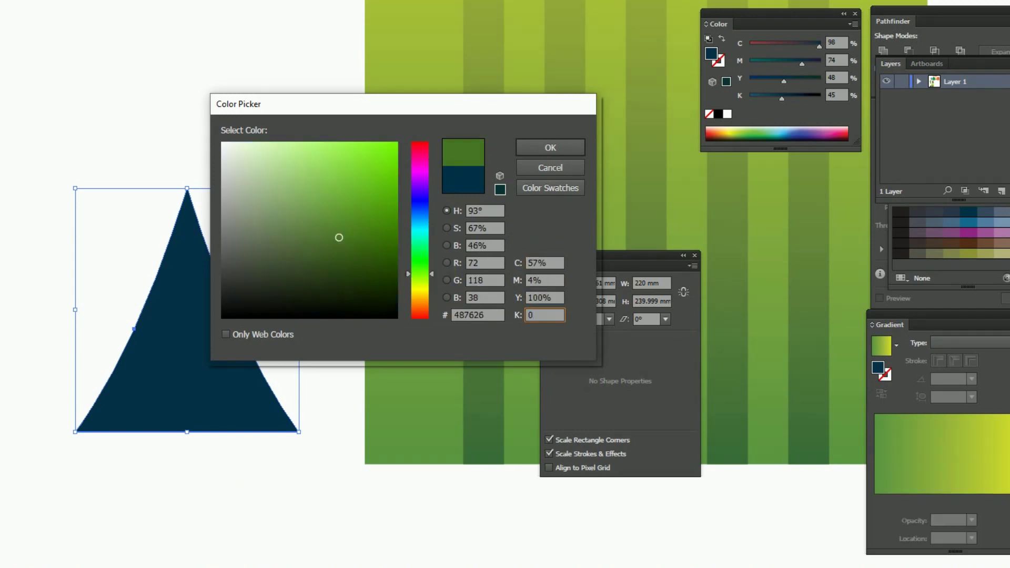
{"action": "key", "text": "Return"}
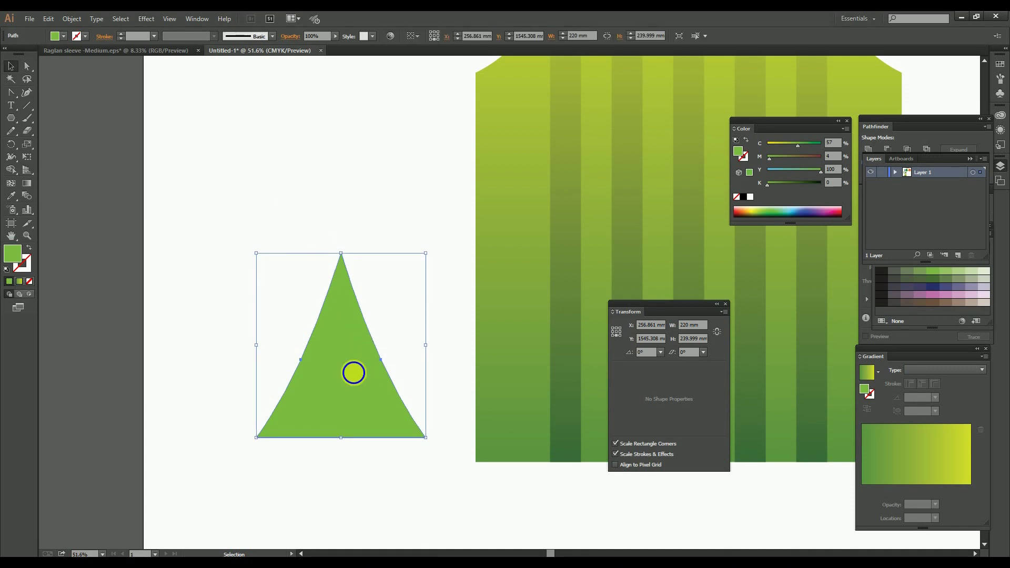
Send the green triangle to the back, behind the navy one.
{"action": "right_click", "coordinate": [353, 372]}
{"action": "mouse_move", "coordinate": [400, 521]}
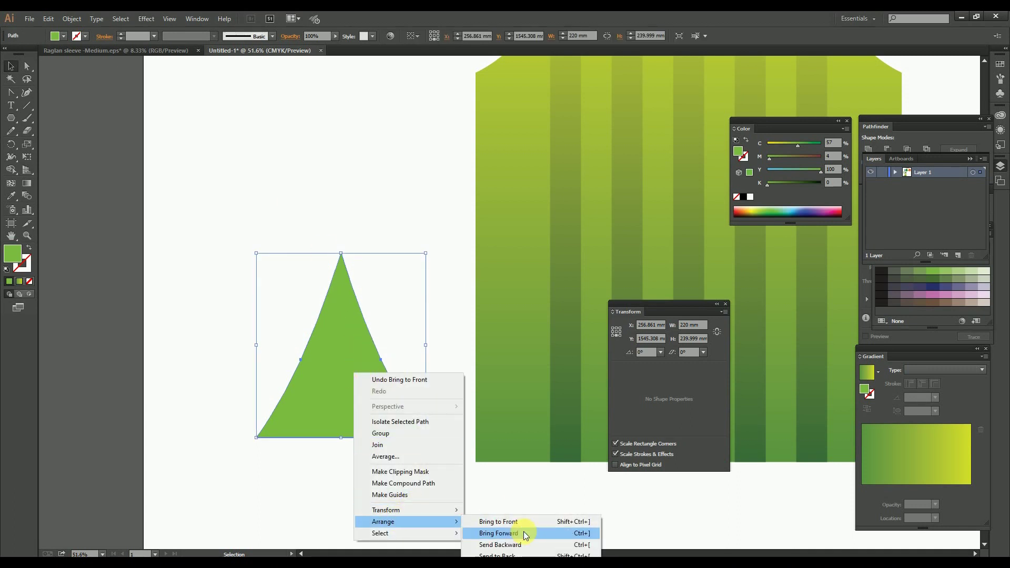
{"action": "left_click", "coordinate": [504, 555]}
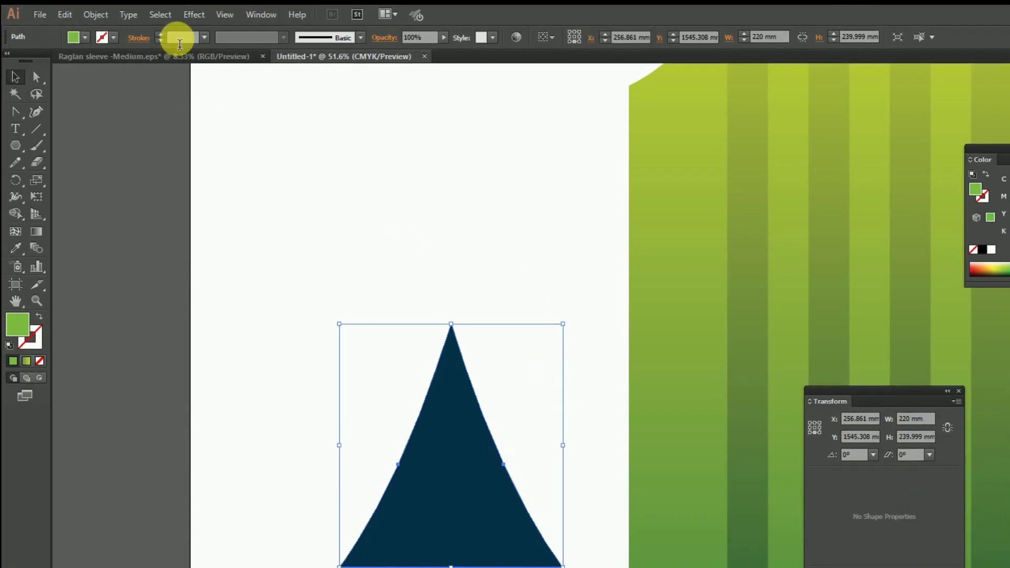
Give the green triangle a 32 mm stroke in the same green as its fill.
{"action": "left_click", "coordinate": [180, 44]}
{"action": "type", "text": "32"}
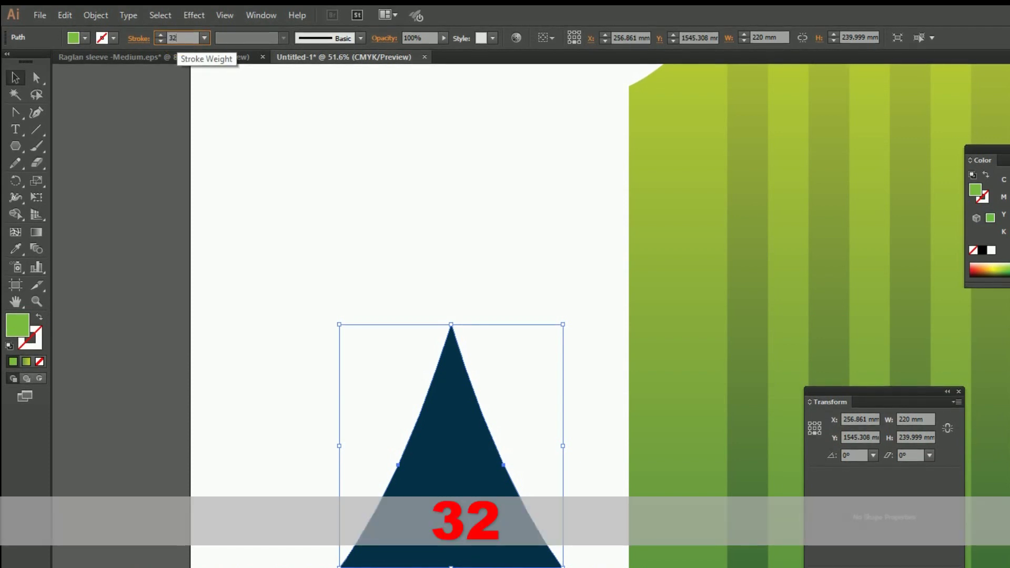
{"action": "key", "text": "Return"}
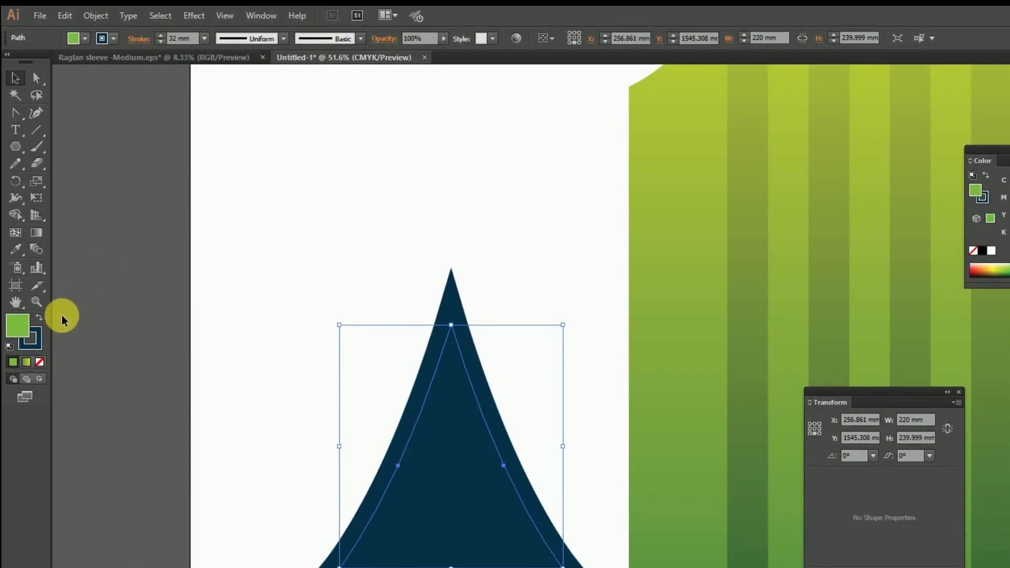
{"action": "left_click_drag", "start_coordinate": [18, 327], "coordinate": [36, 341]}
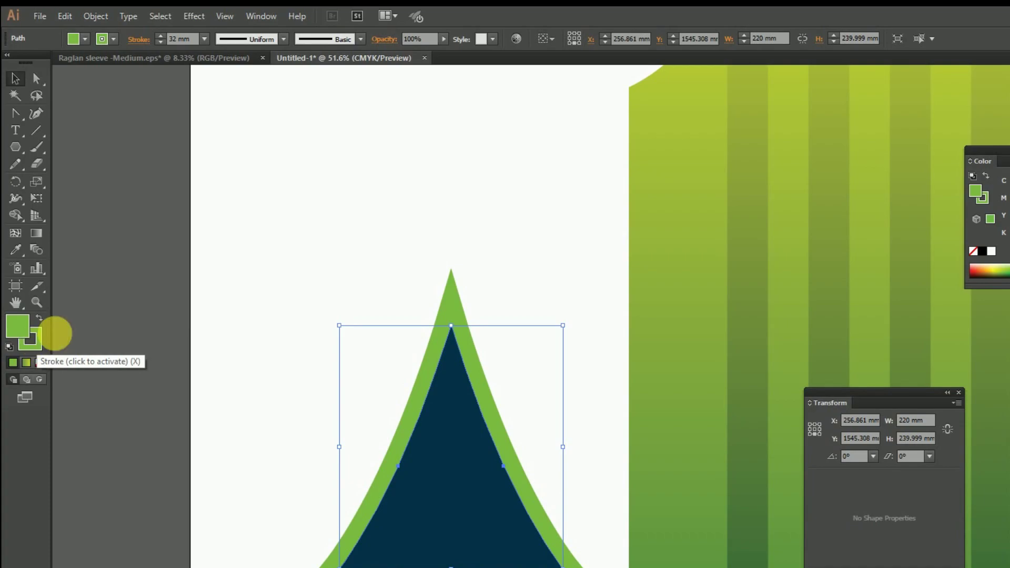
Select both triangles and expand their fill and stroke into shapes.
{"action": "left_click", "coordinate": [404, 220]}
{"action": "left_click", "coordinate": [96, 17]}
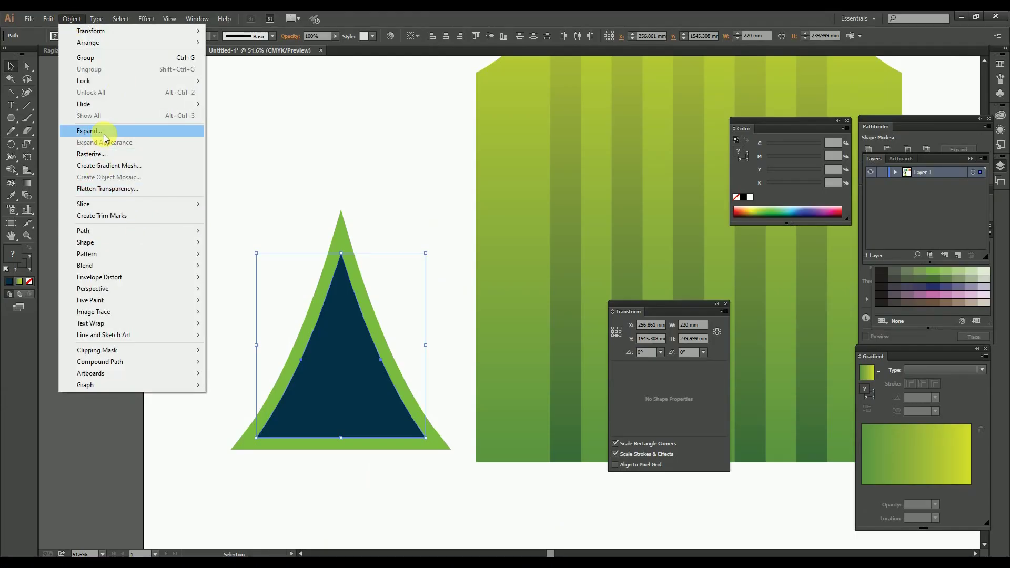
{"action": "left_click", "coordinate": [99, 131]}
{"action": "left_click", "coordinate": [469, 347]}
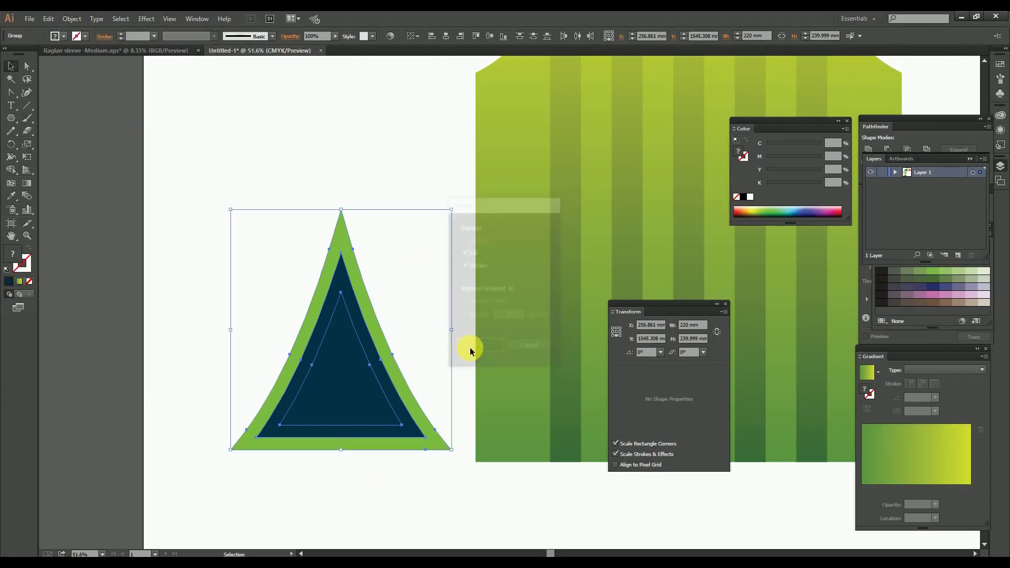
Group the navy triangle with its expanded green border.
{"action": "left_click_drag", "start_coordinate": [437, 313], "coordinate": [322, 289]}
{"action": "left_click", "coordinate": [232, 336]}
{"action": "left_click_drag", "start_coordinate": [123, 348], "coordinate": [222, 413]}
{"action": "right_click", "coordinate": [215, 350]}
{"action": "left_click", "coordinate": [239, 398]}
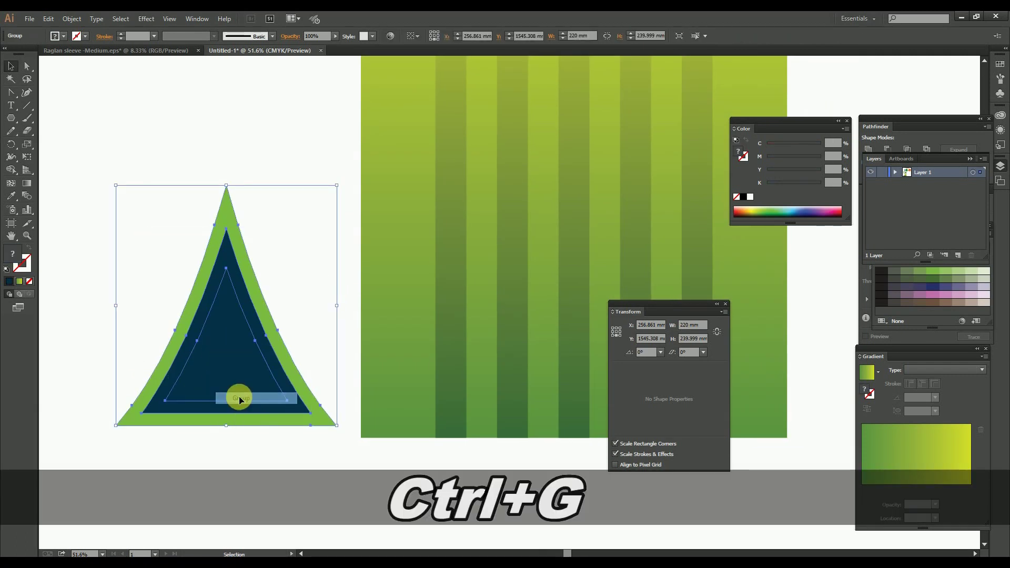
Move the triangle group onto the front piece's lower-left corner and nudge it left using a 2 mm keyboard increment.
{"action": "left_click_drag", "start_coordinate": [156, 406], "coordinate": [367, 439]}
{"action": "key", "text": "ctrl+k"}
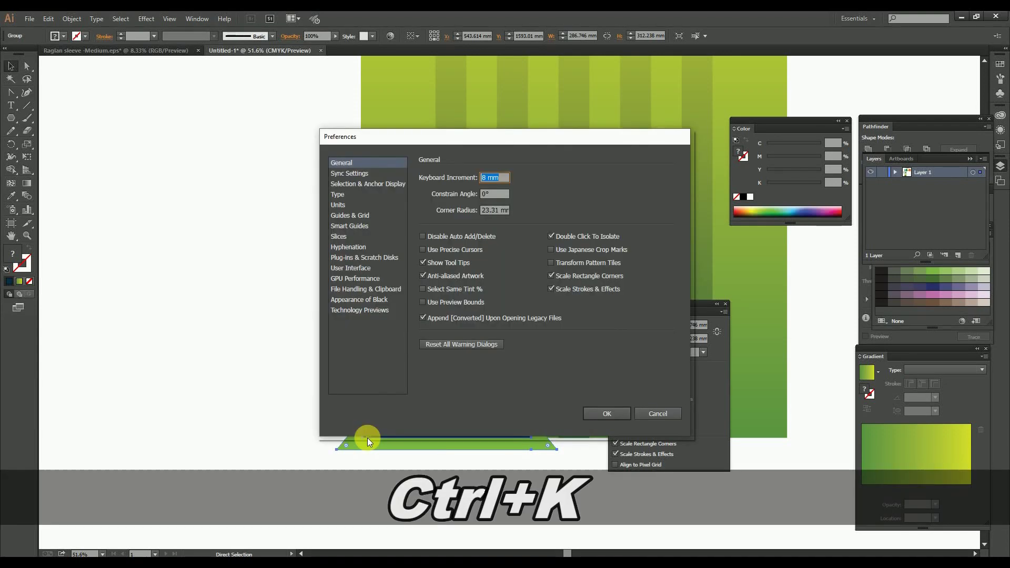
{"action": "type", "text": "2"}
{"action": "key", "text": "Return"}
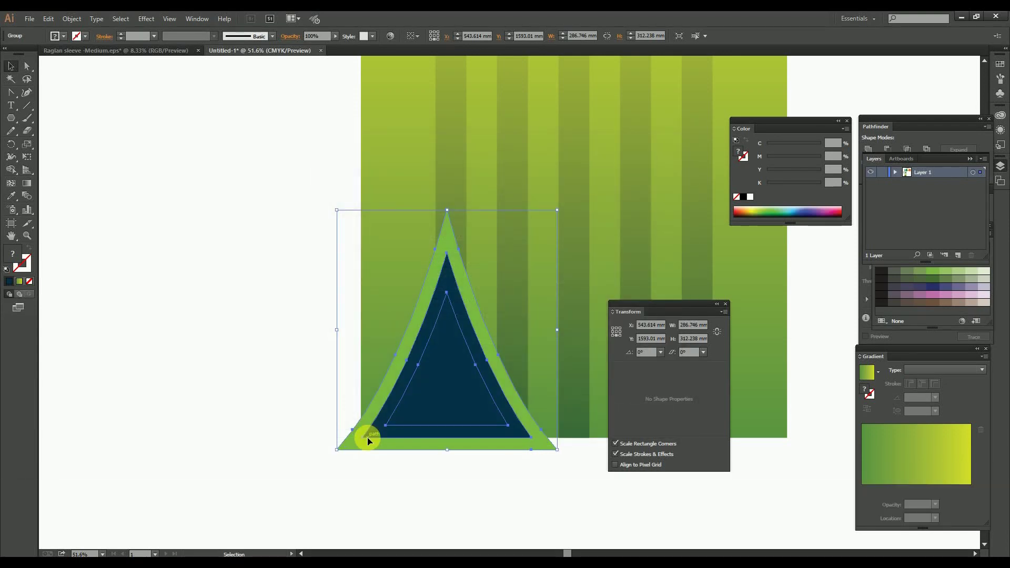
{"action": "key", "text": "Left"}
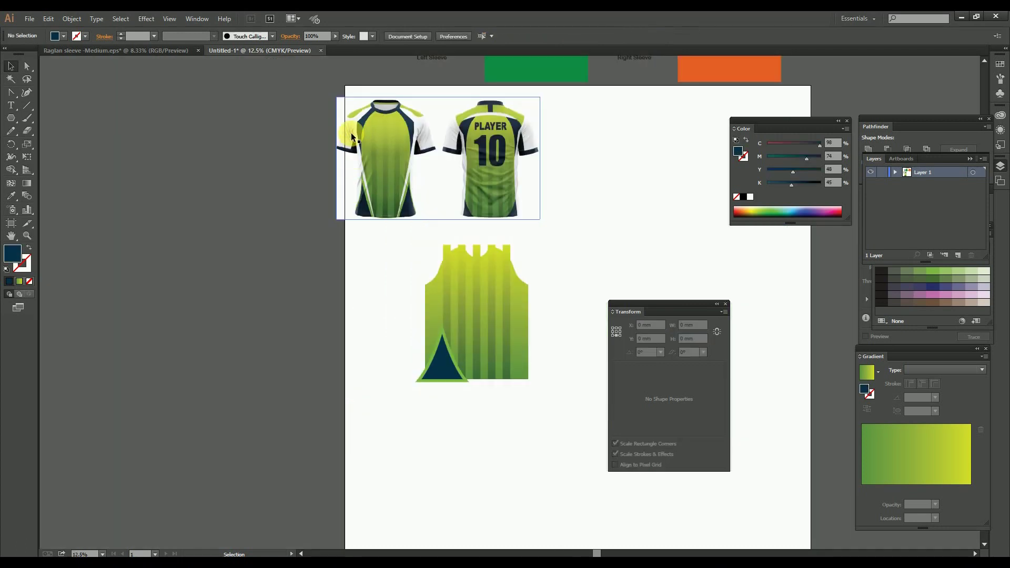
Draw a closed panel with the Pen tool over the front piece's left side, from the armhole to the triangle's inner base corner.
{"action": "key", "text": "z"}
{"action": "left_click_drag", "start_coordinate": [317, 98], "coordinate": [616, 376]}
{"action": "left_click_drag", "start_coordinate": [394, 197], "coordinate": [415, 273]}
{"action": "left_click_drag", "start_coordinate": [483, 449], "coordinate": [381, 308]}
{"action": "key", "text": "v"}
{"action": "left_click", "coordinate": [382, 299]}
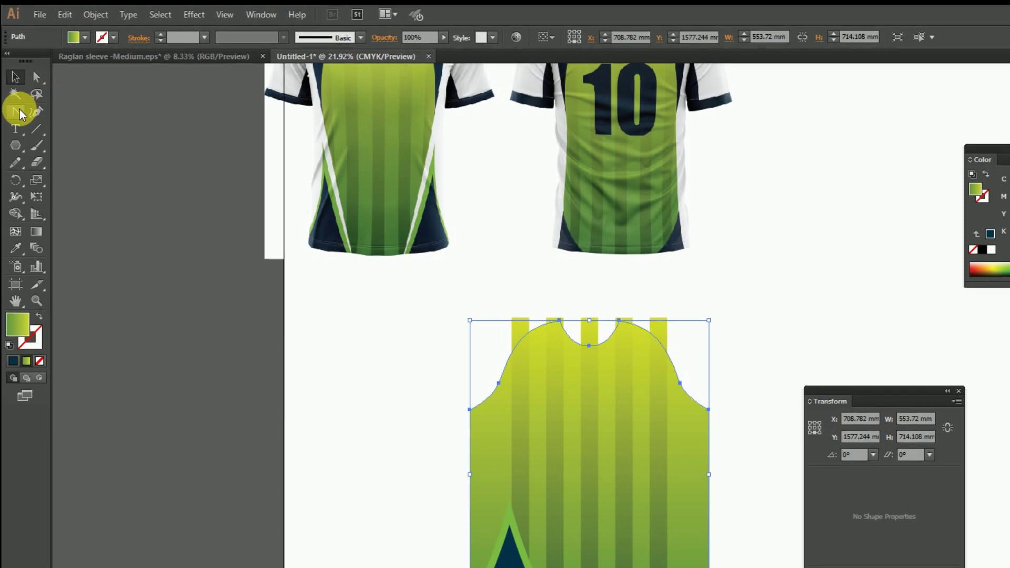
{"action": "left_click", "coordinate": [11, 92]}
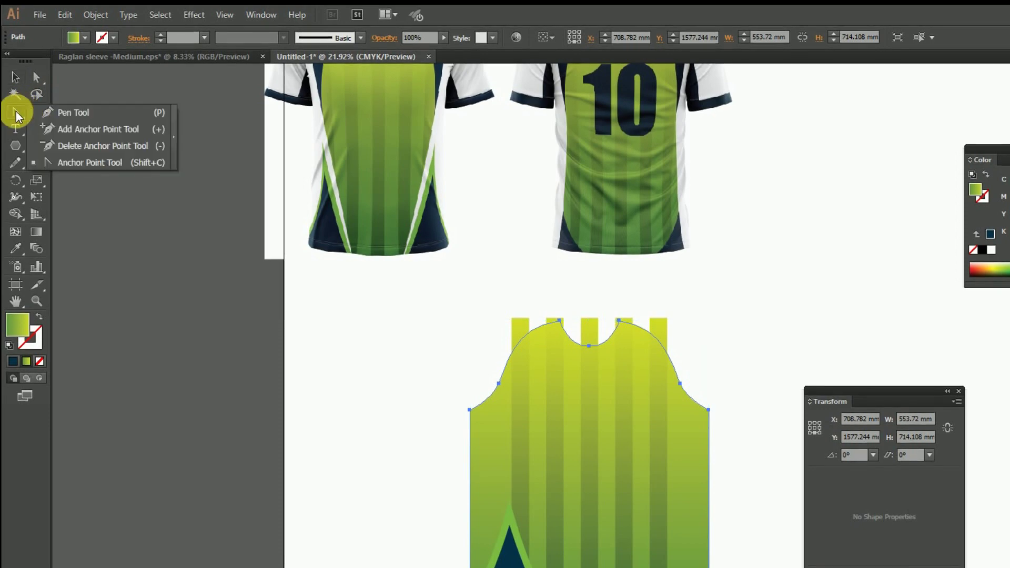
{"action": "left_click", "coordinate": [95, 112]}
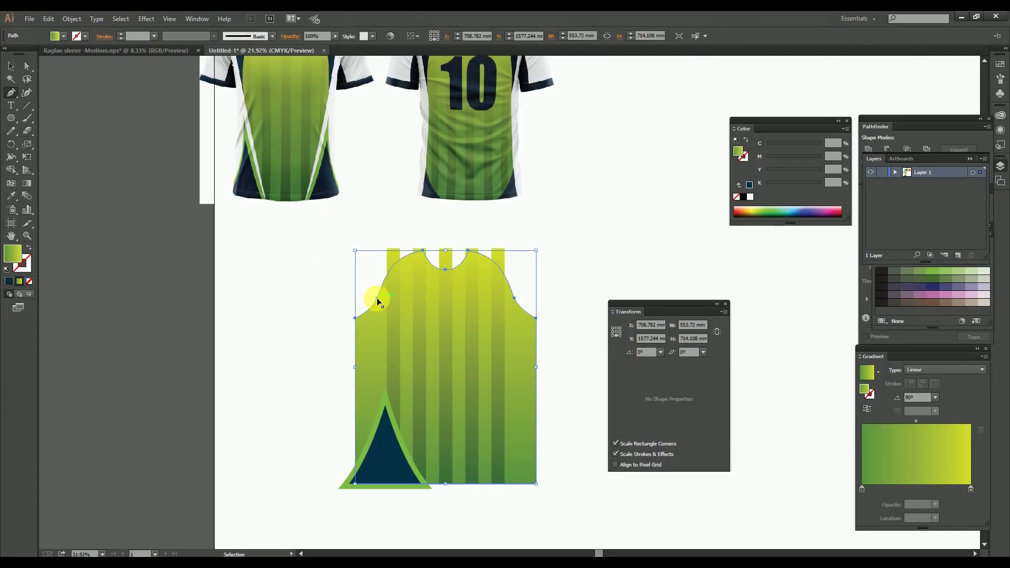
{"action": "key", "text": "ctrl+shift+a"}
{"action": "left_click", "coordinate": [377, 299]}
{"action": "left_click", "coordinate": [432, 488]}
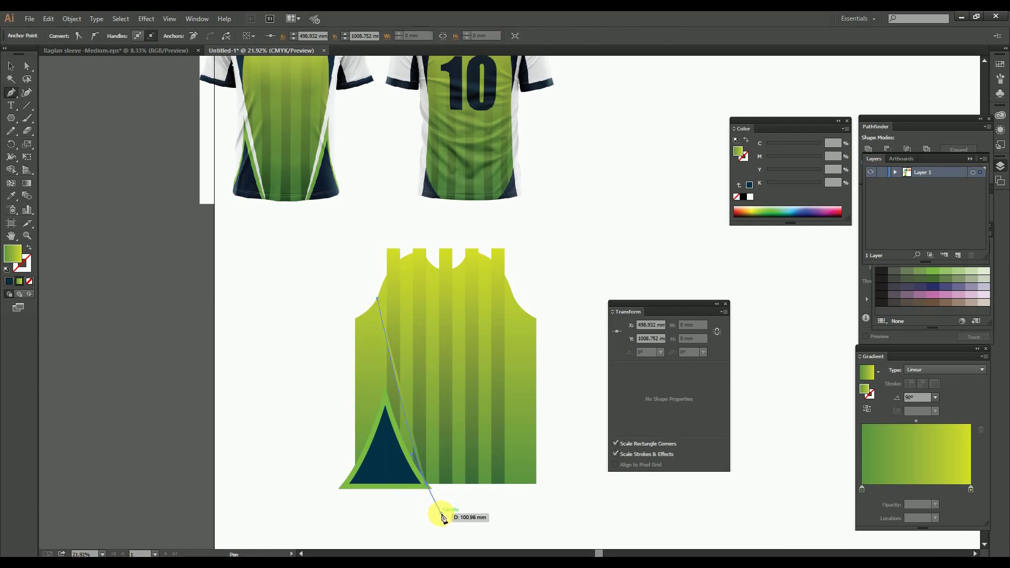
{"action": "left_click", "coordinate": [355, 484]}
{"action": "left_click", "coordinate": [355, 317]}
{"action": "left_click", "coordinate": [377, 298]}
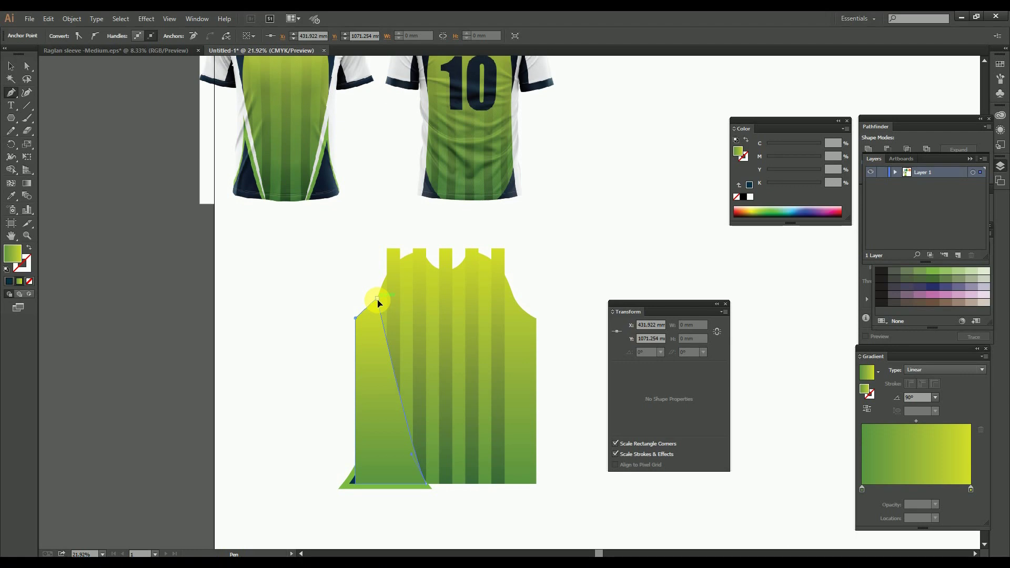
Fill the new side panel with white and send it backward behind the triangle group.
{"action": "left_click", "coordinate": [749, 197]}
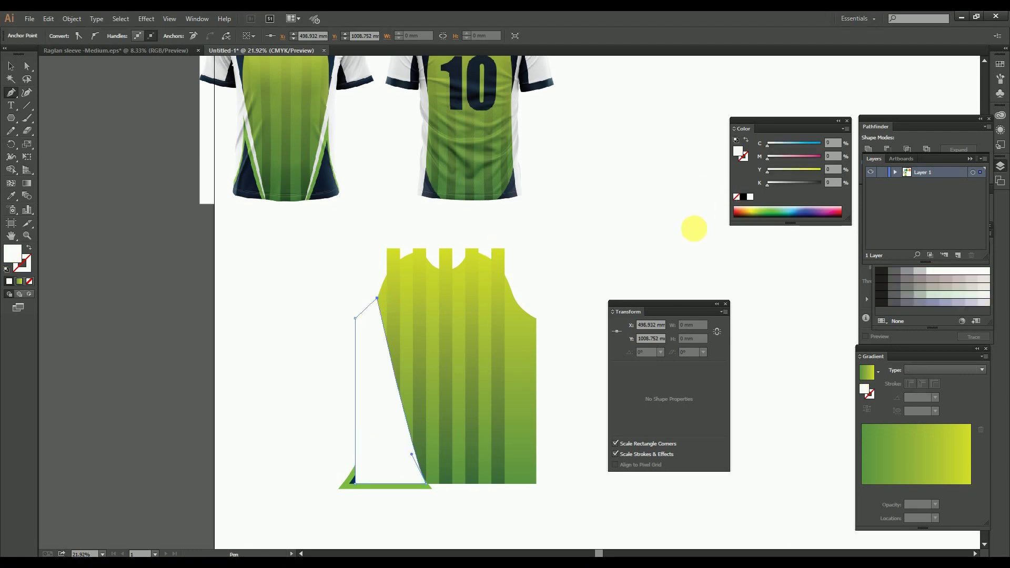
{"action": "left_click", "coordinate": [367, 337]}
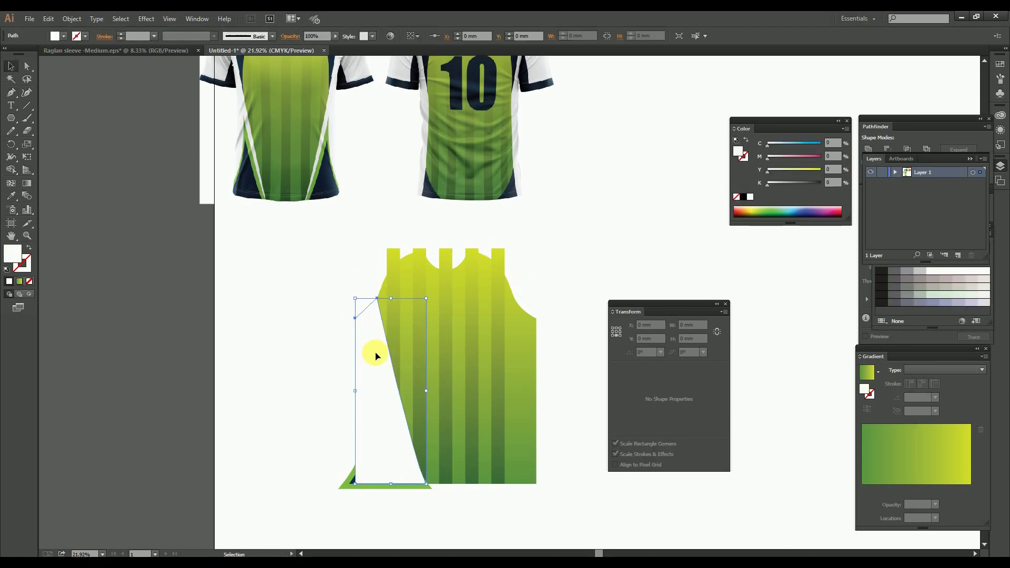
{"action": "right_click", "coordinate": [375, 356]}
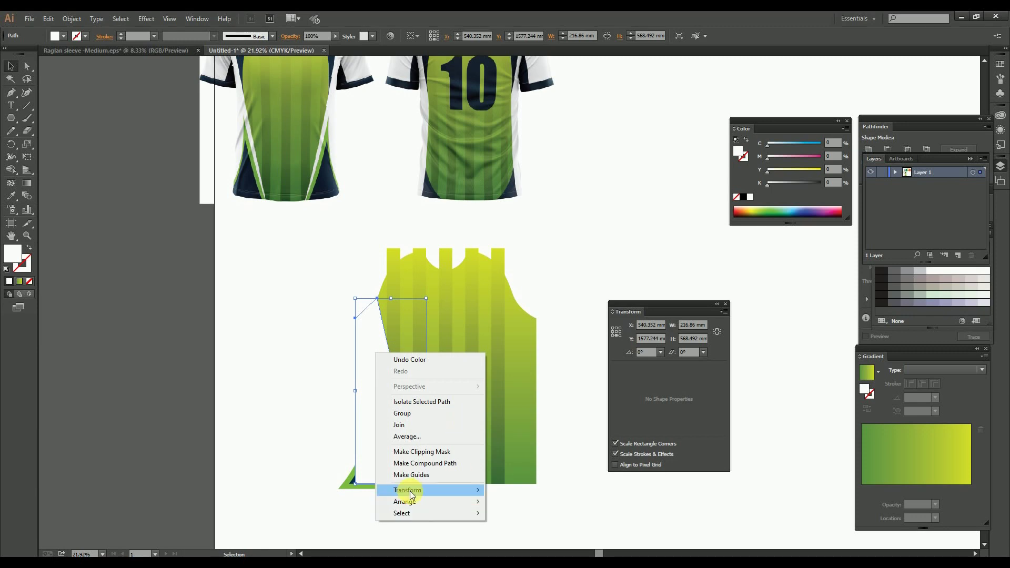
{"action": "mouse_move", "coordinate": [412, 501]}
{"action": "left_click", "coordinate": [531, 527]}
{"action": "left_click_drag", "start_coordinate": [401, 428], "coordinate": [324, 394]}
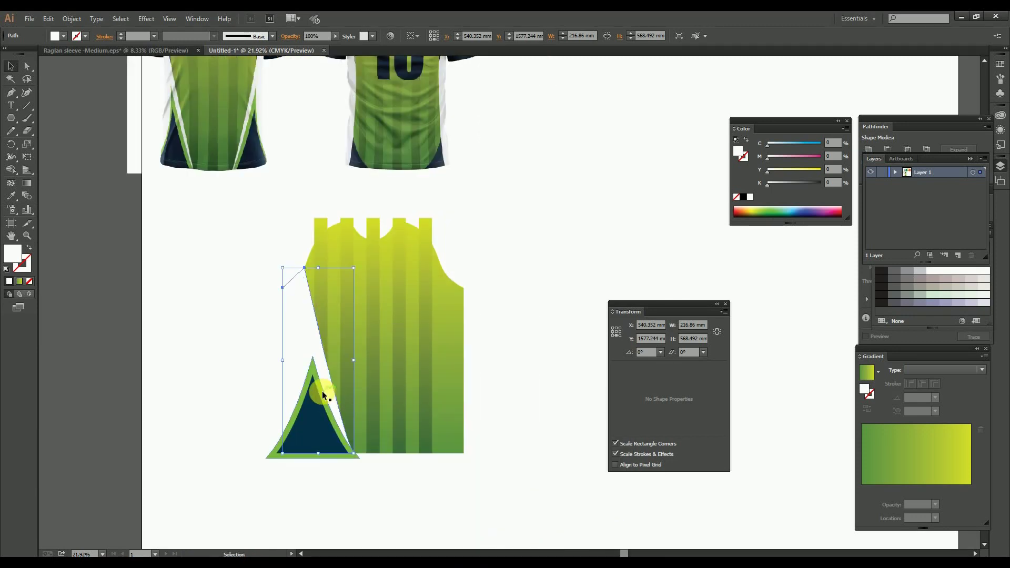
Group the white side panel with the green-bordered navy triangle.
{"action": "left_click", "coordinate": [312, 394], "text": "shift"}
{"action": "right_click", "coordinate": [304, 339]}
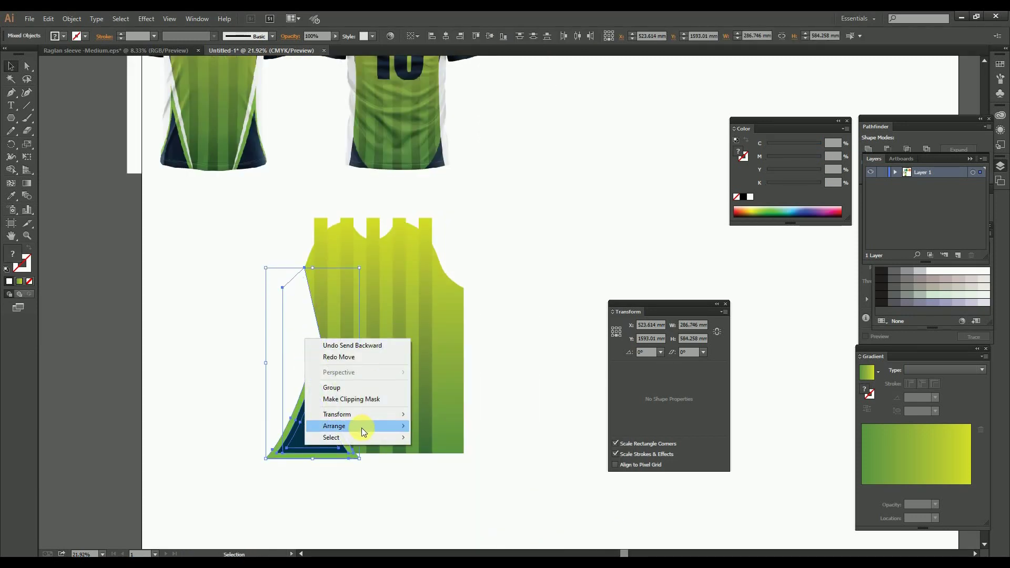
{"action": "left_click", "coordinate": [343, 389]}
{"action": "left_click", "coordinate": [532, 211]}
{"action": "scroll", "coordinate": [402, 307], "scroll_direction": "up", "scroll_amount": 3}
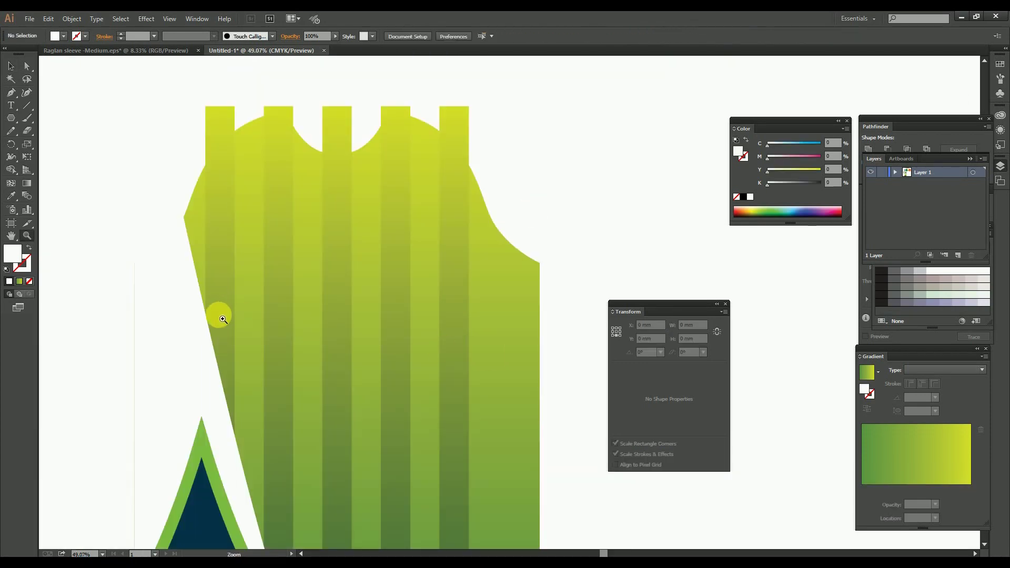
Copy the white panel and triangle group and paste the copy in front, in place.
{"action": "left_click", "coordinate": [148, 306]}
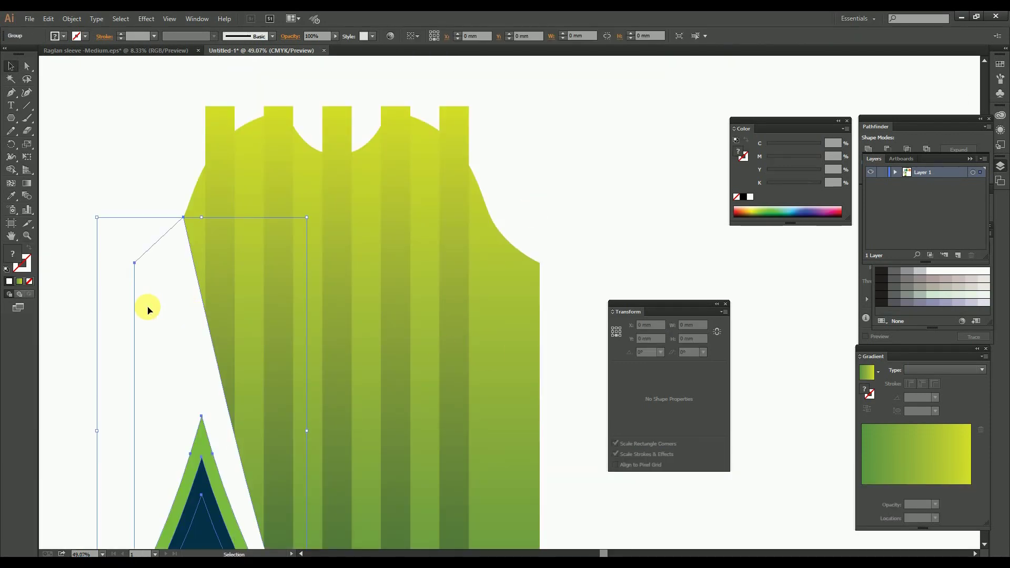
{"action": "key", "text": "ctrl+c"}
{"action": "left_click", "coordinate": [537, 184]}
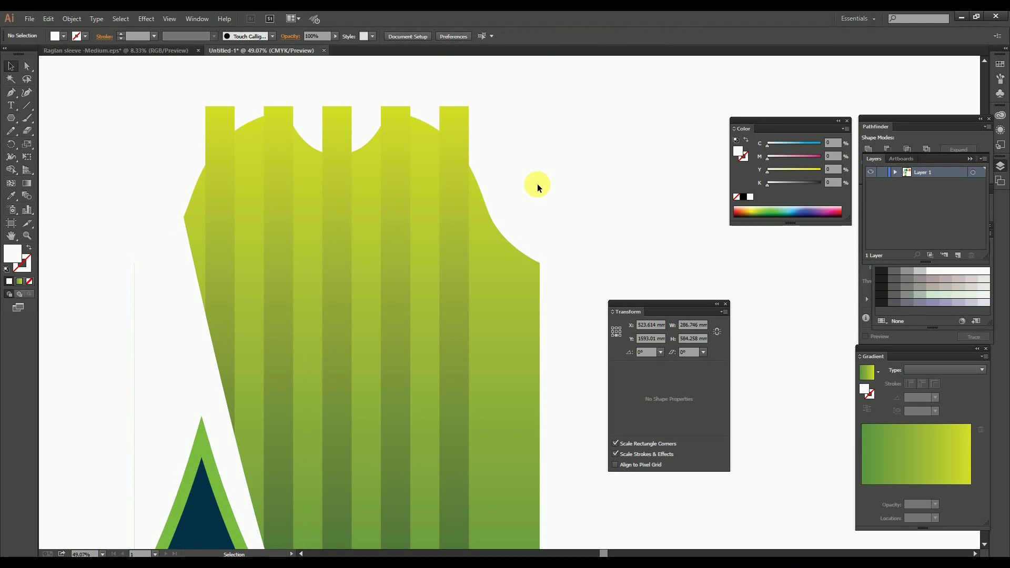
{"action": "key", "text": "ctrl+minus"}
{"action": "key", "text": "ctrl+minus"}
{"action": "key", "text": "ctrl+minus"}
{"action": "key", "text": "ctrl+f"}
{"action": "left_click_drag", "start_coordinate": [546, 288], "coordinate": [372, 345]}
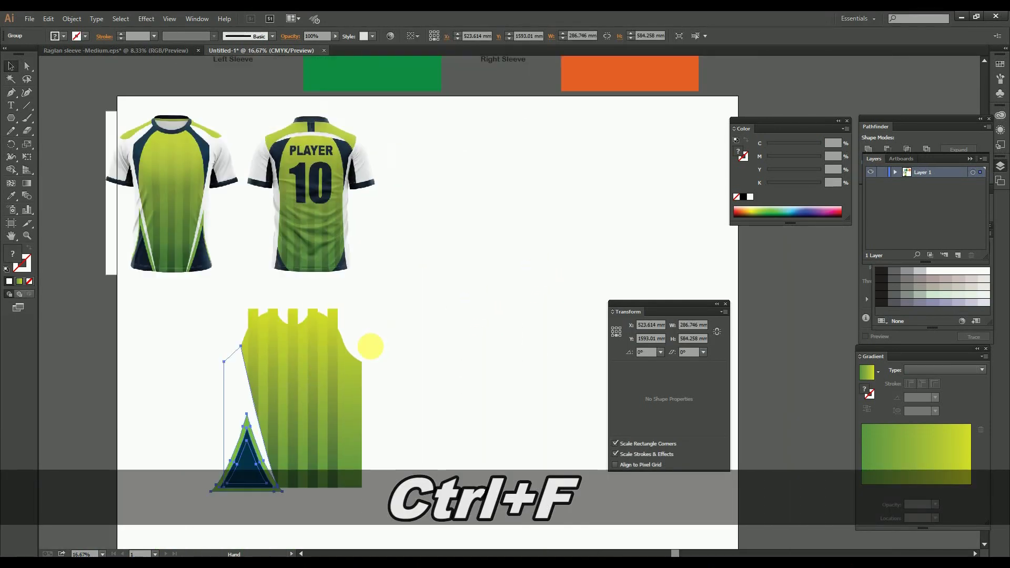
Reflect the copied side panel group left to right and move it against the front piece's right edge.
{"action": "right_click", "coordinate": [241, 399]}
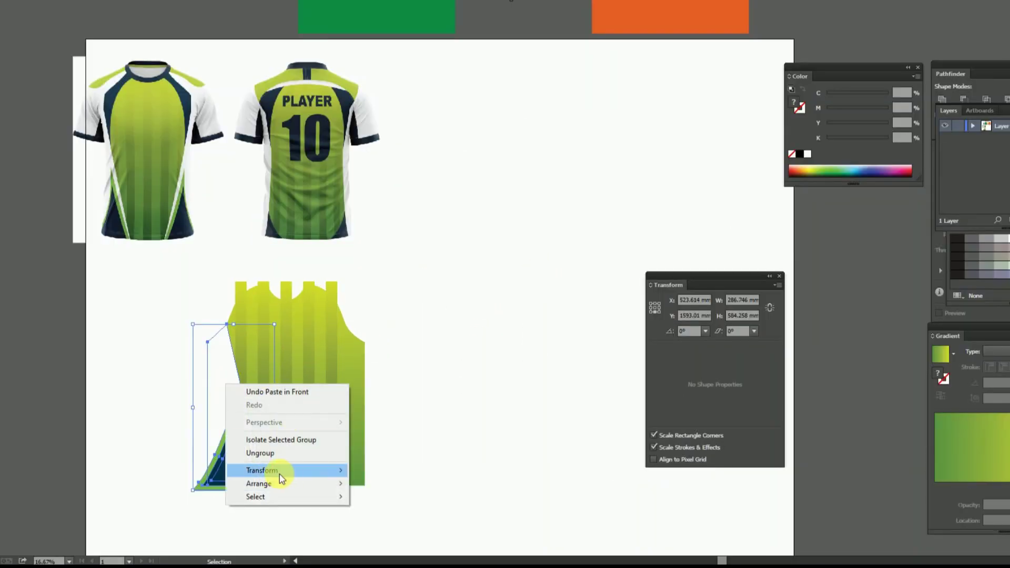
{"action": "mouse_move", "coordinate": [280, 476]}
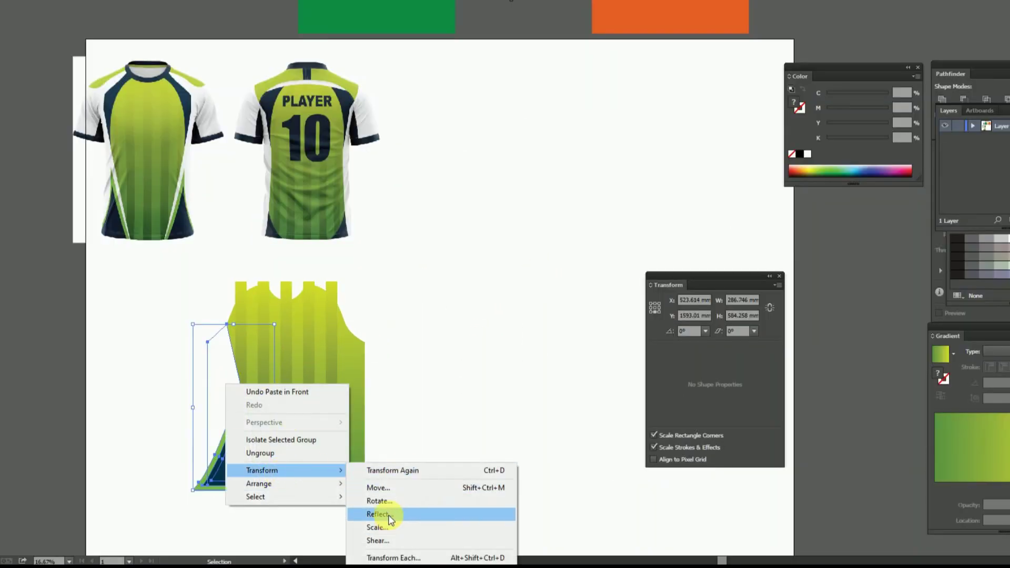
{"action": "left_click", "coordinate": [383, 513]}
{"action": "left_click", "coordinate": [530, 334]}
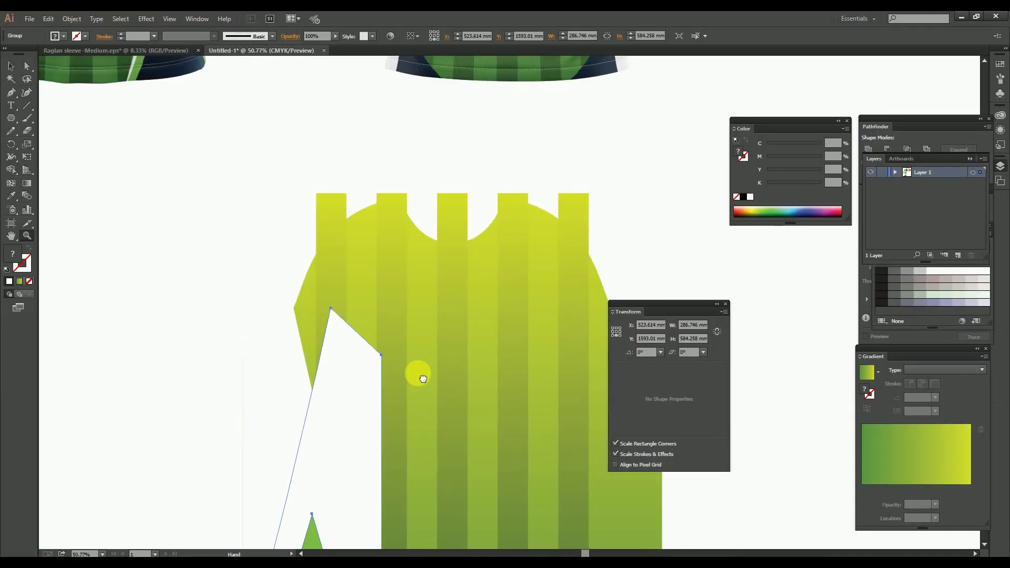
{"action": "left_click_drag", "start_coordinate": [421, 377], "coordinate": [475, 437]}
{"action": "left_click_drag", "start_coordinate": [440, 367], "coordinate": [509, 449]}
{"action": "left_click_drag", "start_coordinate": [491, 335], "coordinate": [514, 335]}
{"action": "scroll", "coordinate": [514, 305], "scroll_direction": "down", "scroll_amount": 7}
Group the left and right side panels together.
{"action": "left_click", "coordinate": [243, 365], "text": "shift"}
{"action": "right_click", "coordinate": [243, 368]}
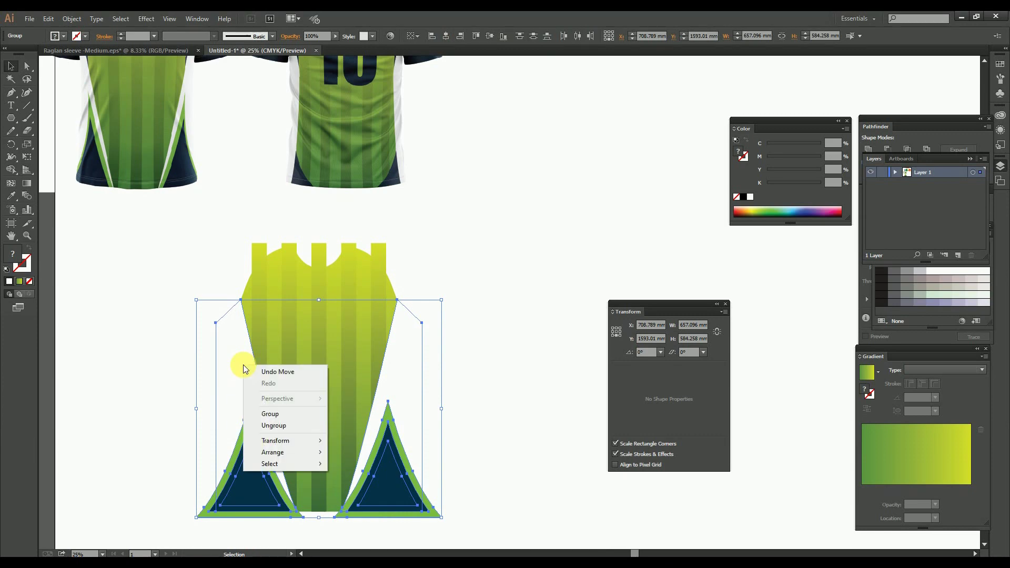
{"action": "left_click", "coordinate": [273, 415]}
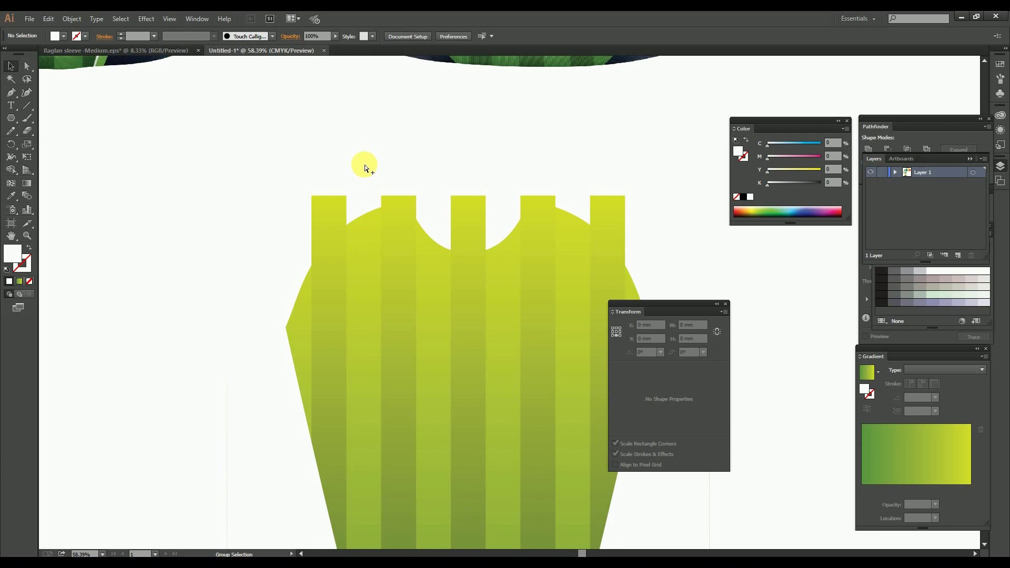
Unlock all objects and select the gradient front piece.
{"action": "key", "text": "ctrl+alt+2"}
{"action": "left_click", "coordinate": [366, 155]}
{"action": "left_click", "coordinate": [366, 235]}
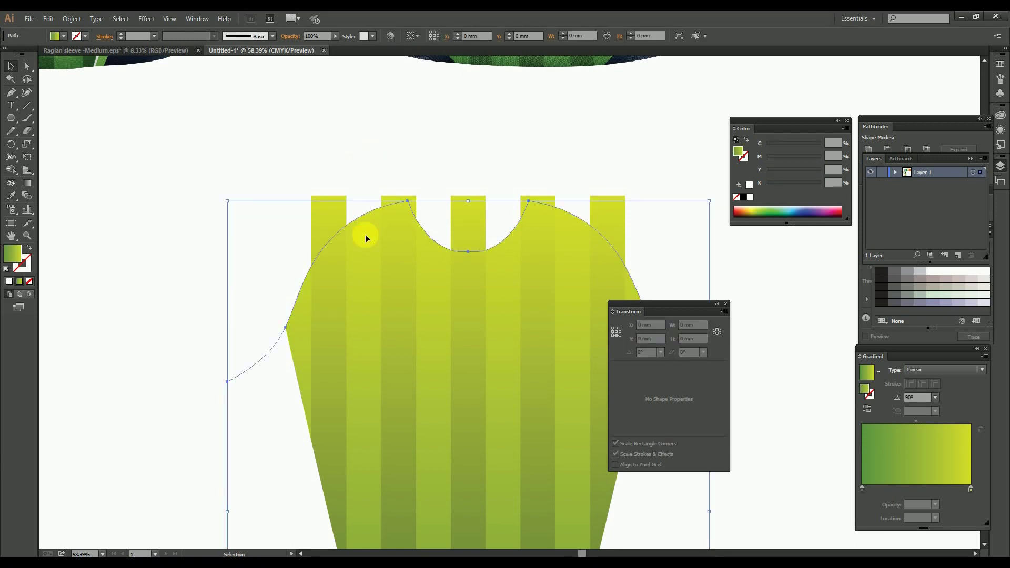
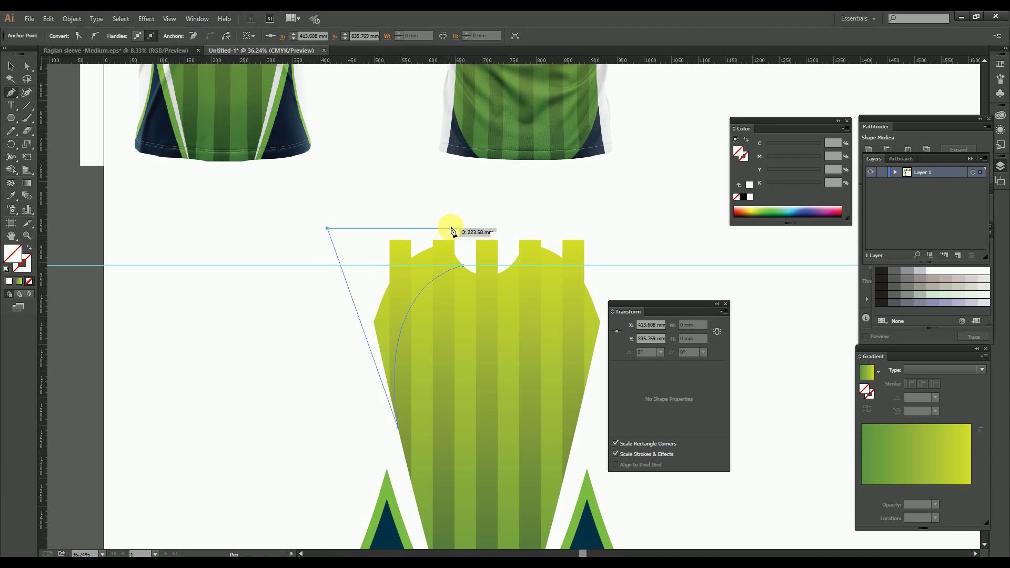
Close the curved shoulder panel path at the left of the neckline and fill it with the triangle's navy using the Eyedropper.
{"action": "left_click", "coordinate": [462, 265]}
{"action": "scroll", "coordinate": [461, 266], "scroll_direction": "down", "scroll_amount": 1}
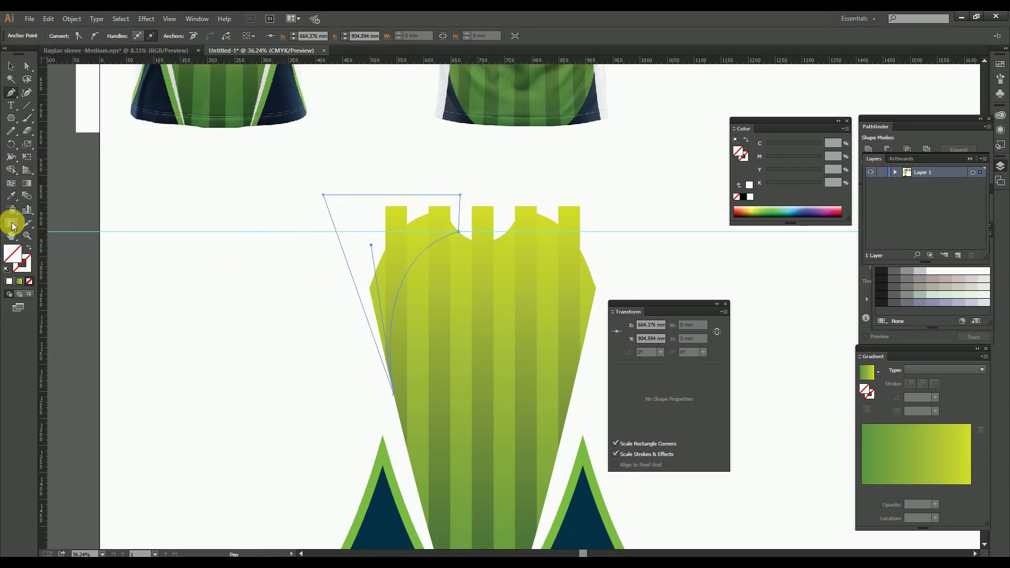
{"action": "left_click", "coordinate": [11, 197]}
{"action": "left_click", "coordinate": [379, 507]}
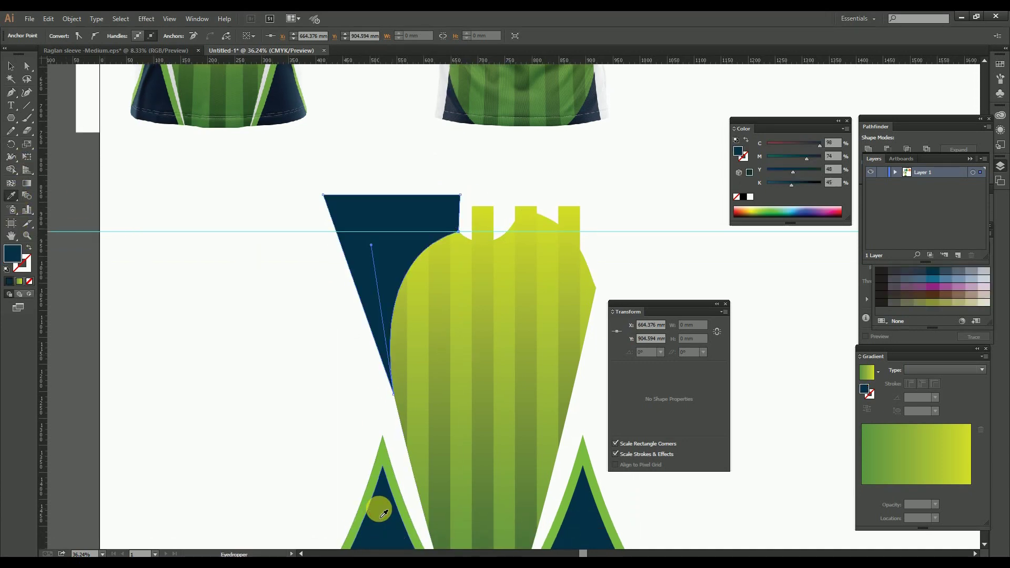
Bring the side panel group to the front, above the navy shoulder panel.
{"action": "key", "text": "v"}
{"action": "left_click", "coordinate": [381, 293]}
{"action": "left_click", "coordinate": [364, 354]}
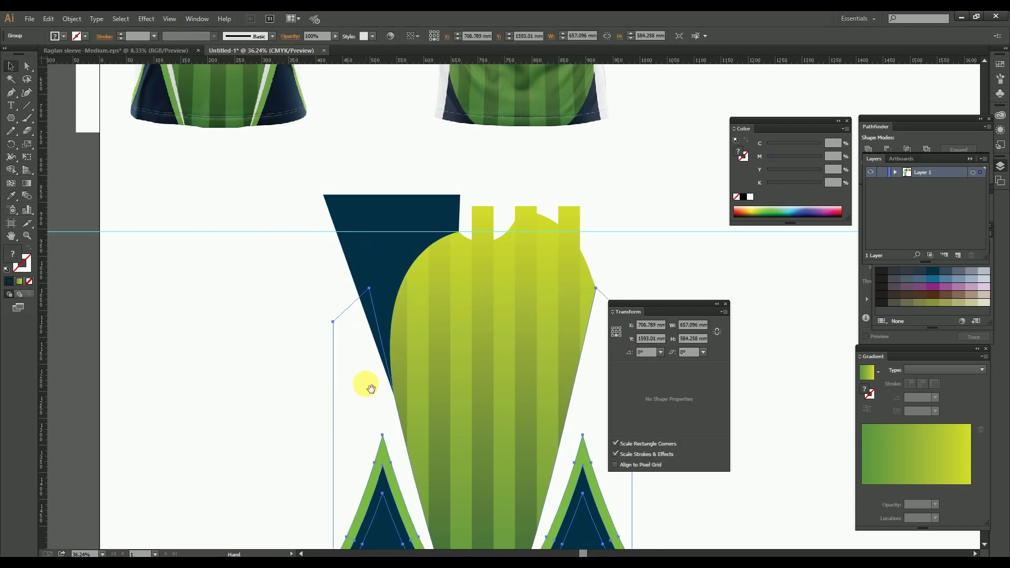
{"action": "left_click_drag", "start_coordinate": [365, 383], "coordinate": [357, 273]}
{"action": "right_click", "coordinate": [357, 300]}
{"action": "mouse_move", "coordinate": [389, 383]}
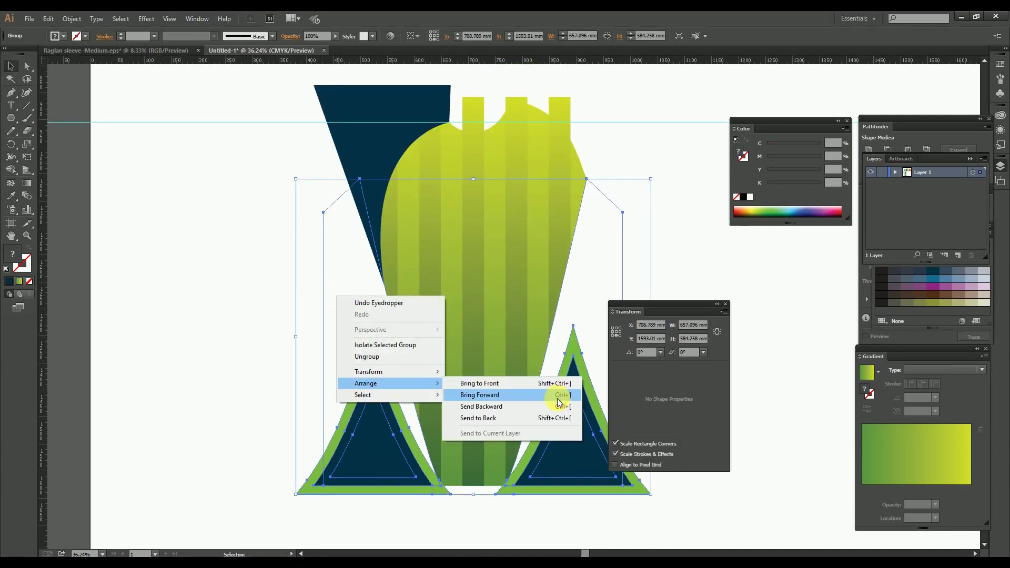
{"action": "left_click", "coordinate": [498, 383]}
Hide the panels, then copy the navy shoulder panel and paste the copy in front, in place.
{"action": "key", "text": "Tab"}
{"action": "key", "text": "ctrl+minus"}
{"action": "key", "text": "ctrl+minus"}
{"action": "left_click", "coordinate": [415, 257]}
{"action": "key", "text": "ctrl+c"}
{"action": "left_click", "coordinate": [376, 256]}
{"action": "key", "text": "ctrl+c"}
{"action": "left_click", "coordinate": [406, 223]}
{"action": "key", "text": "ctrl+f"}
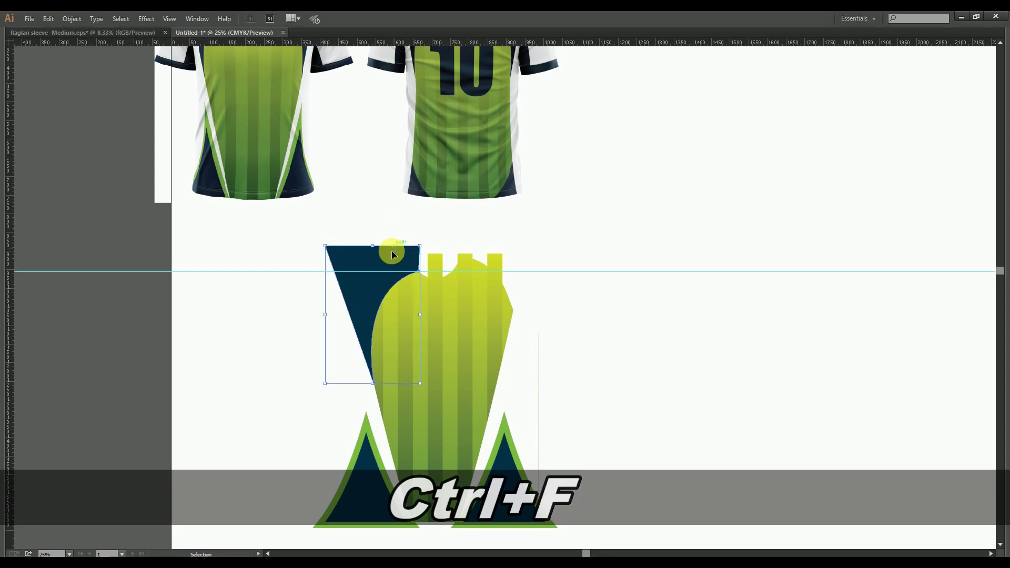
Reflect the copied shoulder panel left to right and move it to the matching position on the front piece's right shoulder.
{"action": "right_click", "coordinate": [384, 263]}
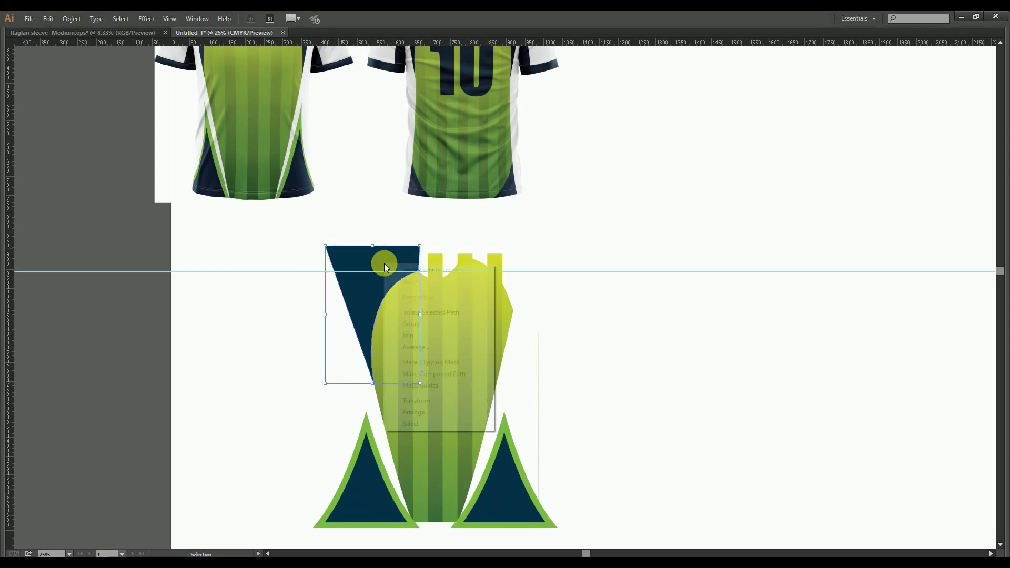
{"action": "mouse_move", "coordinate": [465, 401]}
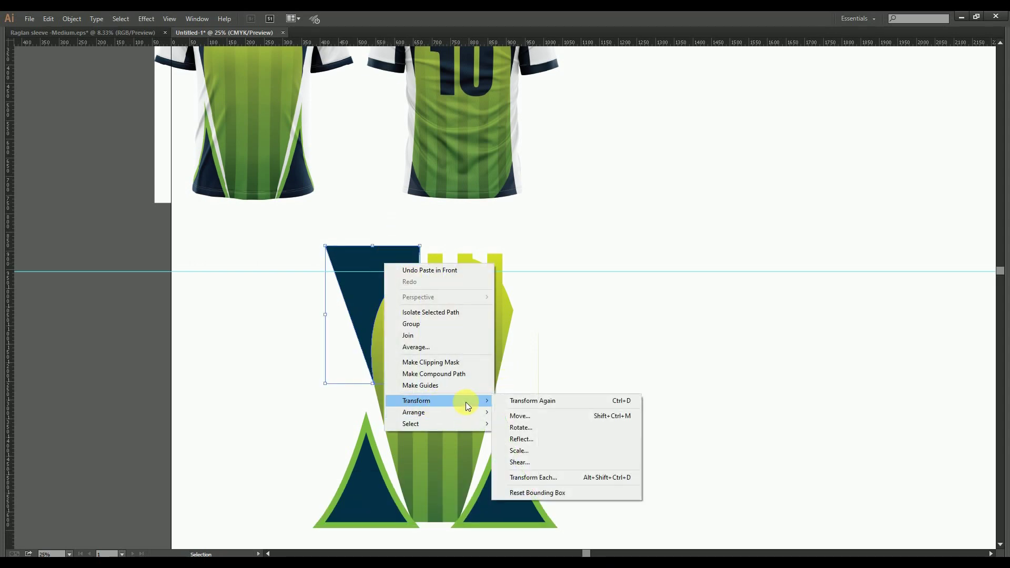
{"action": "left_click", "coordinate": [521, 438]}
{"action": "left_click", "coordinate": [513, 356]}
{"action": "left_click_drag", "start_coordinate": [421, 282], "coordinate": [555, 262]}
{"action": "key", "text": "z"}
{"action": "left_click_drag", "start_coordinate": [413, 221], "coordinate": [556, 304]}
{"action": "key", "text": "v"}
{"action": "left_click_drag", "start_coordinate": [660, 323], "coordinate": [418, 330]}
Bring the side panel group to the front, above both navy shoulder panels.
{"action": "key", "text": "z"}
{"action": "key", "text": "ctrl+minus"}
{"action": "key", "text": "ctrl+minus"}
{"action": "key", "text": "ctrl+minus"}
{"action": "key", "text": "ctrl+minus"}
{"action": "key", "text": "v"}
{"action": "left_click", "coordinate": [550, 450]}
{"action": "right_click", "coordinate": [552, 450]}
{"action": "mouse_move", "coordinate": [599, 537]}
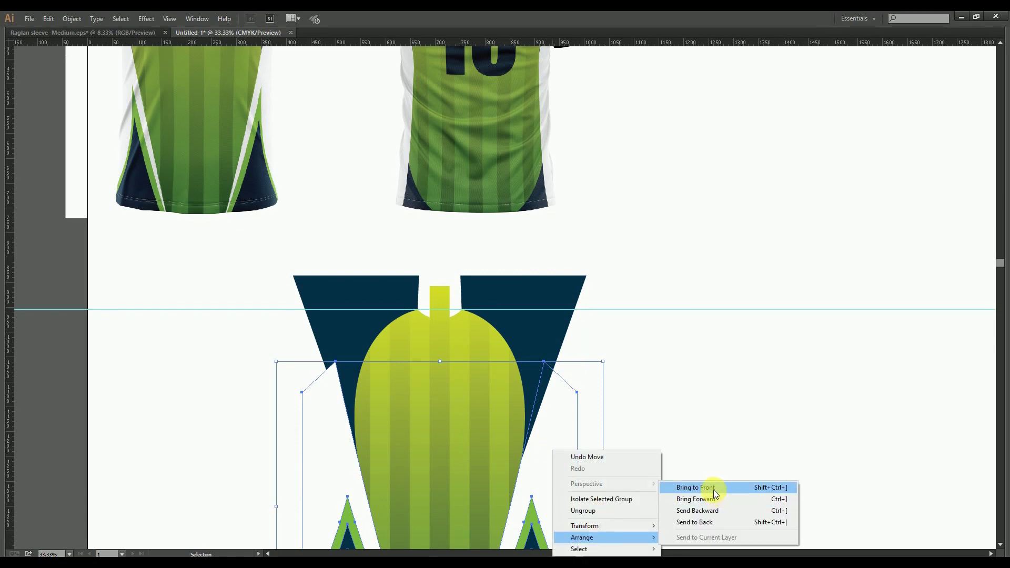
{"action": "left_click", "coordinate": [714, 489]}
Group the stripes, side panels and both navy shoulder panels into one design group.
{"action": "left_click", "coordinate": [655, 356]}
{"action": "key", "text": "ctrl+minus"}
{"action": "key", "text": "ctrl+minus"}
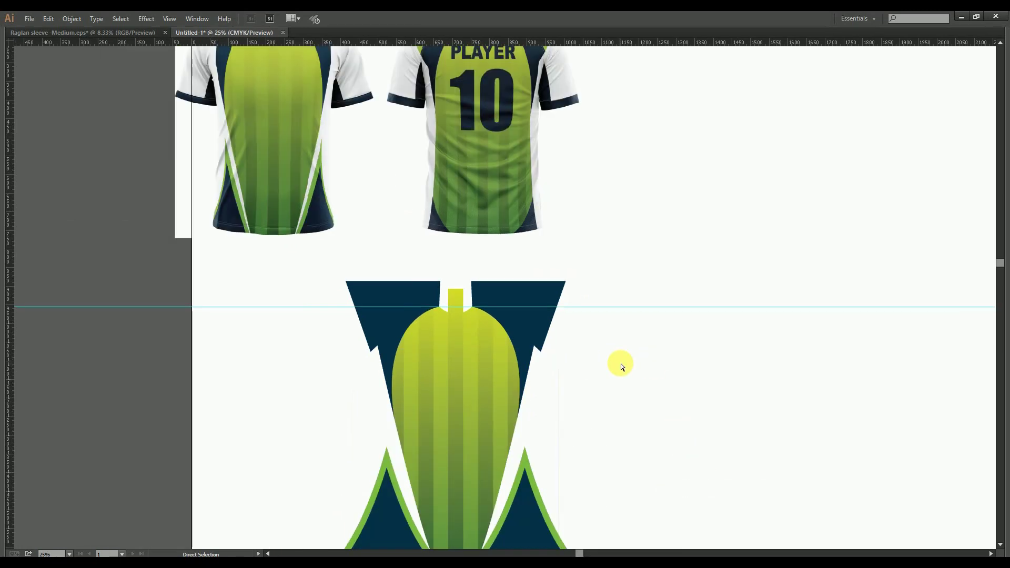
{"action": "left_click", "coordinate": [442, 364]}
{"action": "right_click", "coordinate": [340, 304]}
{"action": "left_click", "coordinate": [372, 353]}
{"action": "right_click", "coordinate": [383, 299]}
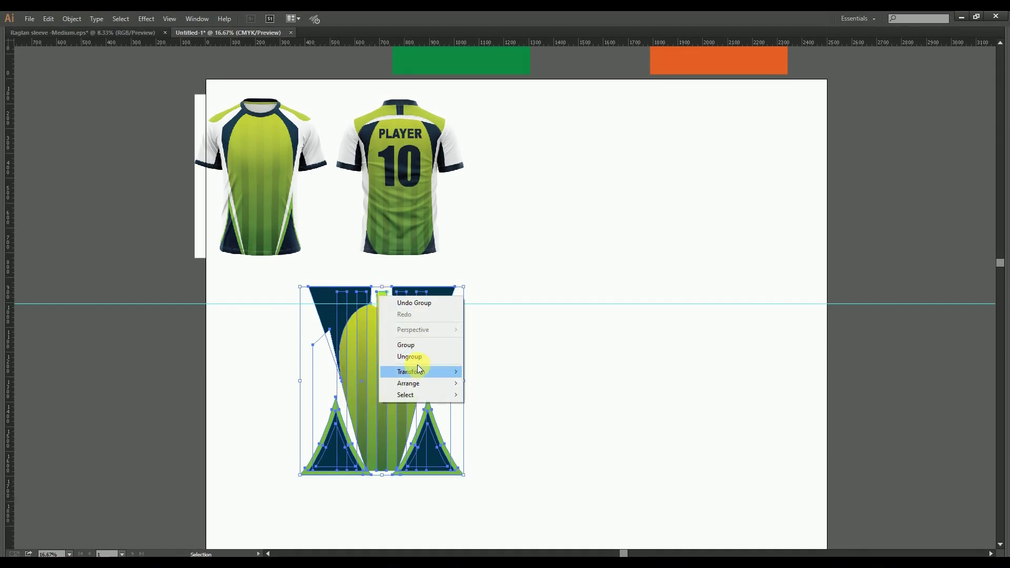
{"action": "left_click", "coordinate": [410, 345]}
{"action": "left_click", "coordinate": [498, 319]}
Copy the gradient front piece and paste the copy in place, in front of the stripes and panels.
{"action": "left_click_drag", "start_coordinate": [304, 239], "coordinate": [508, 355]}
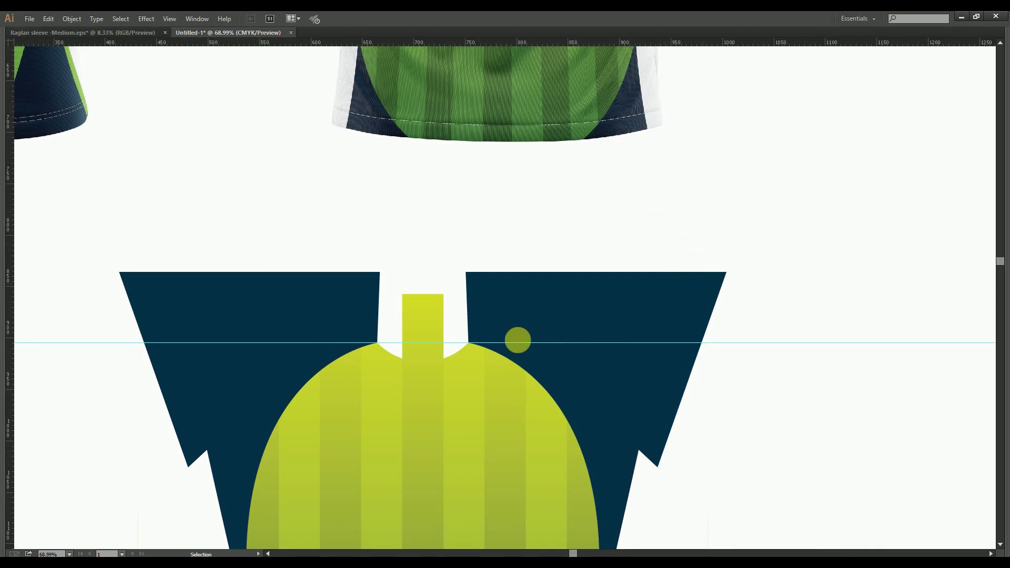
{"action": "left_click", "coordinate": [466, 371]}
{"action": "key", "text": "ctrl+c"}
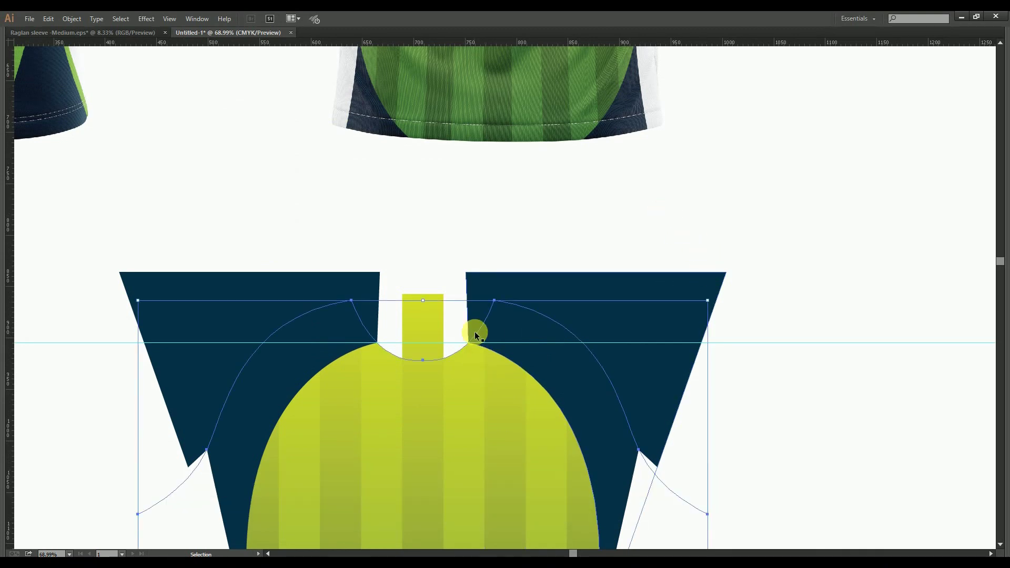
{"action": "key", "text": "a"}
{"action": "left_click", "coordinate": [494, 229]}
{"action": "key", "text": "ctrl+minus"}
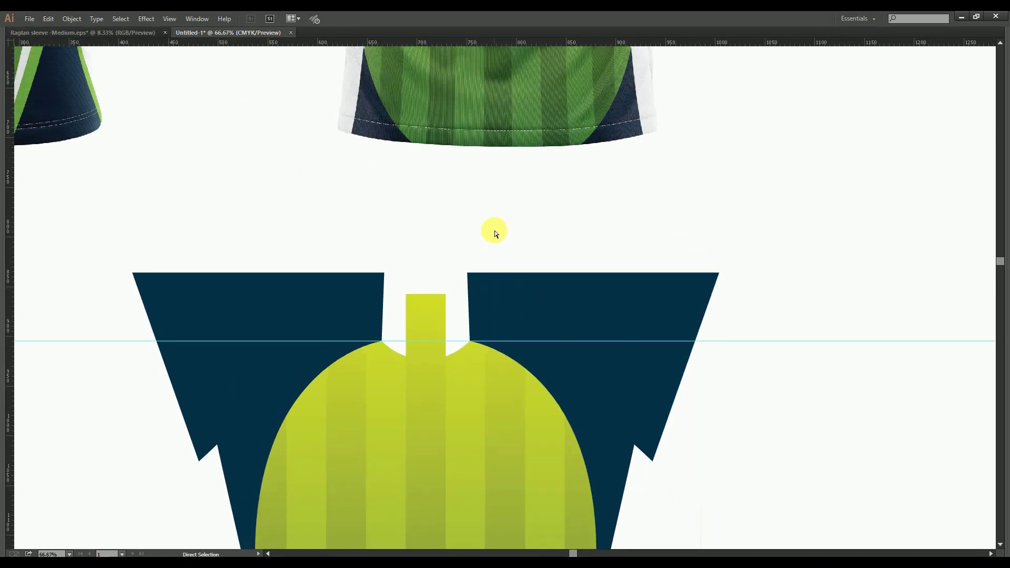
{"action": "key", "text": "ctrl+minus"}
{"action": "key", "text": "ctrl+minus"}
{"action": "key", "text": "ctrl+minus"}
{"action": "key", "text": "ctrl+minus"}
{"action": "key", "text": "ctrl+f"}
{"action": "key", "text": "v"}
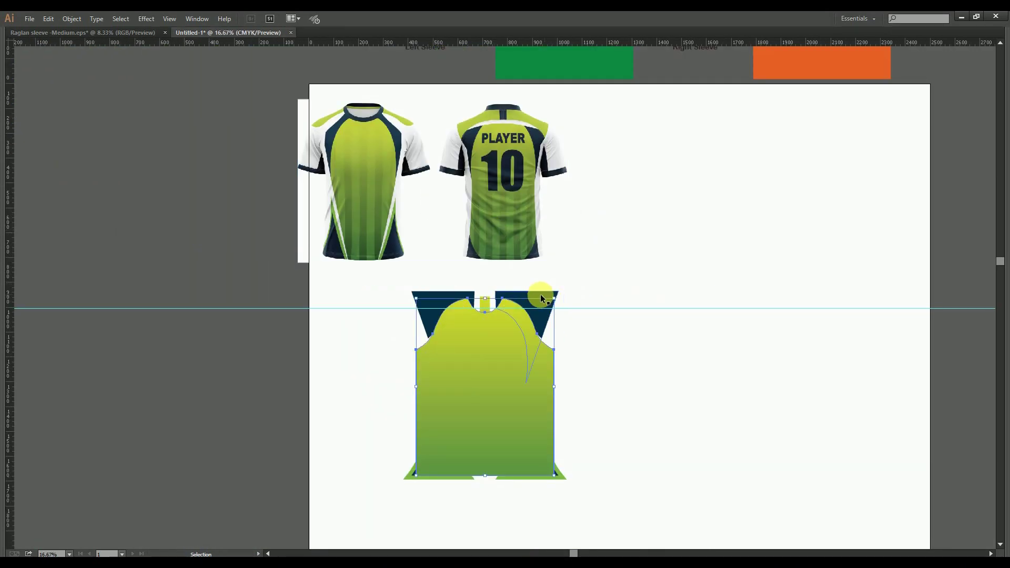
Clip the stripes and panels design group to the pasted front piece with a clipping mask.
{"action": "left_click", "coordinate": [535, 295], "text": "shift"}
{"action": "right_click", "coordinate": [493, 329]}
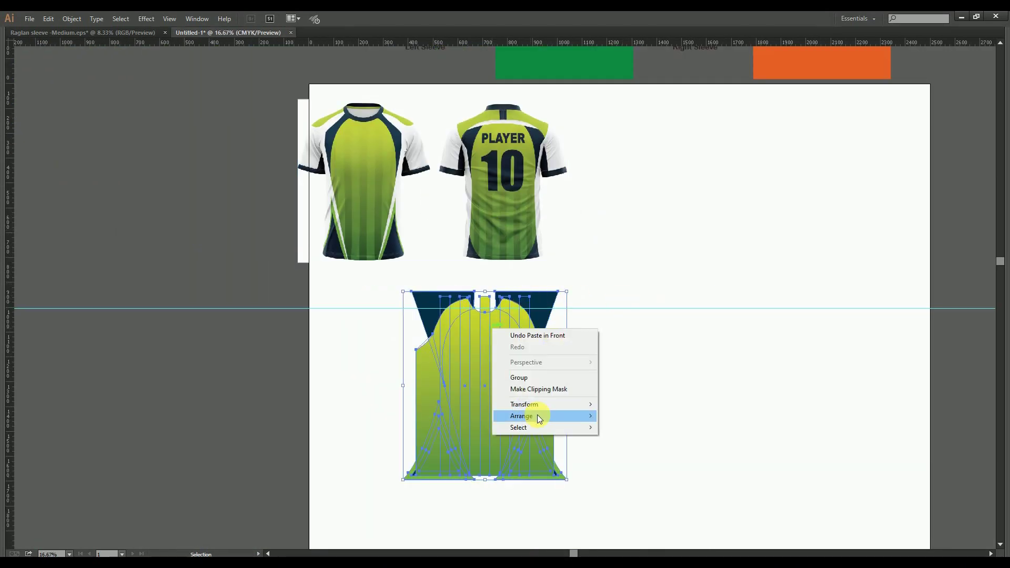
{"action": "left_click", "coordinate": [532, 389]}
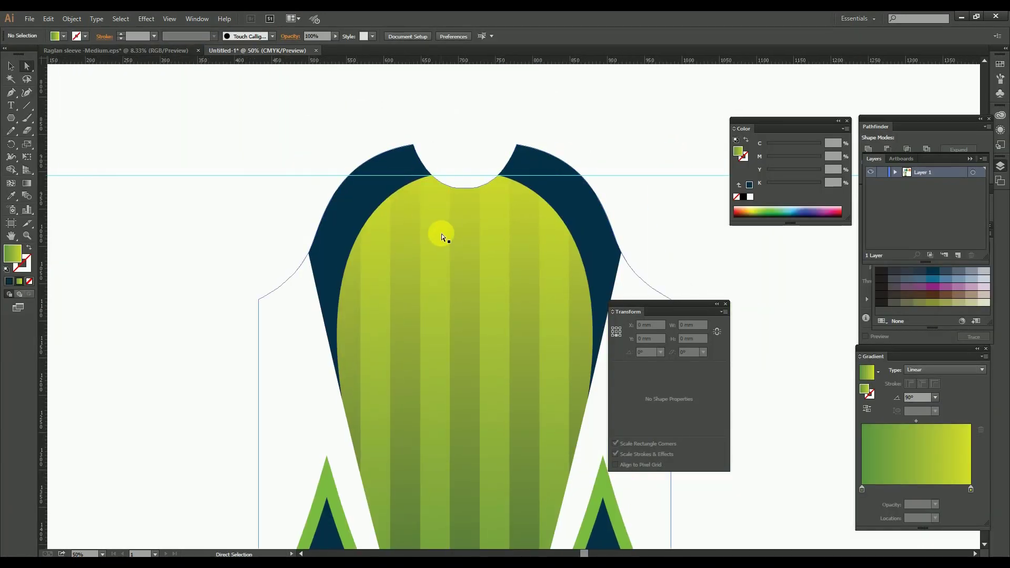
Copy the front piece's clipping outline and paste it in place with no fill and a 0.353 mm navy stroke.
{"action": "left_click", "coordinate": [439, 234]}
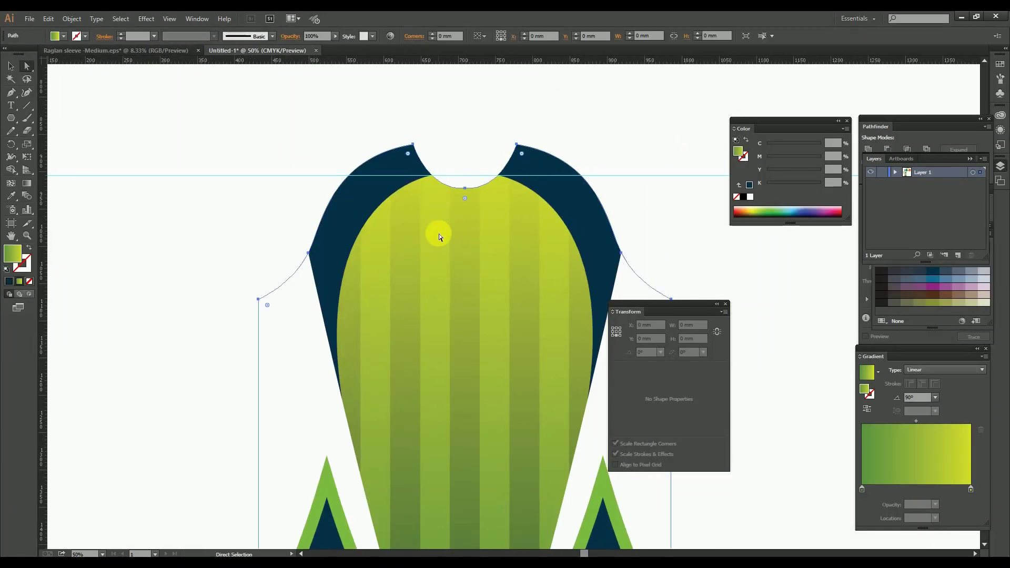
{"action": "key", "text": "ctrl+c"}
{"action": "left_click", "coordinate": [462, 118]}
{"action": "key", "text": "ctrl+f"}
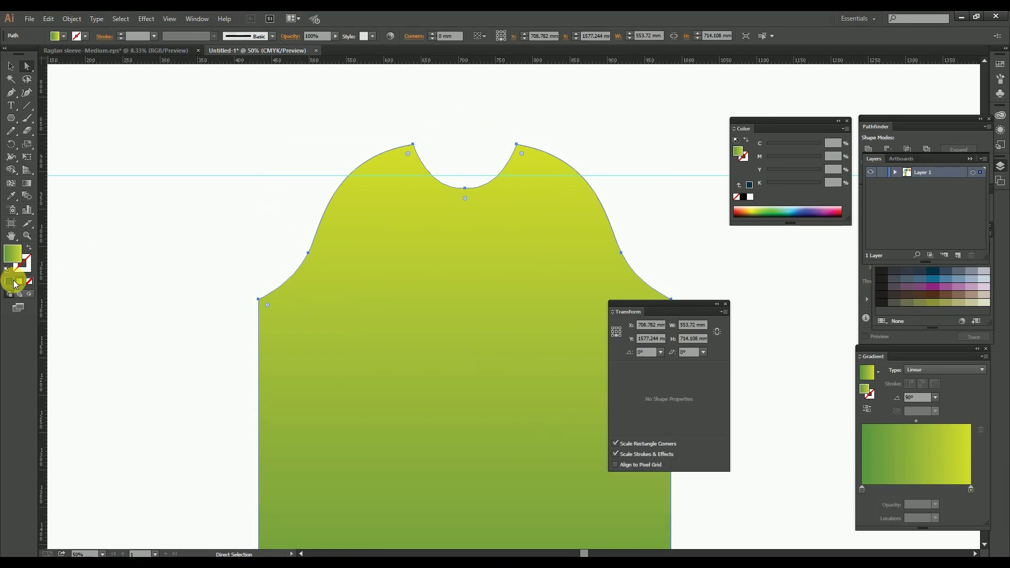
{"action": "left_click", "coordinate": [13, 283]}
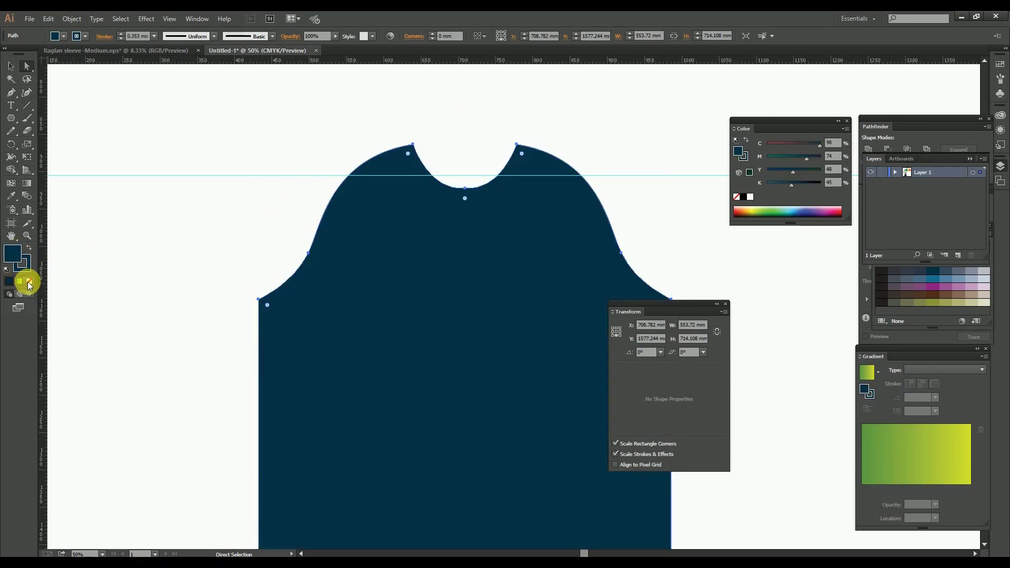
{"action": "left_click", "coordinate": [29, 281]}
{"action": "left_click", "coordinate": [281, 240]}
Duplicate the finished front piece horizontally into the empty area to the right of the orange back piece.
{"action": "key", "text": "z"}
{"action": "key", "text": "ctrl+minus"}
{"action": "key", "text": "ctrl+minus"}
{"action": "key", "text": "ctrl+minus"}
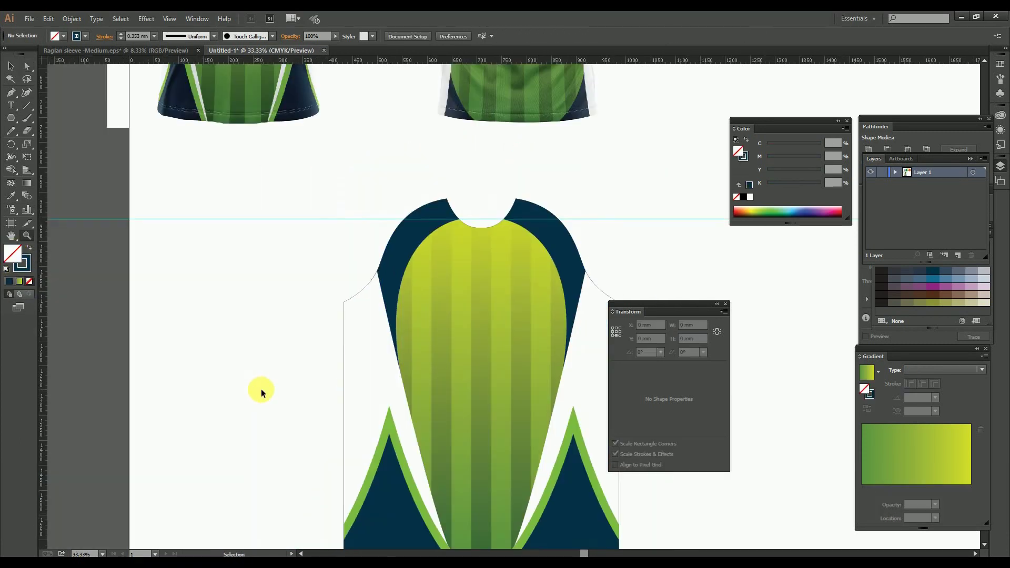
{"action": "key", "text": "Tab"}
{"action": "key", "text": "ctrl+minus"}
{"action": "key", "text": "ctrl+minus"}
{"action": "left_click_drag", "start_coordinate": [613, 125], "coordinate": [530, 194]}
{"action": "key", "text": "z"}
{"action": "left_click", "coordinate": [543, 298]}
{"action": "key", "text": "v"}
{"action": "left_click", "coordinate": [542, 297]}
{"action": "left_click", "coordinate": [154, 301]}
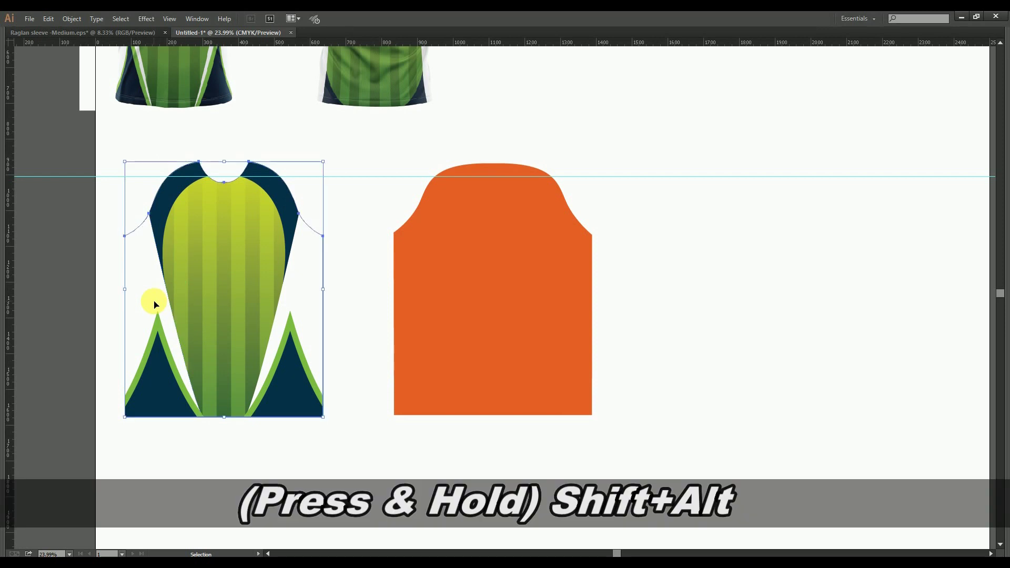
{"action": "left_click_drag", "start_coordinate": [147, 346], "coordinate": [658, 358]}
Ungroup the duplicated front piece and move its clipped design onto the orange back piece.
{"action": "right_click", "coordinate": [682, 307]}
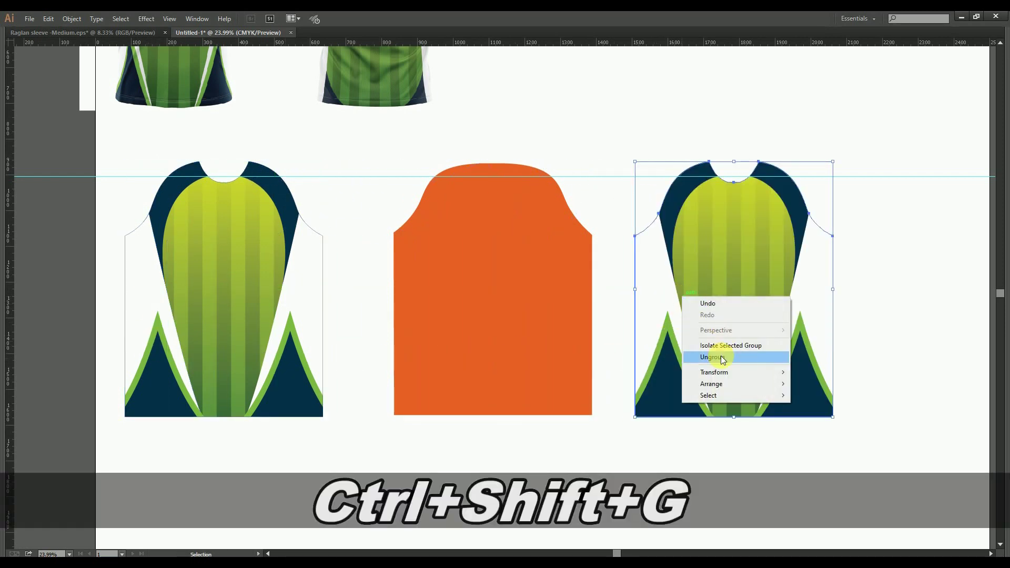
{"action": "left_click", "coordinate": [696, 354]}
{"action": "key", "text": "ctrl+shift+a"}
{"action": "left_click_drag", "start_coordinate": [682, 179], "coordinate": [431, 210]}
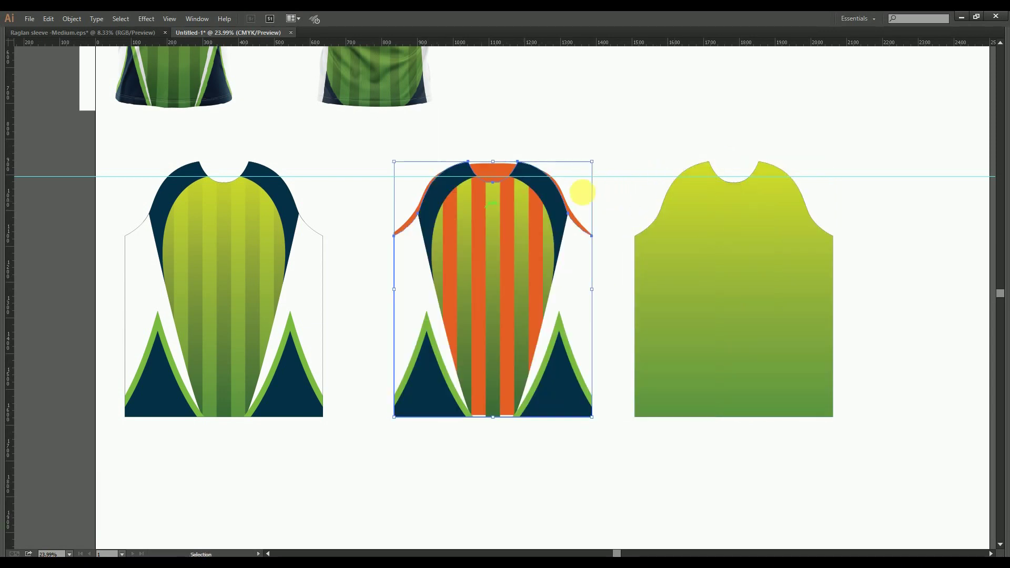
Align the clipped design with the orange back piece along their bottom edges.
{"action": "left_click", "coordinate": [594, 179]}
{"action": "key", "text": "Tab"}
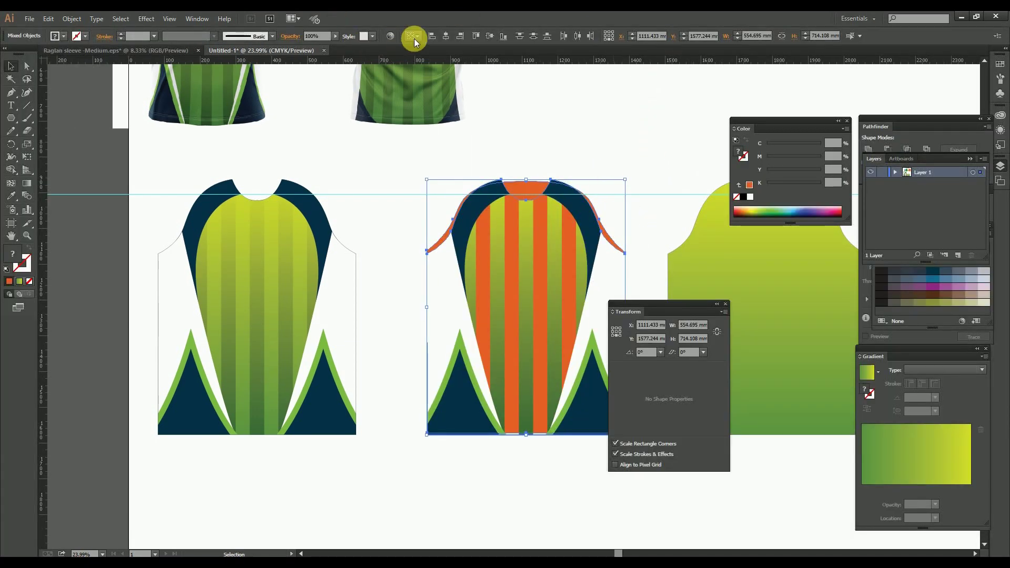
{"action": "left_click", "coordinate": [500, 37]}
{"action": "left_click_drag", "start_coordinate": [573, 141], "coordinate": [459, 130]}
{"action": "left_click", "coordinate": [529, 107]}
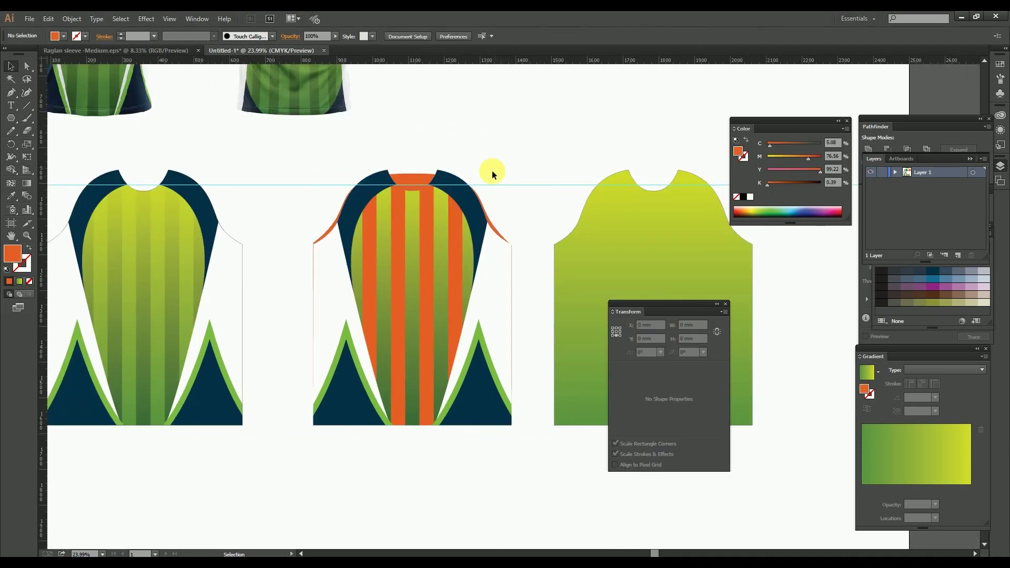
Fill the orange back piece with the green gradient sampled from the leftover front piece beside it.
{"action": "left_click", "coordinate": [409, 180]}
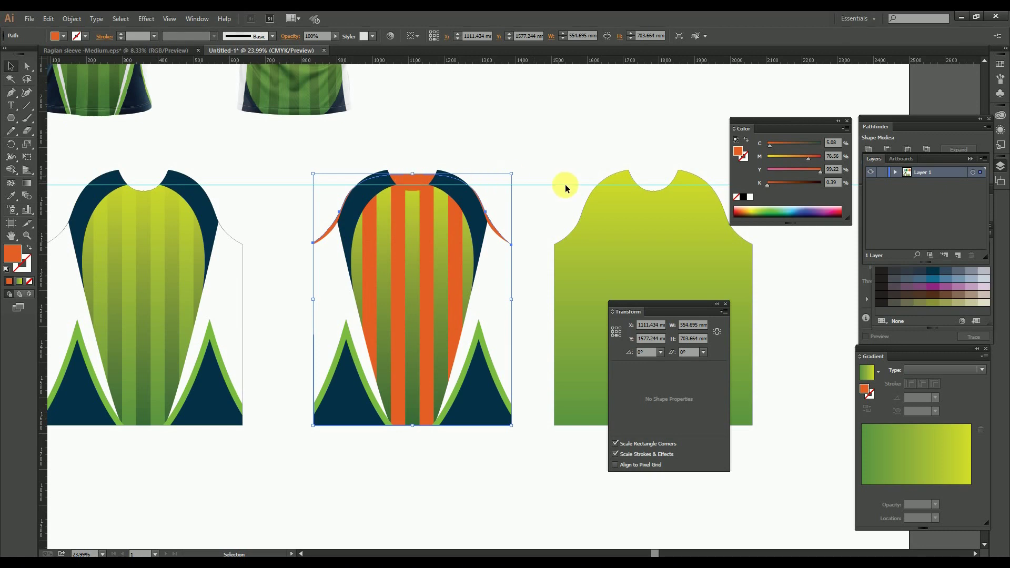
{"action": "left_click", "coordinate": [12, 196]}
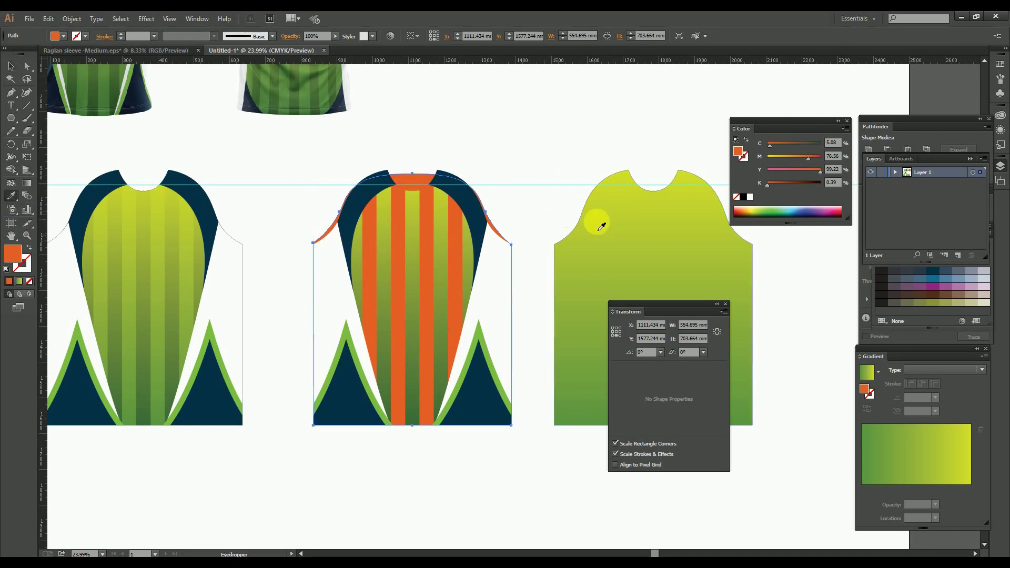
{"action": "left_click", "coordinate": [640, 231]}
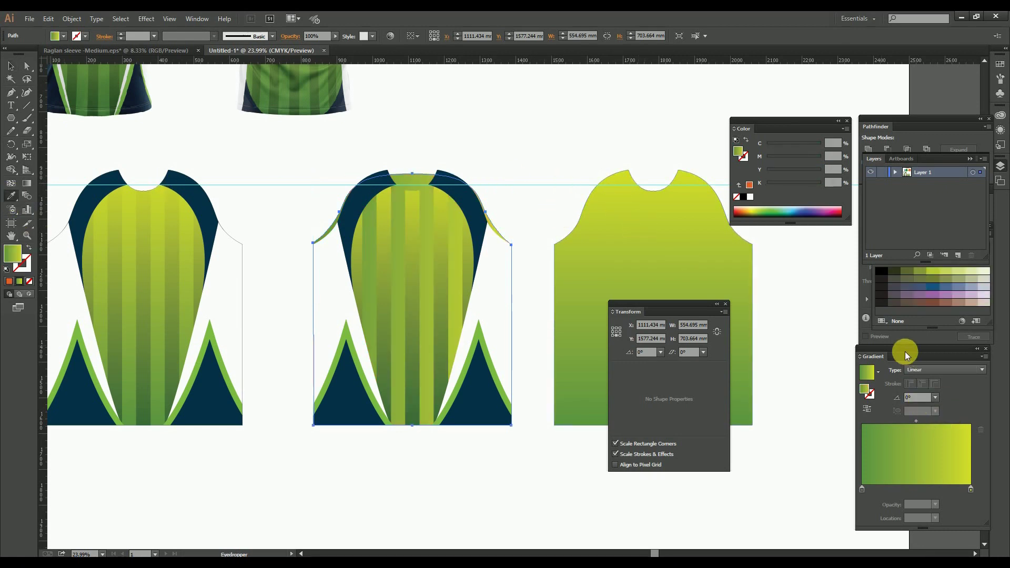
Set the back piece's linear gradient angle to 90 degrees.
{"action": "left_click_drag", "start_coordinate": [882, 349], "coordinate": [544, 173]}
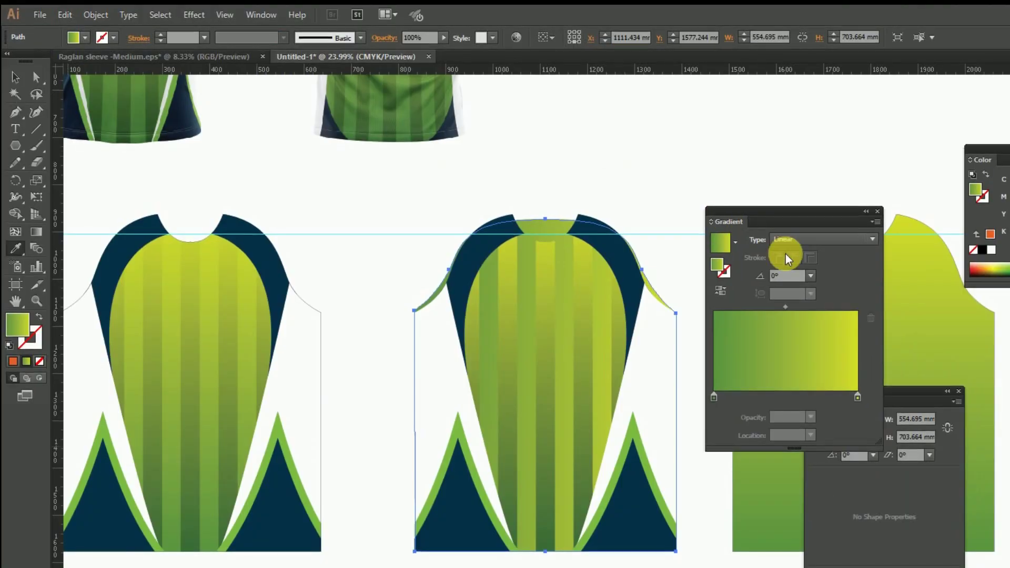
{"action": "left_click_drag", "start_coordinate": [784, 278], "coordinate": [726, 275]}
{"action": "type", "text": "90"}
{"action": "key", "text": "Return"}
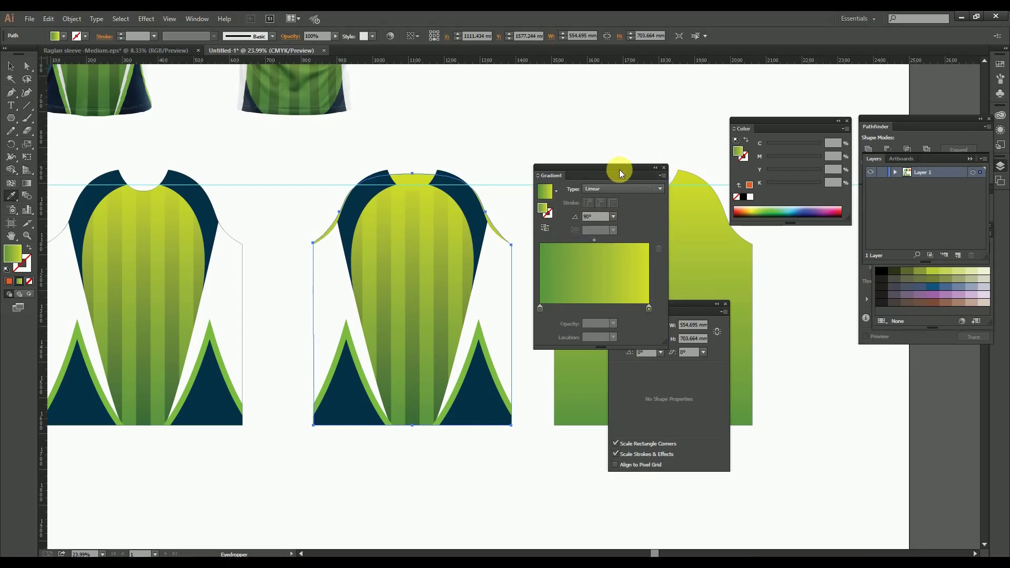
{"action": "left_click_drag", "start_coordinate": [620, 170], "coordinate": [931, 350]}
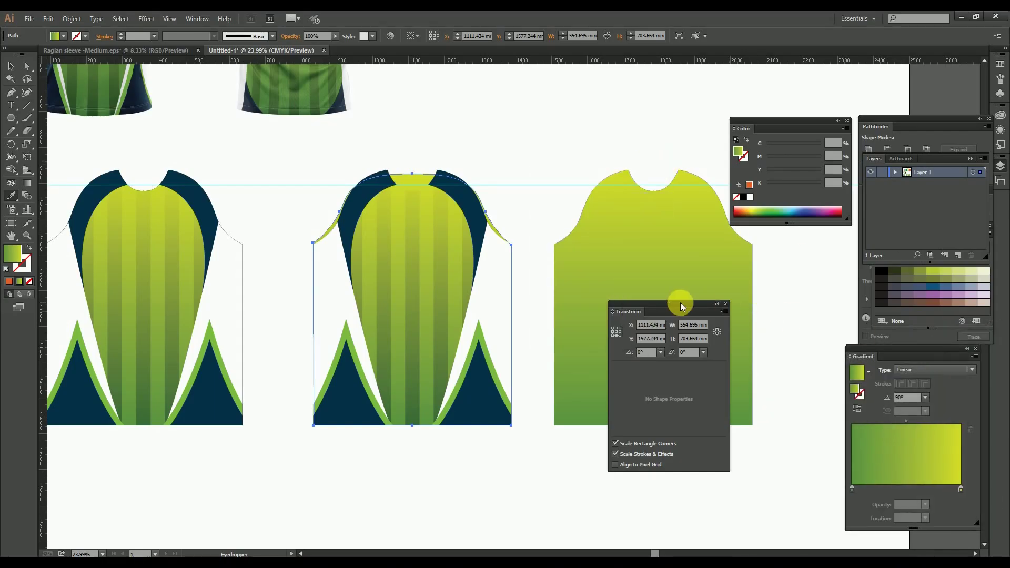
Delete the leftover gradient front piece and its outline to the right of the back piece.
{"action": "left_click_drag", "start_coordinate": [680, 301], "coordinate": [784, 259]}
{"action": "left_click", "coordinate": [11, 66]}
{"action": "left_click", "coordinate": [601, 253]}
{"action": "key", "text": "Delete"}
{"action": "left_click_drag", "start_coordinate": [599, 249], "coordinate": [656, 147]}
{"action": "key", "text": "Delete"}
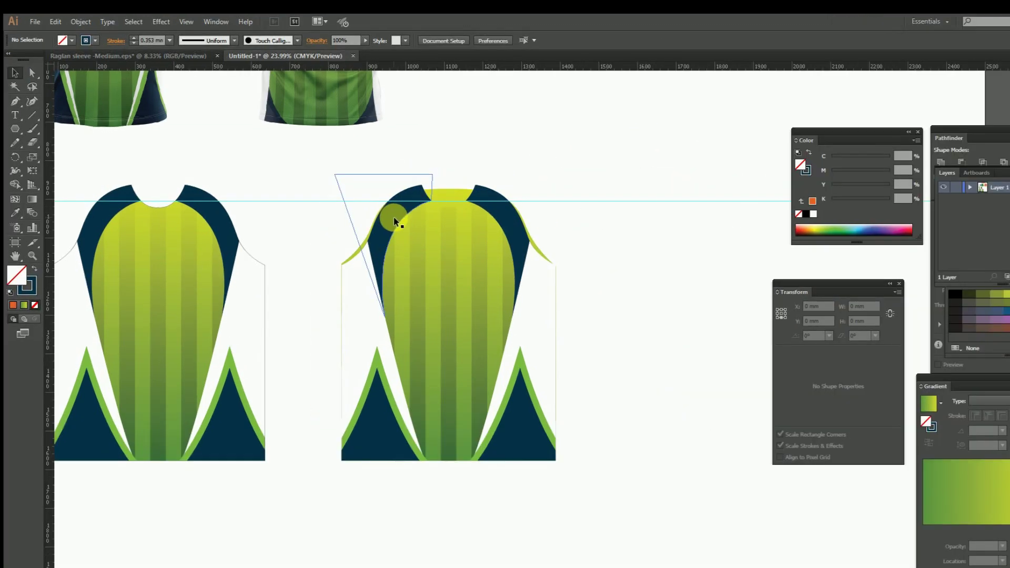
Release the clipping mask on the design over the back piece.
{"action": "left_click", "coordinate": [360, 200]}
{"action": "right_click", "coordinate": [360, 199]}
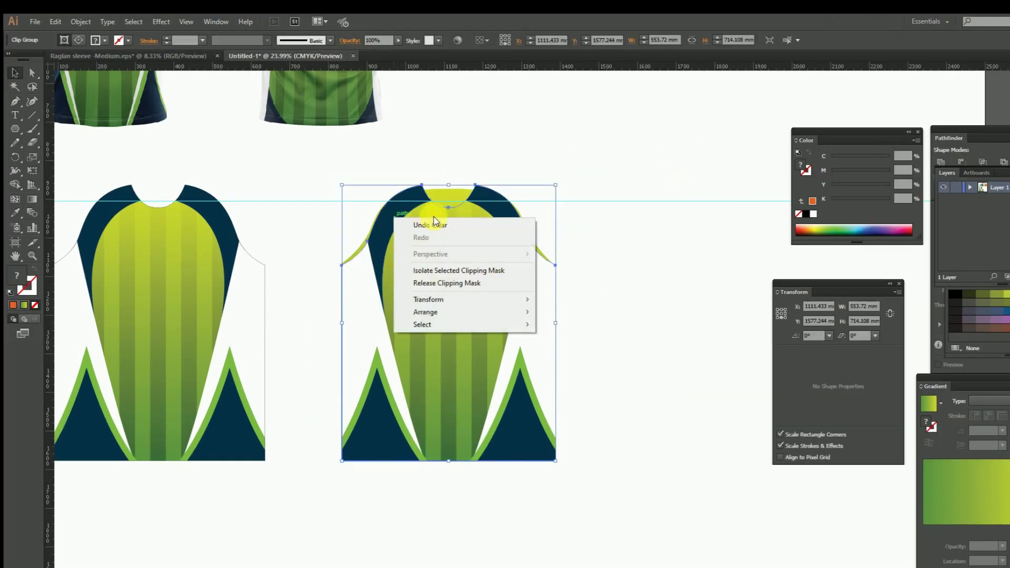
{"action": "left_click", "coordinate": [445, 282]}
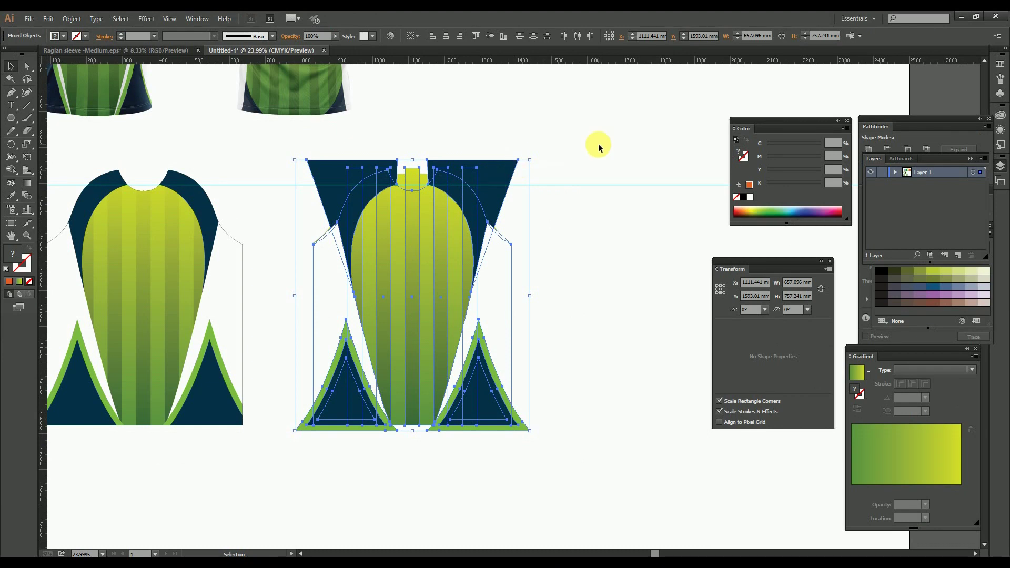
Ungroup the back piece's released design and delete its right navy shoulder panel and right side panels.
{"action": "right_click", "coordinate": [497, 194]}
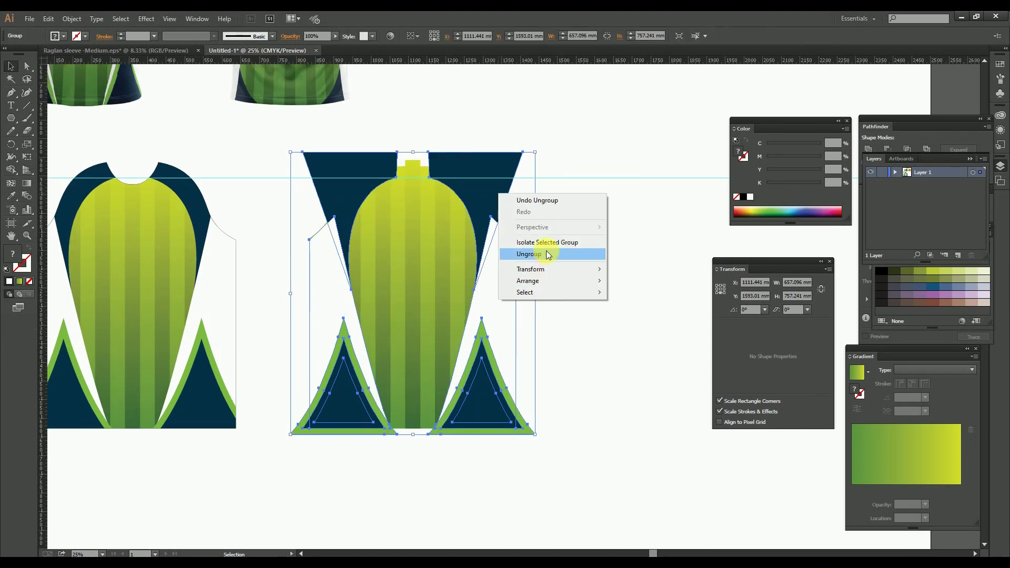
{"action": "left_click", "coordinate": [548, 253]}
{"action": "left_click", "coordinate": [573, 240]}
{"action": "left_click", "coordinate": [489, 198]}
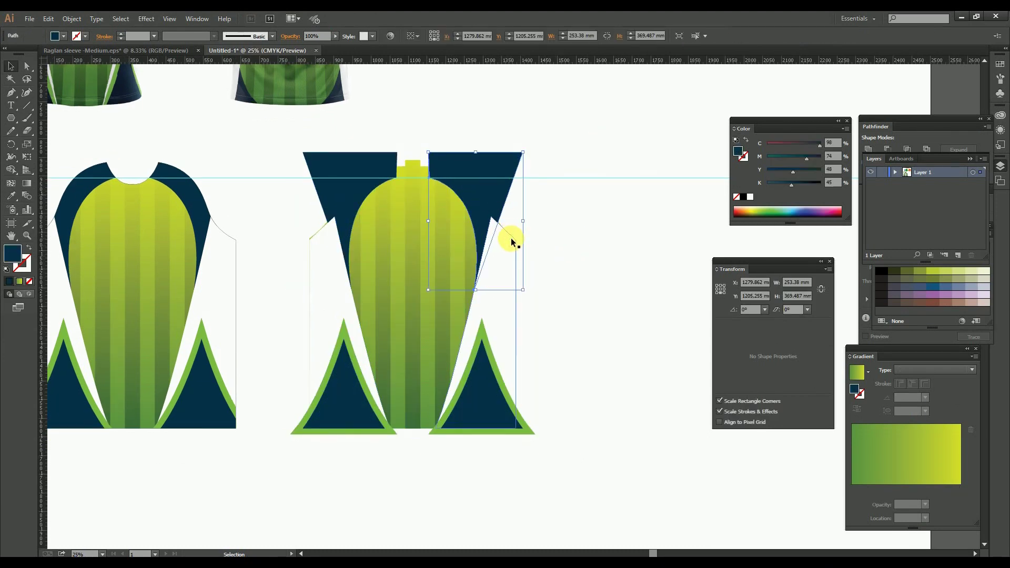
{"action": "key", "text": "BackSpace"}
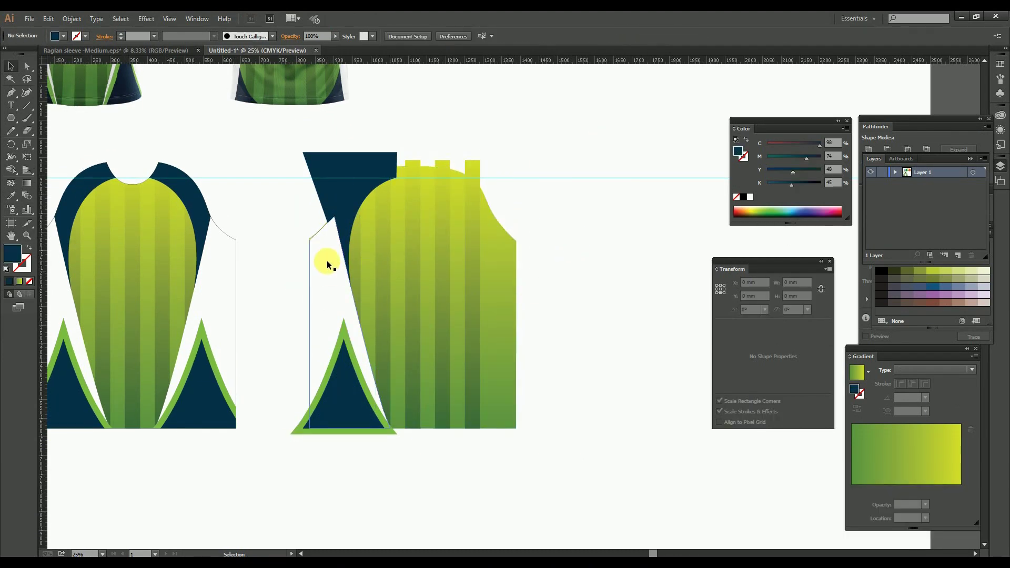
Adjust the outer top anchor point of the back's left white side panel to cover the green sliver along the armhole.
{"action": "scroll", "coordinate": [316, 169], "scroll_direction": "down", "scroll_amount": 1}
{"action": "left_click_drag", "start_coordinate": [276, 162], "coordinate": [421, 282]}
{"action": "left_click_drag", "start_coordinate": [429, 304], "coordinate": [495, 387]}
{"action": "key", "text": "a"}
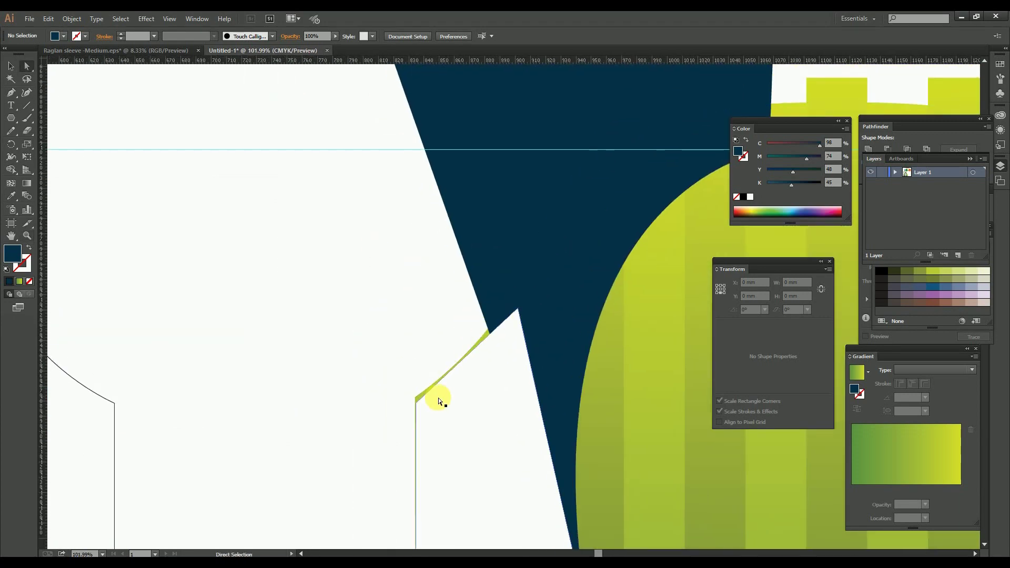
{"action": "left_click", "coordinate": [418, 402]}
{"action": "scroll", "coordinate": [532, 299], "scroll_direction": "down", "scroll_amount": 5}
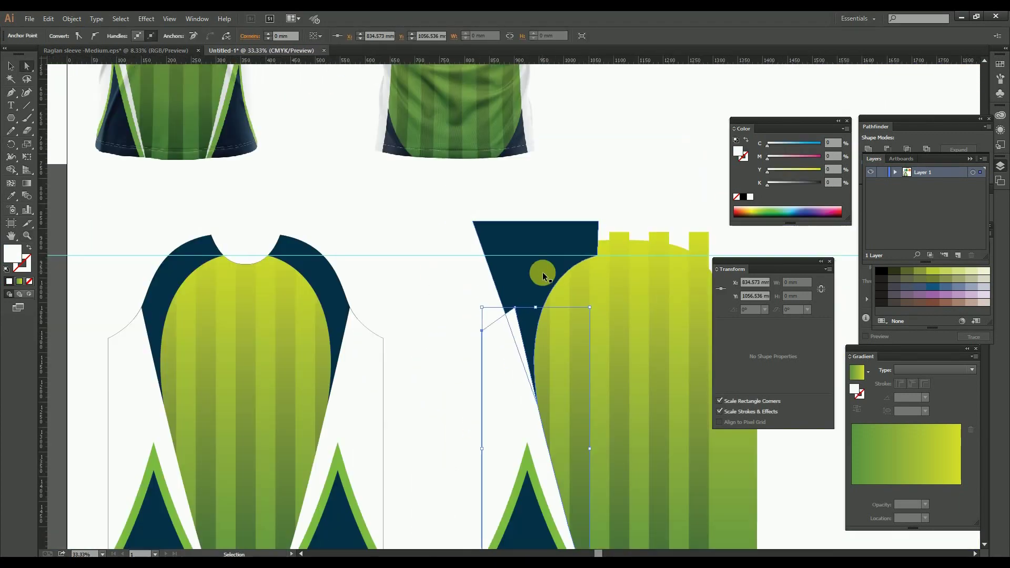
{"action": "left_click", "coordinate": [570, 214]}
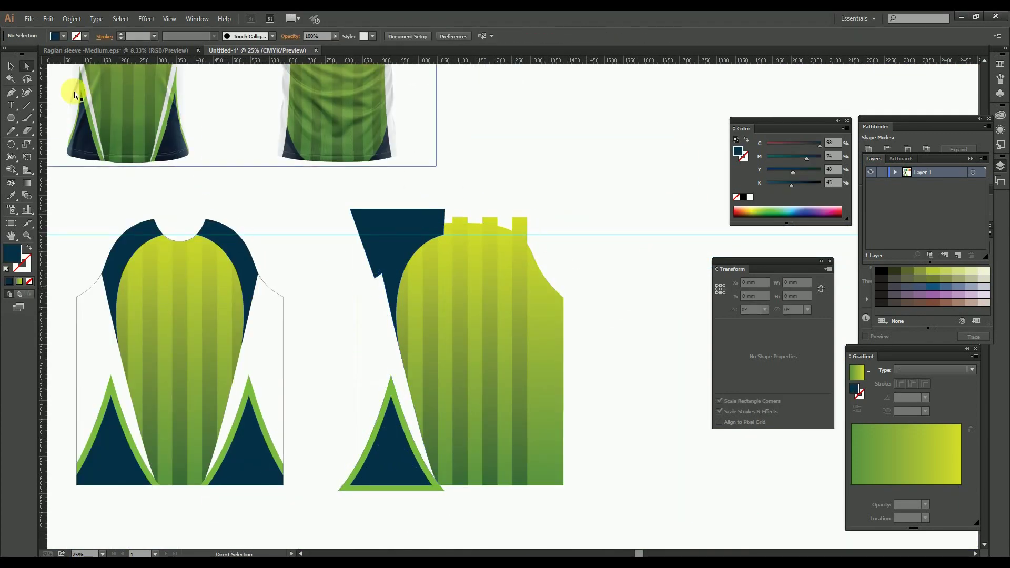
Delete the green border shape behind the navy triangle on the back piece's left side.
{"action": "left_click", "coordinate": [395, 389]}
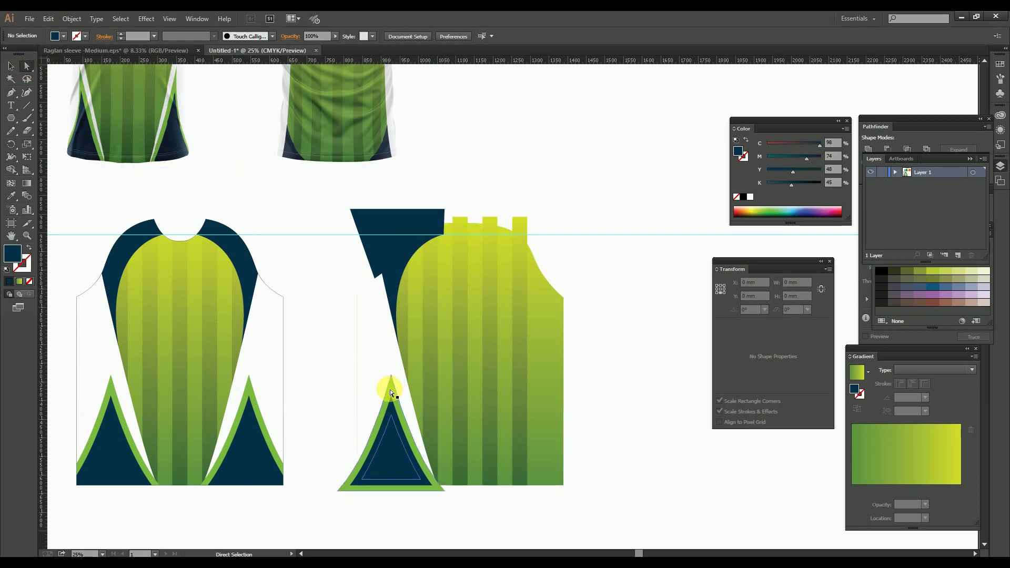
{"action": "key", "text": "BackSpace"}
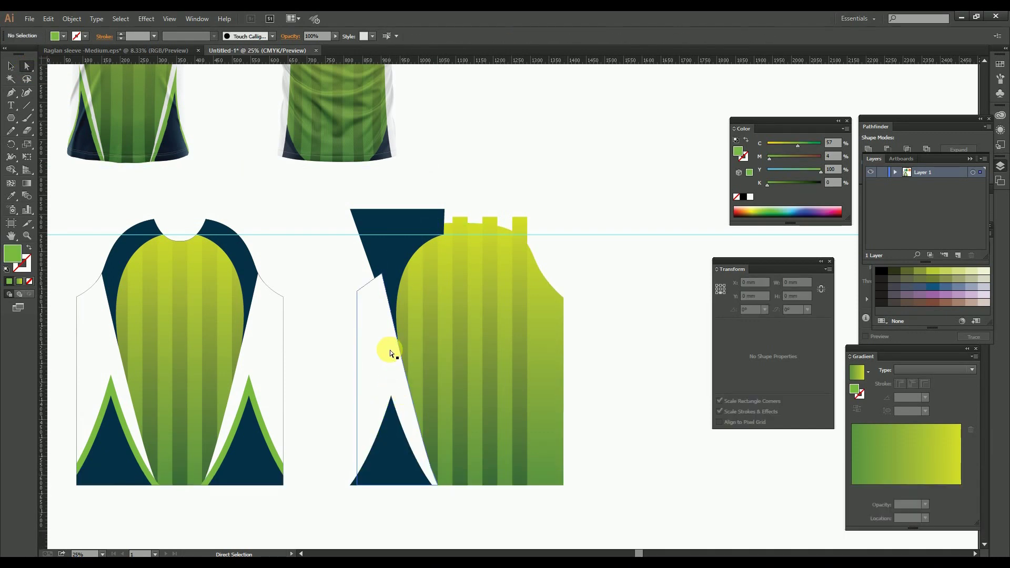
Add an anchor point partway down the left white side panel's inner edge and delete its bottom inner corner point.
{"action": "left_click", "coordinate": [390, 353]}
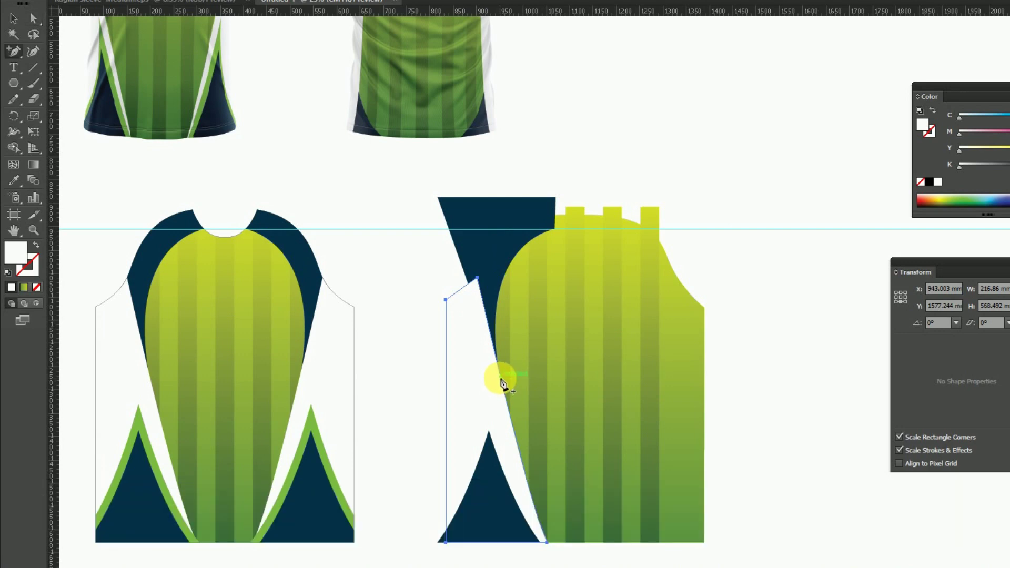
{"action": "left_click", "coordinate": [500, 378]}
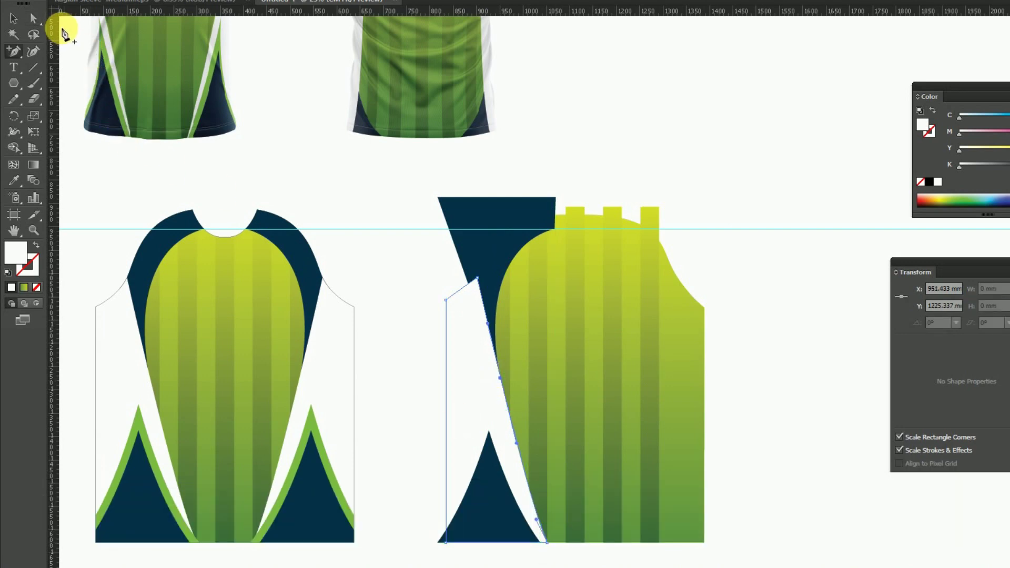
{"action": "left_click", "coordinate": [40, 18]}
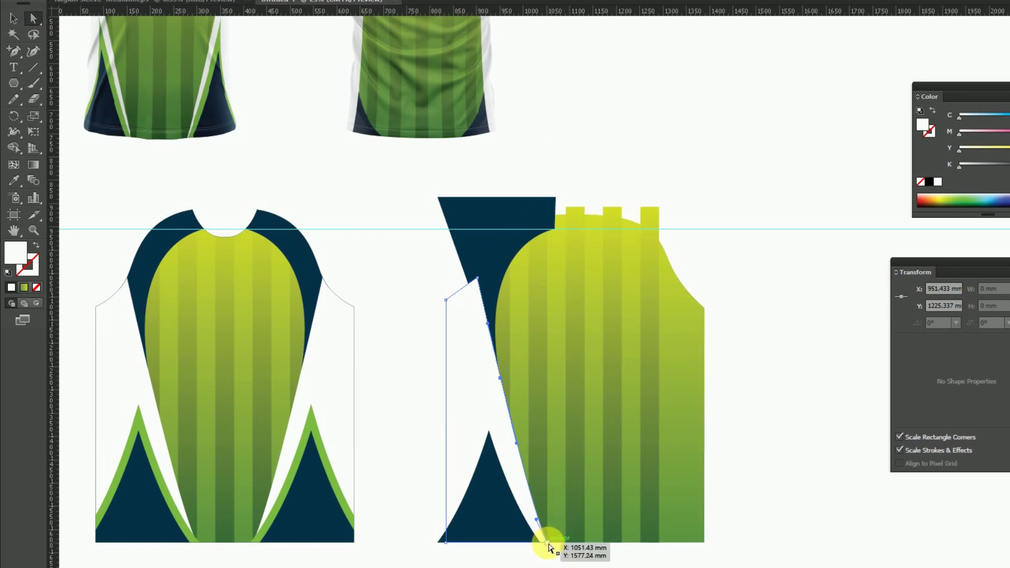
{"action": "key", "text": "BackSpace"}
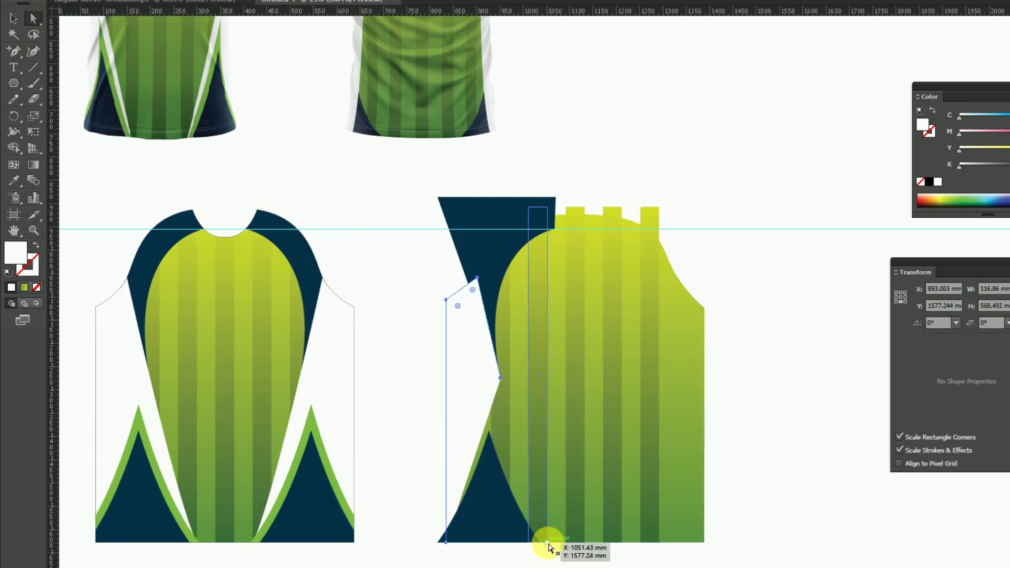
Redraw the left white side panel's lower inner edge from its angled point to a new bottom point and close the path with the Pen tool.
{"action": "left_click", "coordinate": [499, 377]}
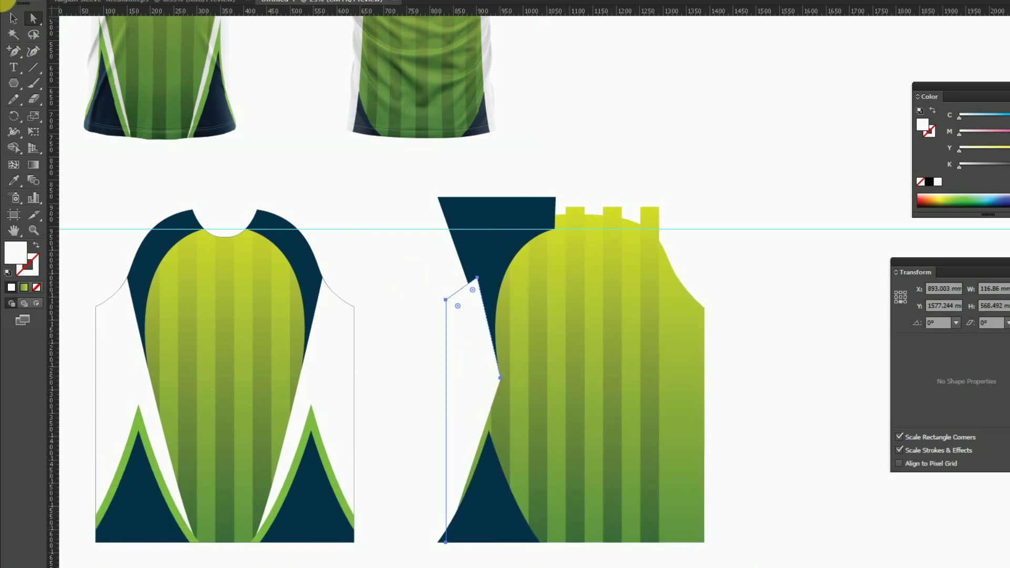
{"action": "left_click_drag", "start_coordinate": [13, 52], "coordinate": [67, 46]}
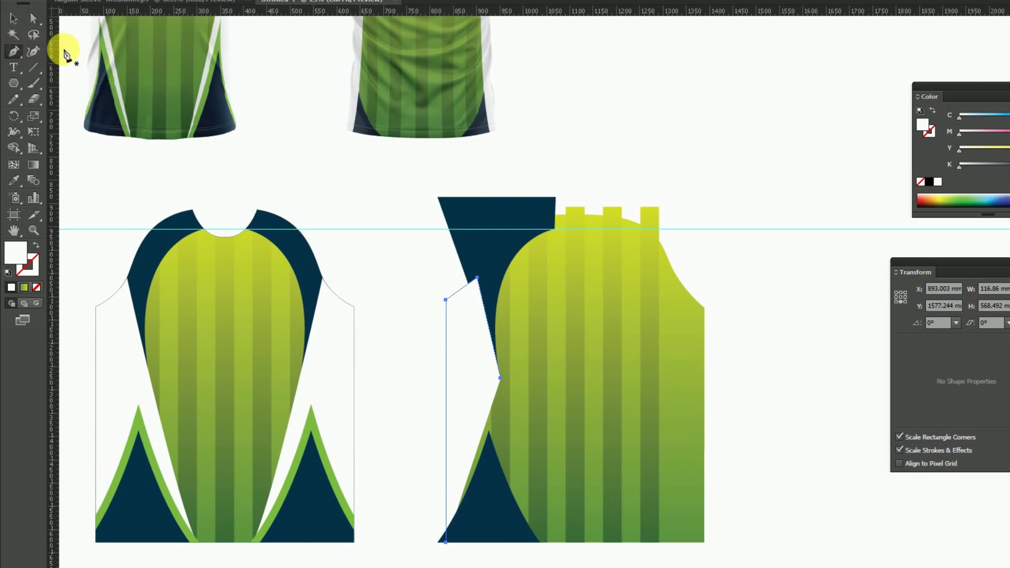
{"action": "left_click", "coordinate": [500, 378]}
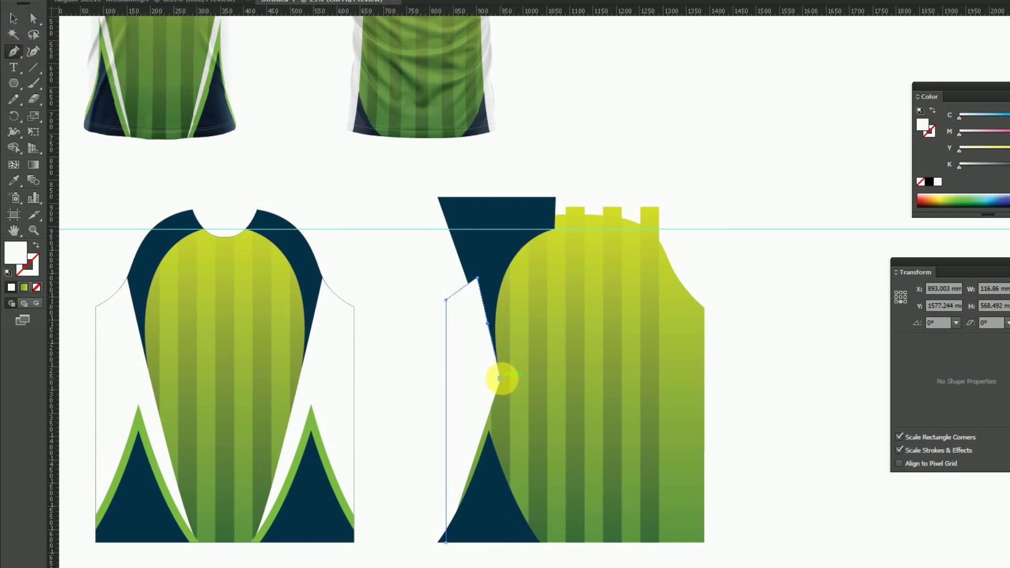
{"action": "left_click", "coordinate": [446, 542]}
{"action": "left_click_drag", "start_coordinate": [448, 547], "coordinate": [463, 550]}
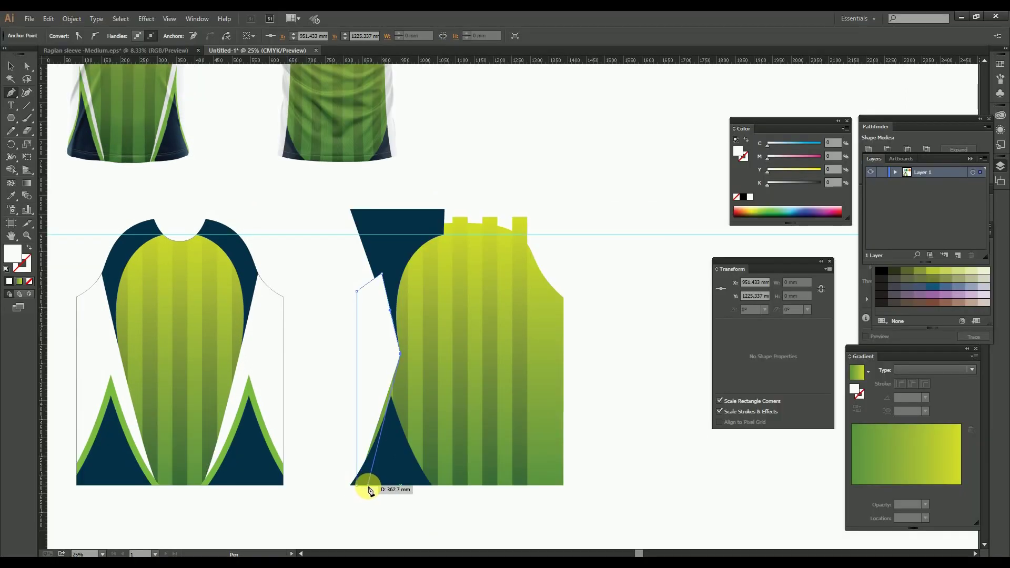
{"action": "left_click_drag", "start_coordinate": [372, 489], "coordinate": [356, 482]}
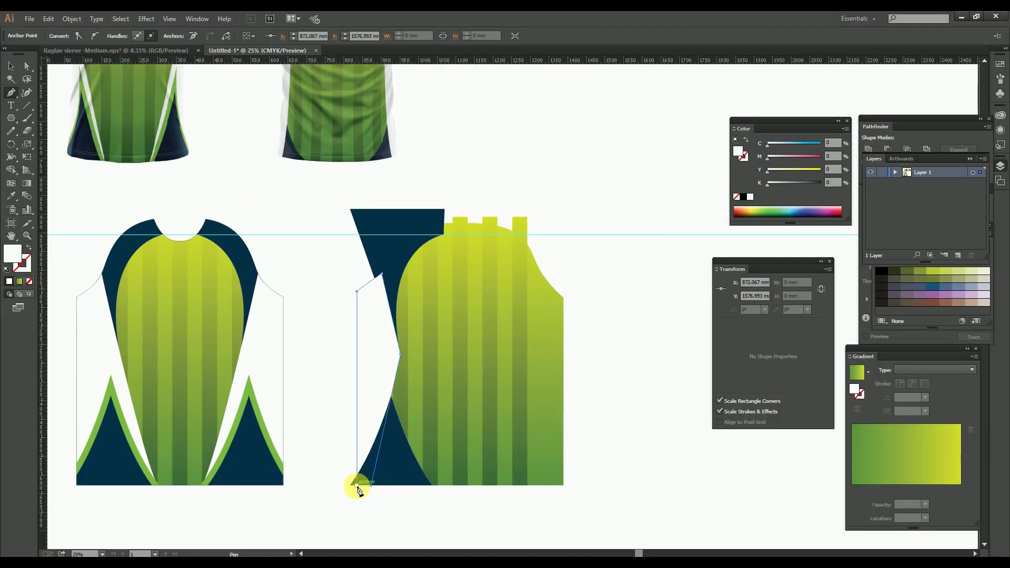
Ungroup the back piece's design so its side panel, triangle and stripes can be edited separately.
{"action": "left_click", "coordinate": [368, 346], "text": "ctrl"}
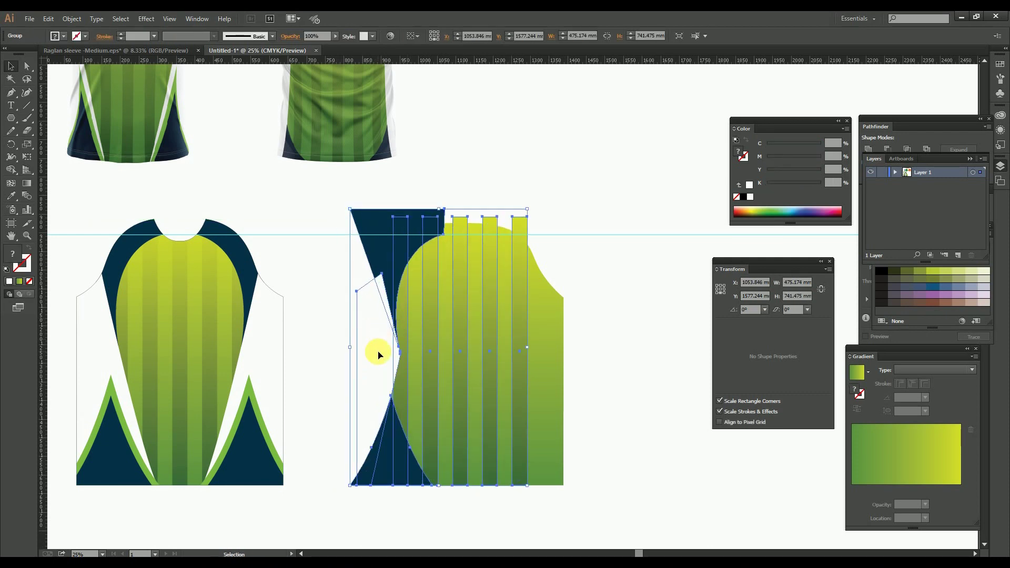
{"action": "right_click", "coordinate": [378, 351]}
{"action": "left_click", "coordinate": [413, 413]}
{"action": "left_click", "coordinate": [612, 344]}
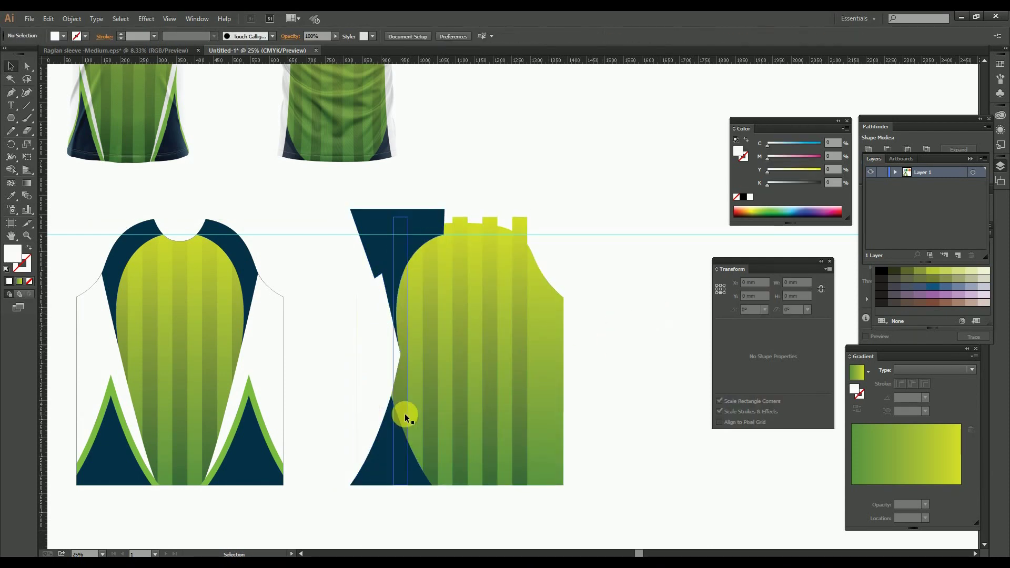
{"action": "left_click", "coordinate": [387, 432]}
{"action": "right_click", "coordinate": [383, 406]}
{"action": "left_click", "coordinate": [414, 470]}
{"action": "left_click", "coordinate": [556, 404]}
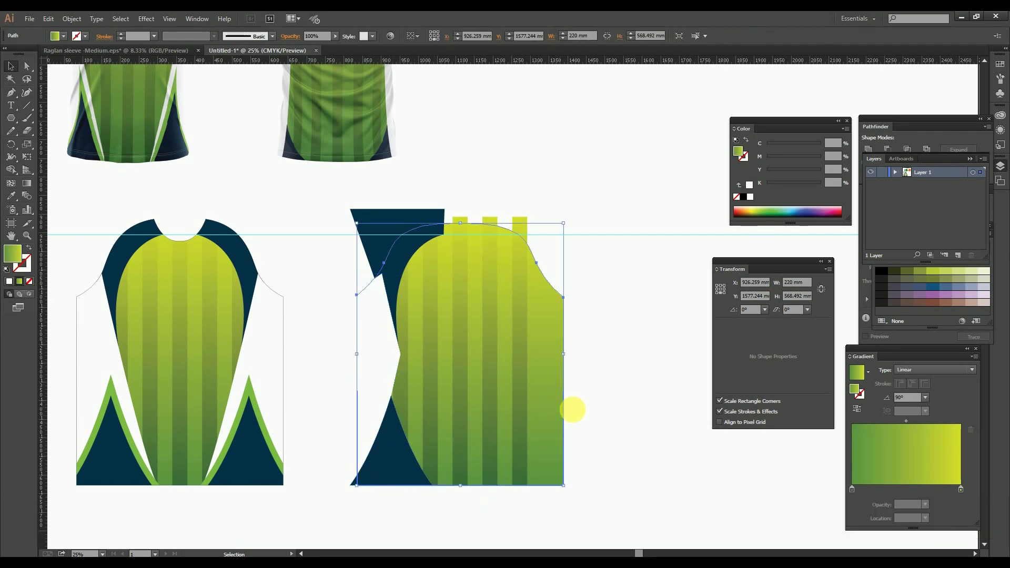
Set the height of the navy triangle at the back piece's lower left to 200 mm.
{"action": "left_click", "coordinate": [401, 445]}
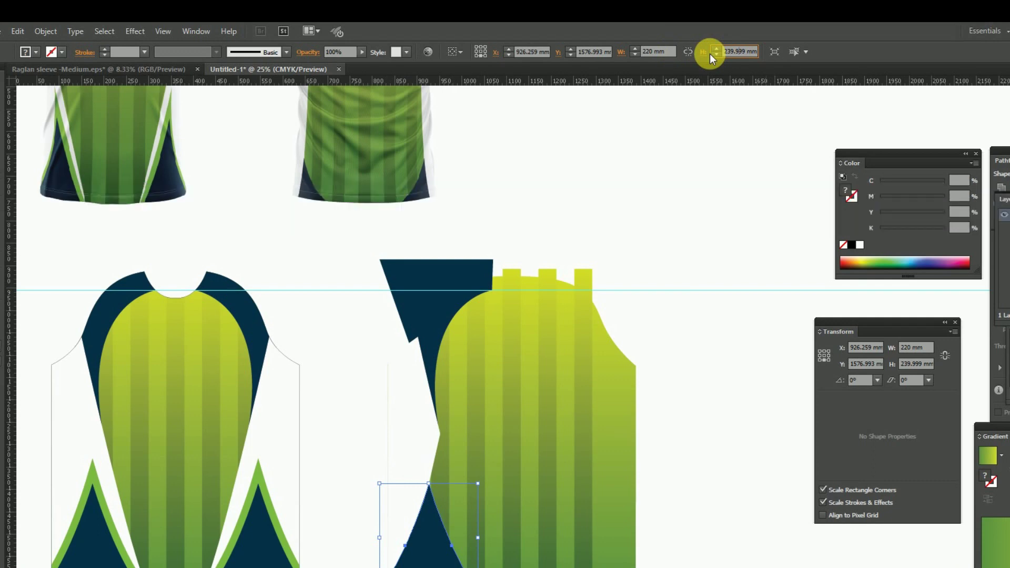
{"action": "type", "text": "200"}
{"action": "key", "text": "Return"}
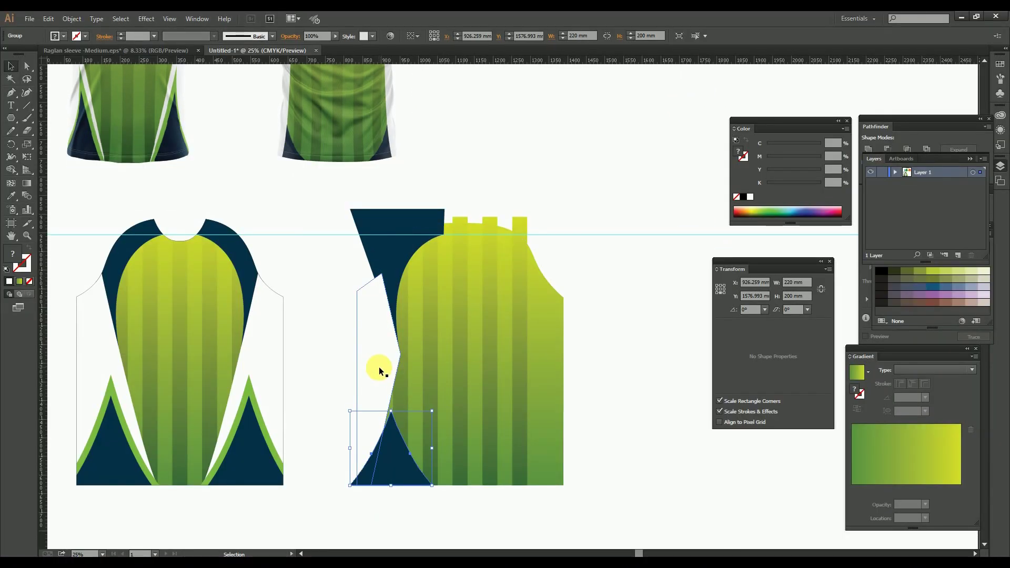
Bring the back's left white side panel in front of all other shapes.
{"action": "left_click", "coordinate": [378, 367]}
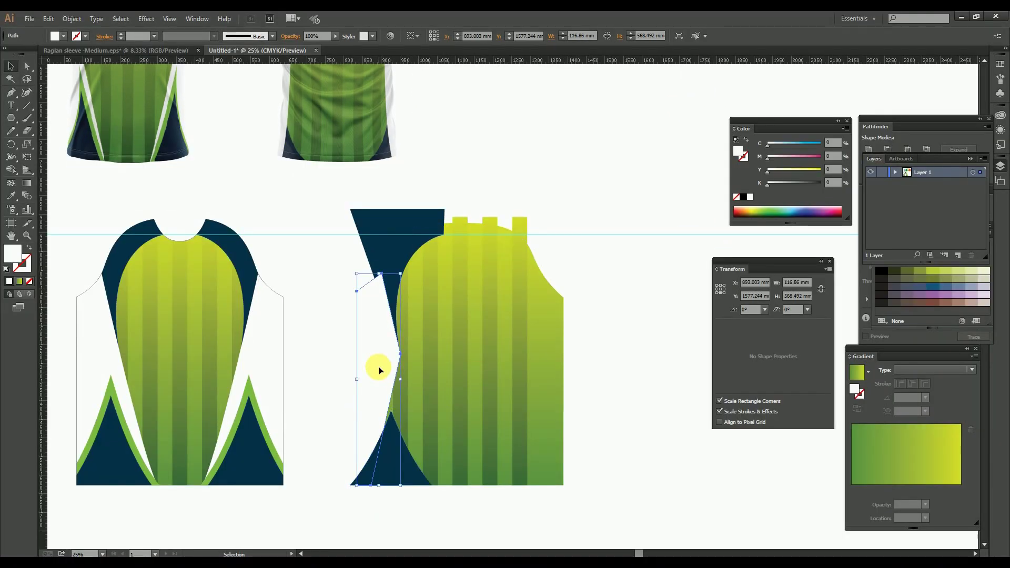
{"action": "right_click", "coordinate": [377, 367]}
{"action": "mouse_move", "coordinate": [421, 518]}
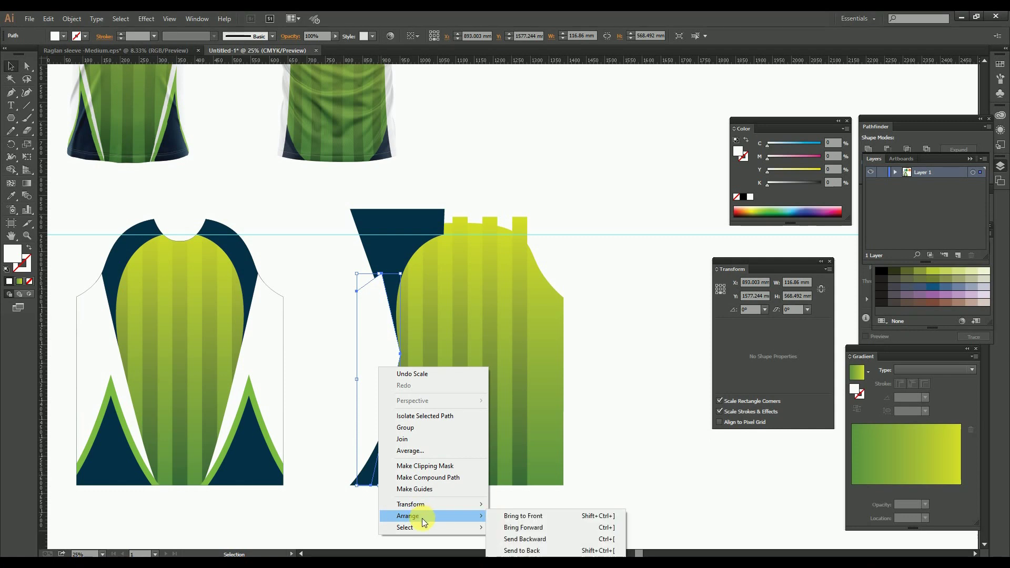
{"action": "left_click", "coordinate": [523, 515]}
{"action": "left_click", "coordinate": [610, 354]}
Shift the navy triangle sideways until its tip meets the white side panel's slanted inner edge.
{"action": "left_click", "coordinate": [399, 465]}
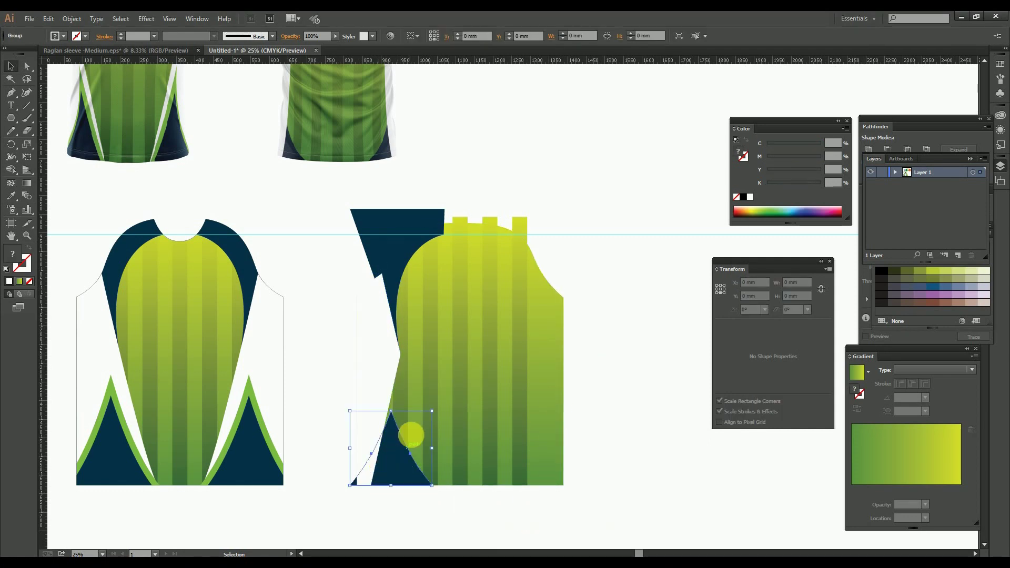
{"action": "key", "text": "z"}
{"action": "left_click_drag", "start_coordinate": [326, 347], "coordinate": [481, 494]}
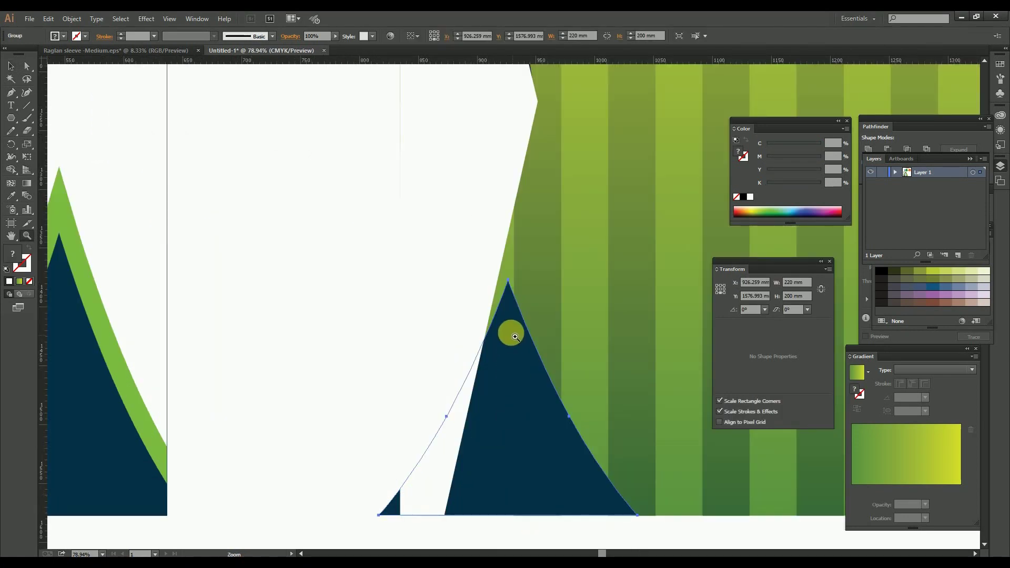
{"action": "left_click_drag", "start_coordinate": [509, 268], "coordinate": [560, 372]}
{"action": "key", "text": "v"}
{"action": "left_click_drag", "start_coordinate": [510, 330], "coordinate": [476, 330]}
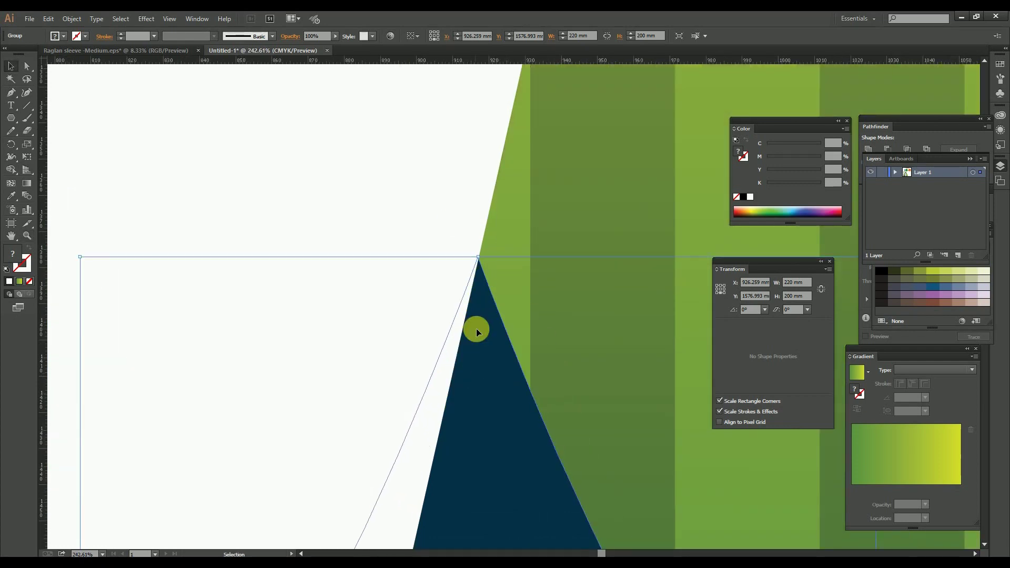
Group the back's left navy triangle, white side panel and navy shoulder panel together.
{"action": "key", "text": "ctrl+minus"}
{"action": "key", "text": "ctrl+minus"}
{"action": "key", "text": "ctrl+minus"}
{"action": "key", "text": "ctrl+minus"}
{"action": "key", "text": "ctrl+minus"}
{"action": "key", "text": "ctrl+minus"}
{"action": "key", "text": "ctrl+minus"}
{"action": "key", "text": "ctrl+minus"}
{"action": "key", "text": "ctrl+minus"}
{"action": "key", "text": "z"}
{"action": "left_click_drag", "start_coordinate": [501, 275], "coordinate": [437, 308]}
{"action": "left_click_drag", "start_coordinate": [354, 181], "coordinate": [536, 403]}
{"action": "key", "text": "v"}
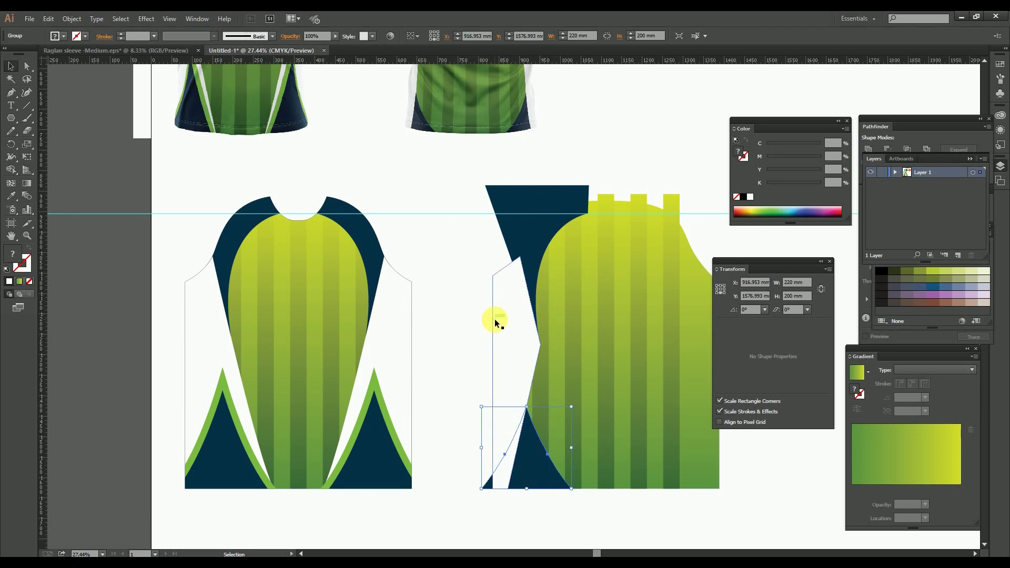
{"action": "left_click", "coordinate": [531, 467], "text": "shift"}
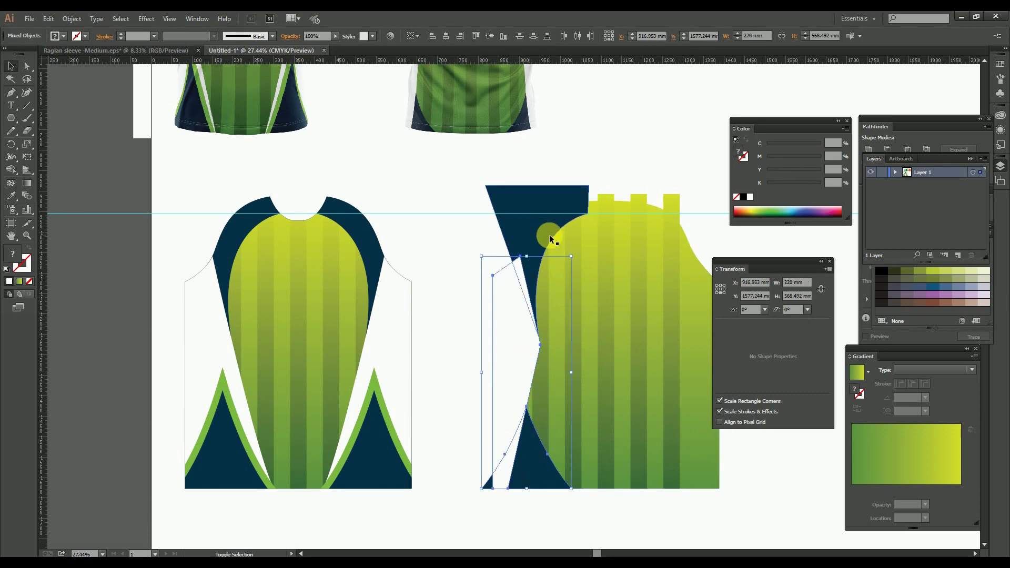
{"action": "right_click", "coordinate": [544, 218]}
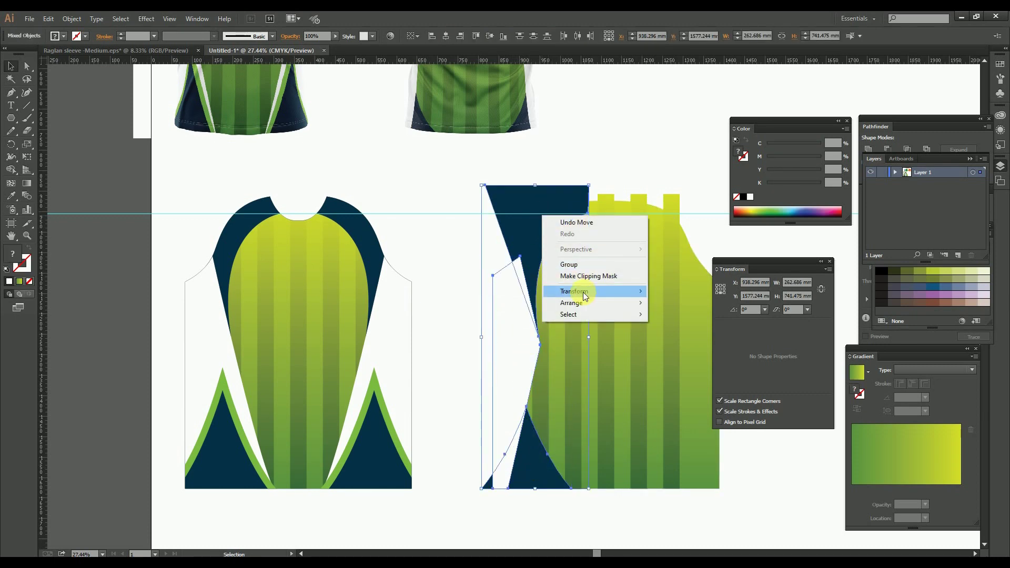
{"action": "left_click", "coordinate": [579, 267]}
Copy the curved top segments of the back's green gradient base and paste them in front.
{"action": "left_click_drag", "start_coordinate": [588, 267], "coordinate": [442, 324]}
{"action": "left_click", "coordinate": [503, 191]}
{"action": "key", "text": "a"}
{"action": "left_click", "coordinate": [472, 263]}
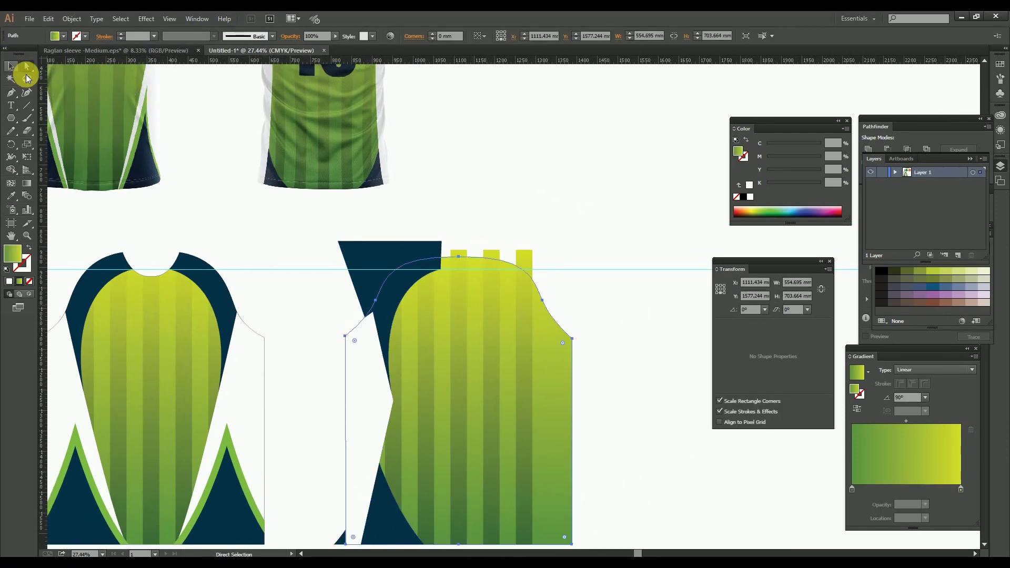
{"action": "left_click", "coordinate": [475, 259]}
{"action": "left_click", "coordinate": [459, 258]}
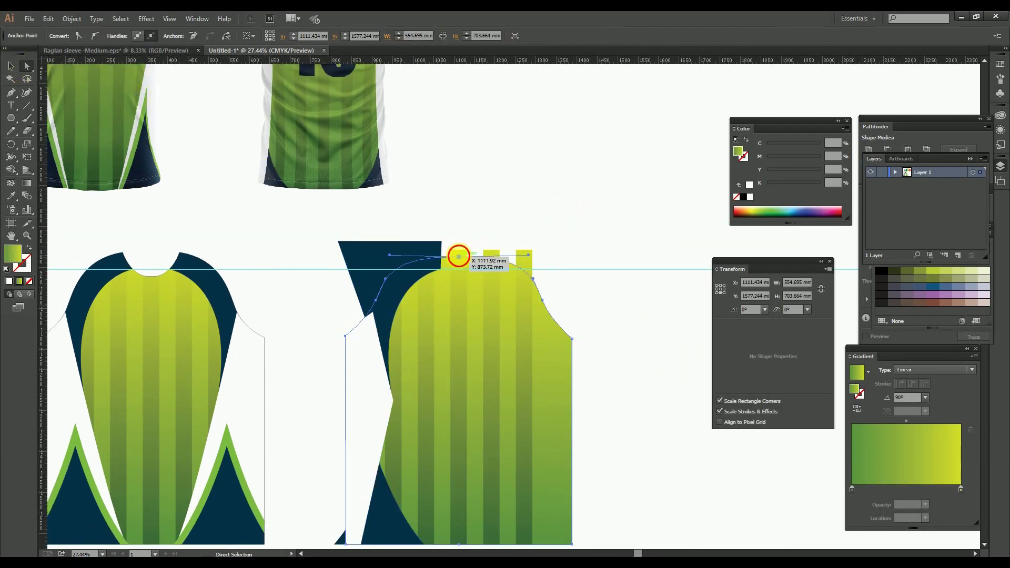
{"action": "key", "text": "ctrl+c"}
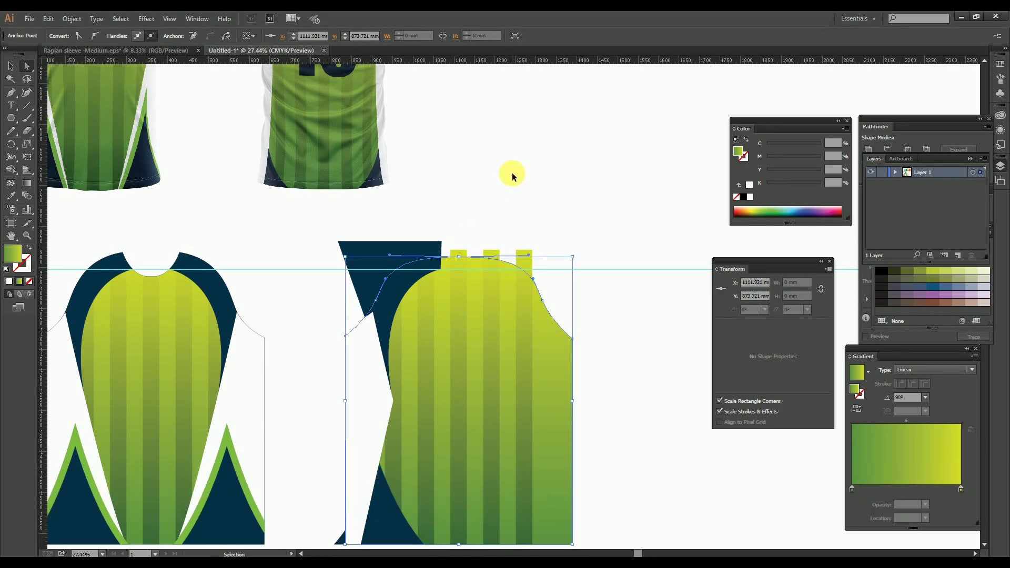
{"action": "left_click", "coordinate": [513, 174]}
{"action": "key", "text": "ctrl+f"}
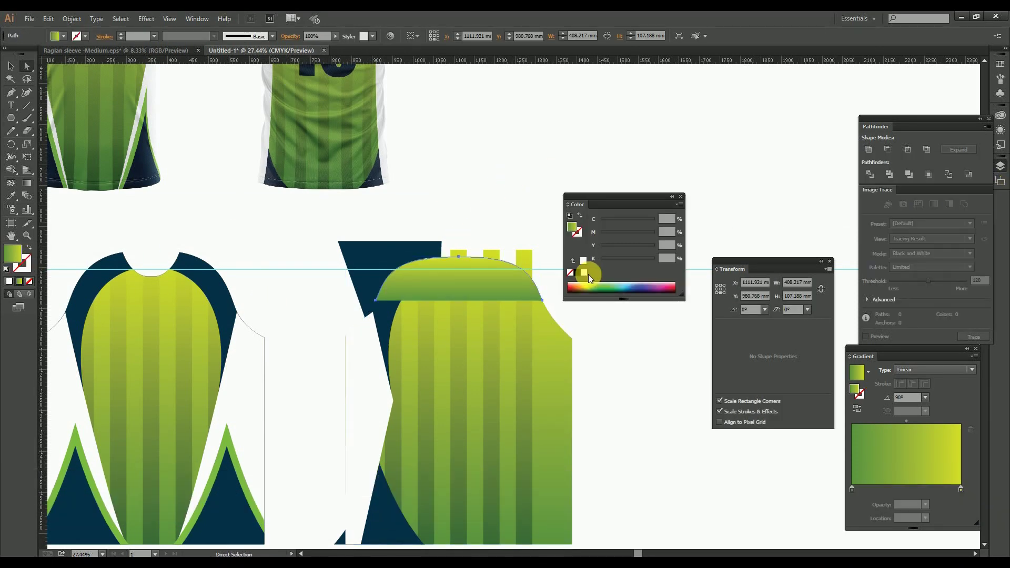
Give the copied top curve a white stroke with no fill.
{"action": "left_click", "coordinate": [585, 272]}
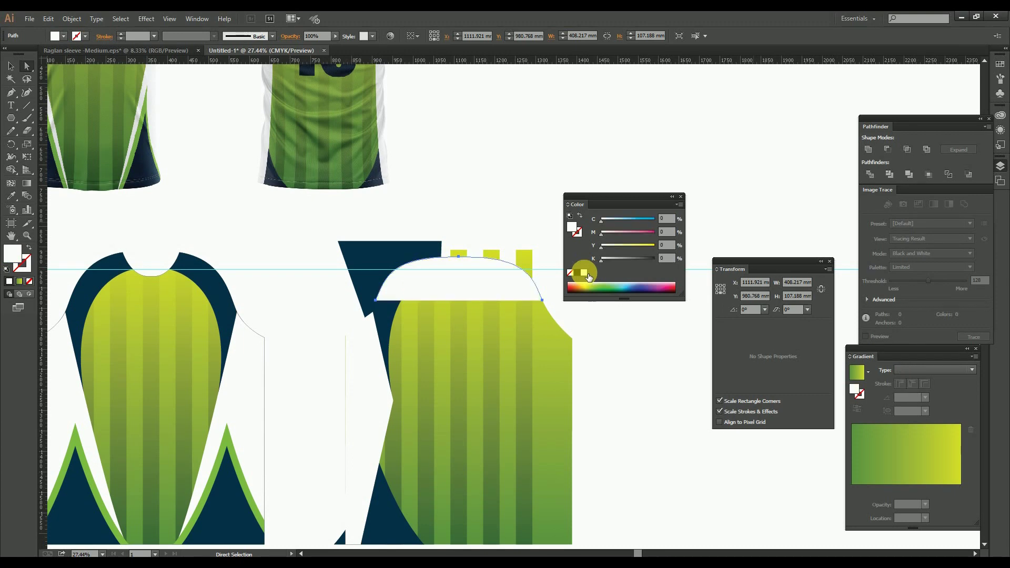
{"action": "key", "text": "shift+x"}
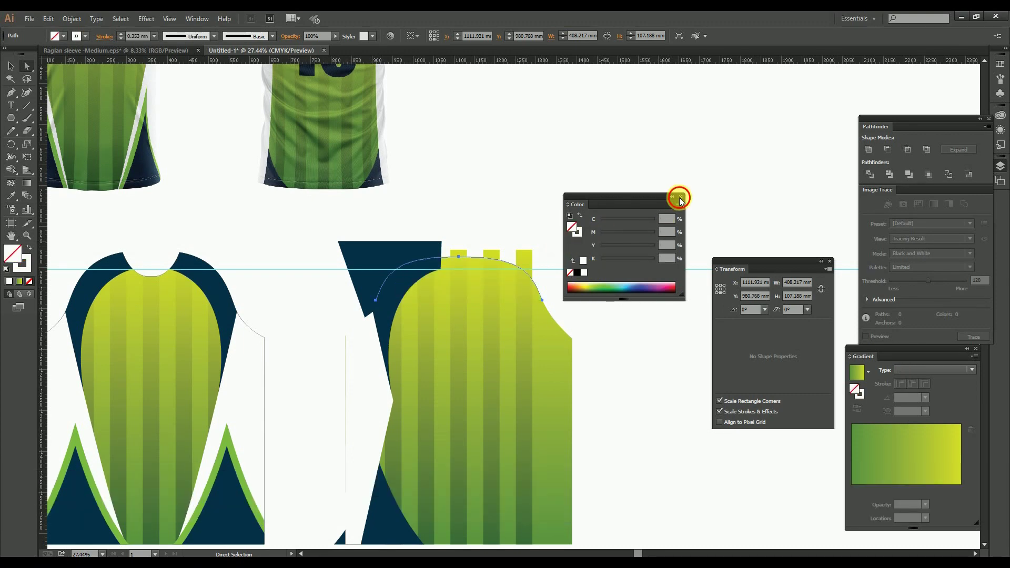
{"action": "left_click", "coordinate": [679, 197]}
Move the white curve down by a 40 mm keyboard increment and widen it evenly to about 467 mm.
{"action": "key", "text": "ctrl+k"}
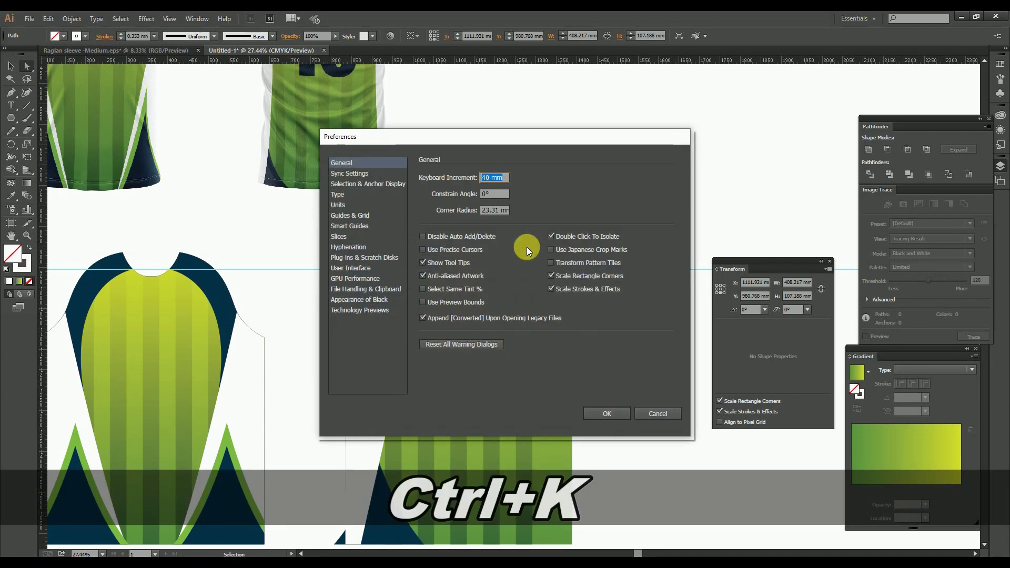
{"action": "type", "text": "40"}
{"action": "key", "text": "Return"}
{"action": "key", "text": "Down"}
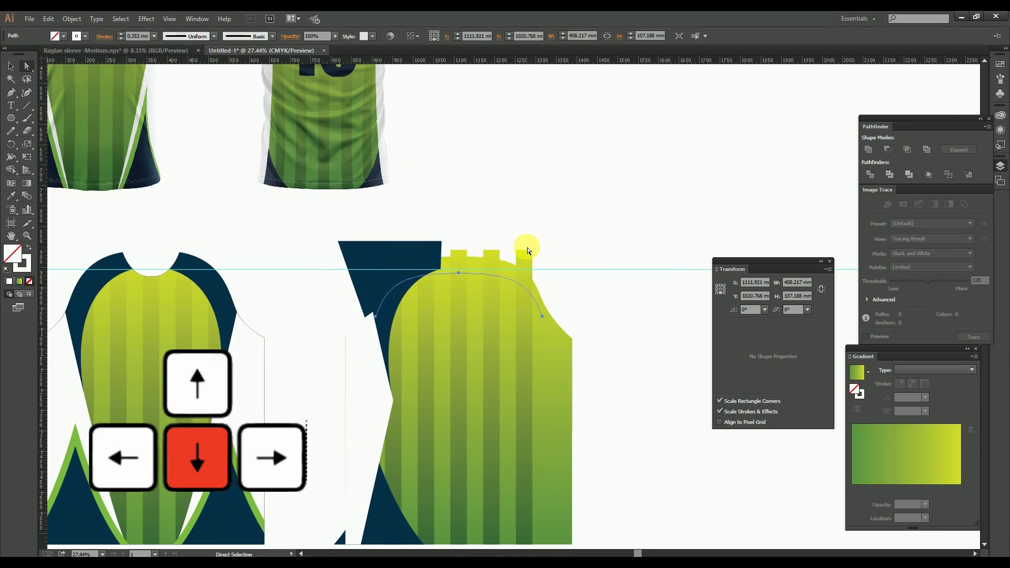
{"action": "key", "text": "v"}
{"action": "left_click_drag", "start_coordinate": [548, 299], "coordinate": [563, 302]}
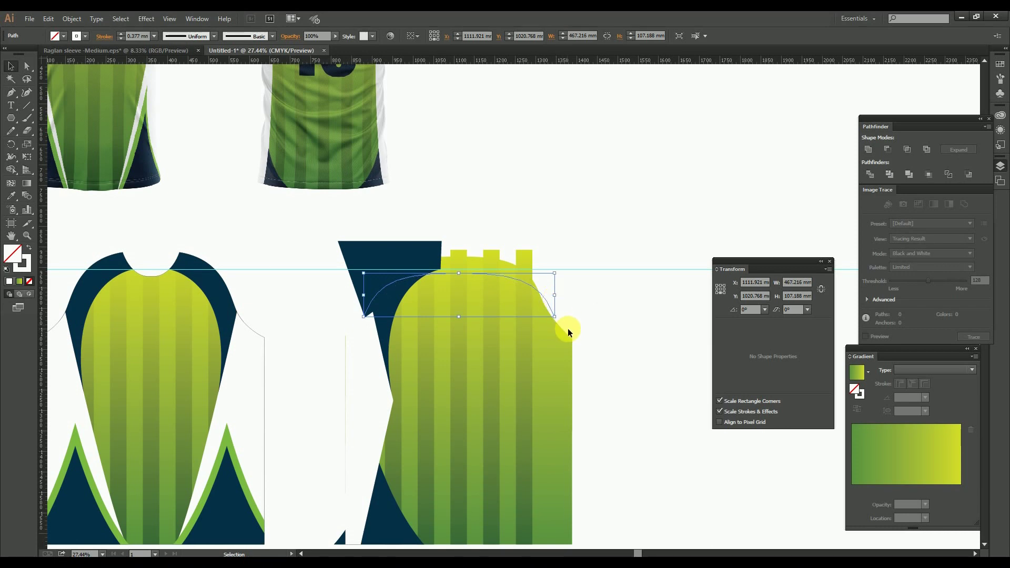
Extend the curve with the Pen tool into a closed shape with straight sides and a flat top above the back's neckline.
{"action": "key", "text": "z"}
{"action": "left_click_drag", "start_coordinate": [290, 193], "coordinate": [661, 417]}
{"action": "key", "text": "space"}
{"action": "left_click_drag", "start_coordinate": [631, 327], "coordinate": [521, 328]}
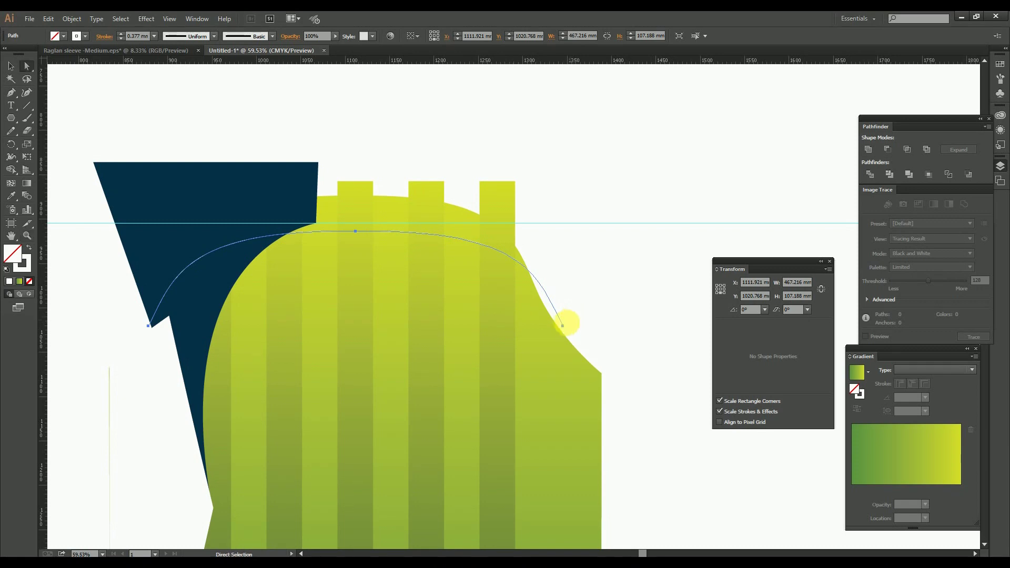
{"action": "left_click", "coordinate": [31, 273]}
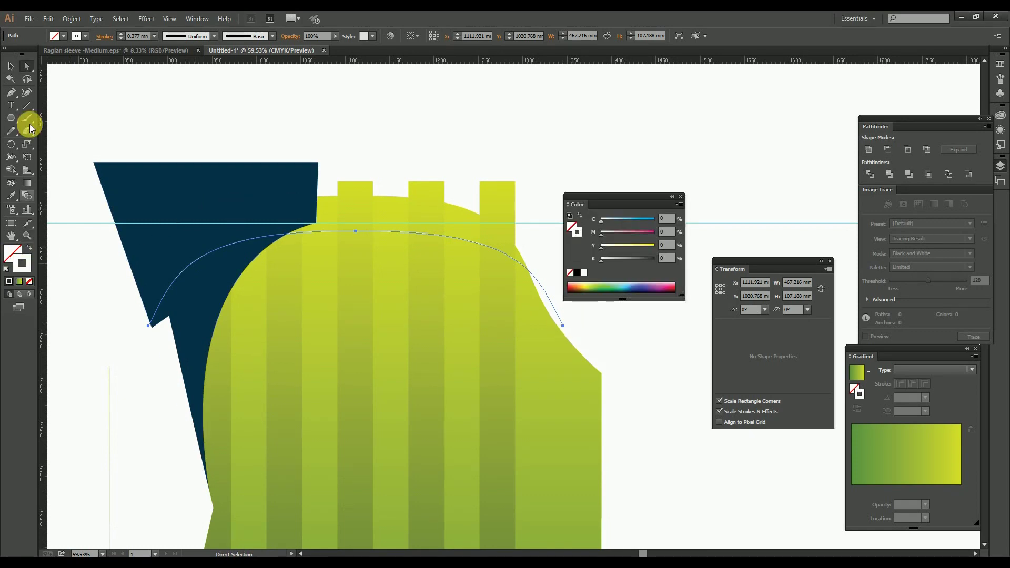
{"action": "left_click", "coordinate": [10, 93]}
{"action": "left_click", "coordinate": [562, 327]}
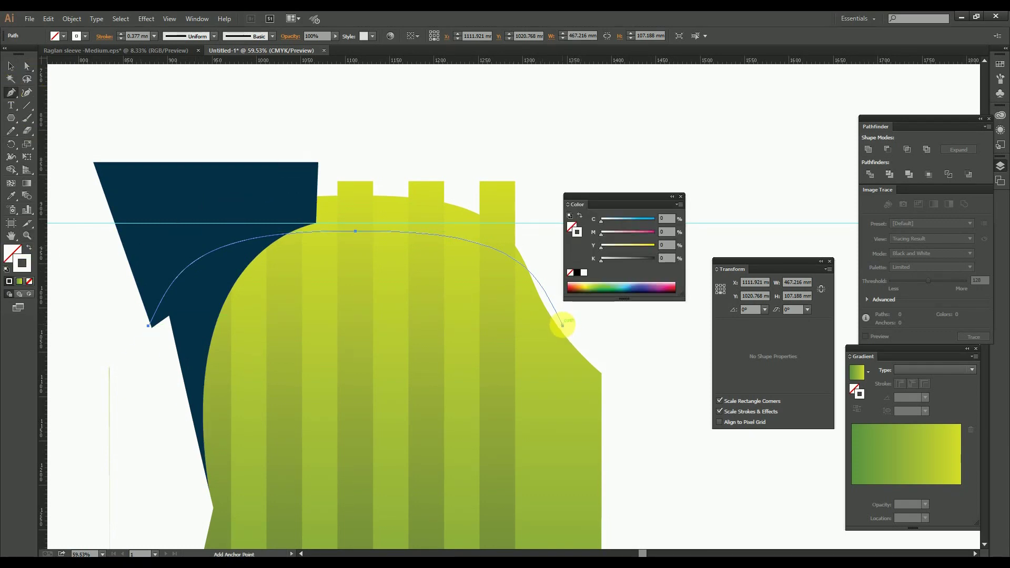
{"action": "left_click_drag", "start_coordinate": [553, 334], "coordinate": [535, 420]}
{"action": "left_click", "coordinate": [544, 274]}
{"action": "left_click", "coordinate": [130, 274]}
{"action": "left_click", "coordinate": [131, 412]}
Give the closed shape above the back's neckline a white fill and remove its stroke.
{"action": "left_click", "coordinate": [28, 259]}
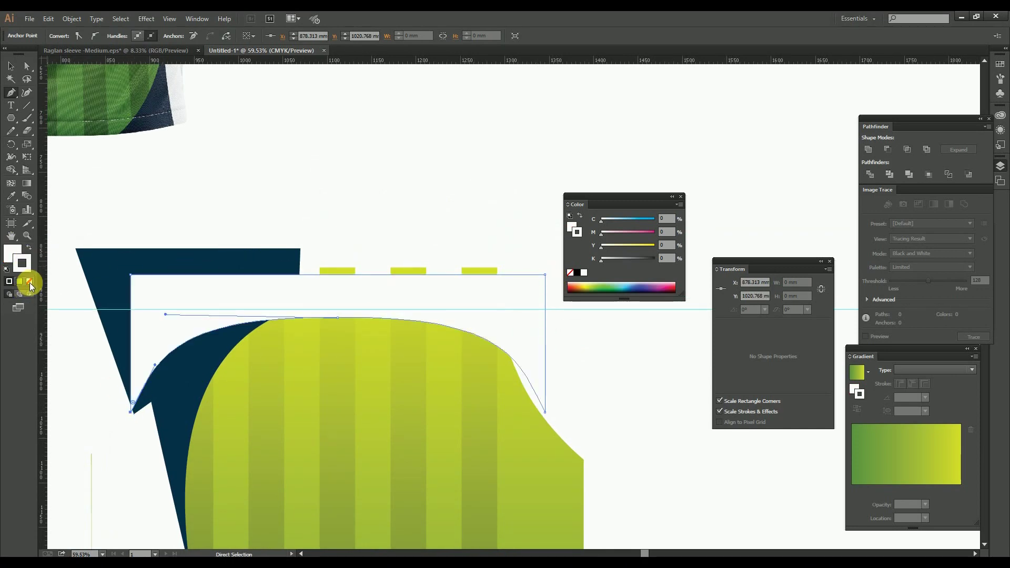
{"action": "left_click", "coordinate": [29, 282]}
{"action": "key", "text": "v"}
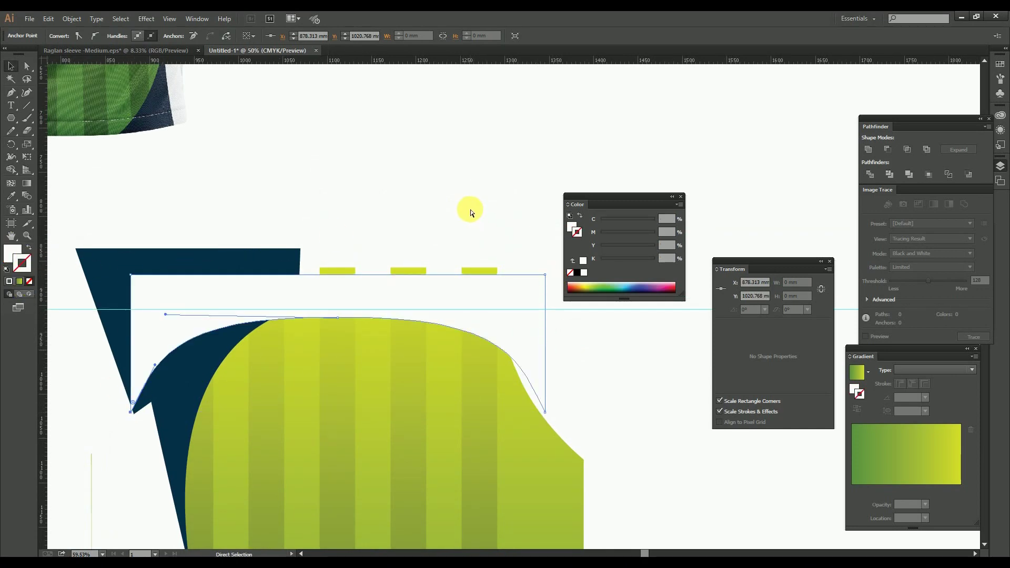
Copy the back's side panel group and paste the duplicate in front at the same position.
{"action": "key", "text": "ctrl+minus"}
{"action": "key", "text": "ctrl+minus"}
{"action": "key", "text": "ctrl+minus"}
{"action": "left_click", "coordinate": [342, 391]}
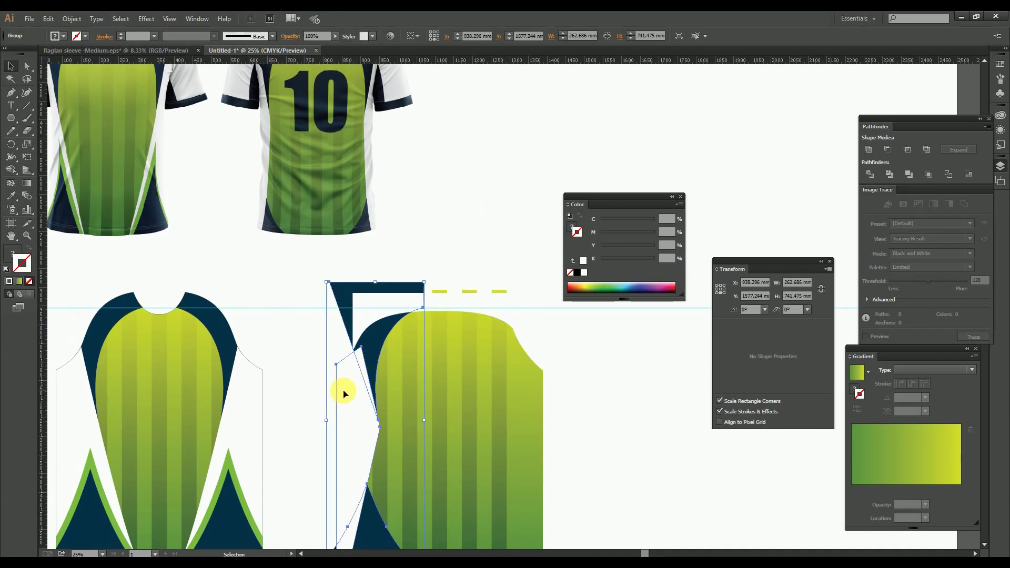
{"action": "key", "text": "ctrl+c"}
{"action": "scroll", "coordinate": [344, 349], "scroll_direction": "down", "scroll_amount": 3}
{"action": "key", "text": "a"}
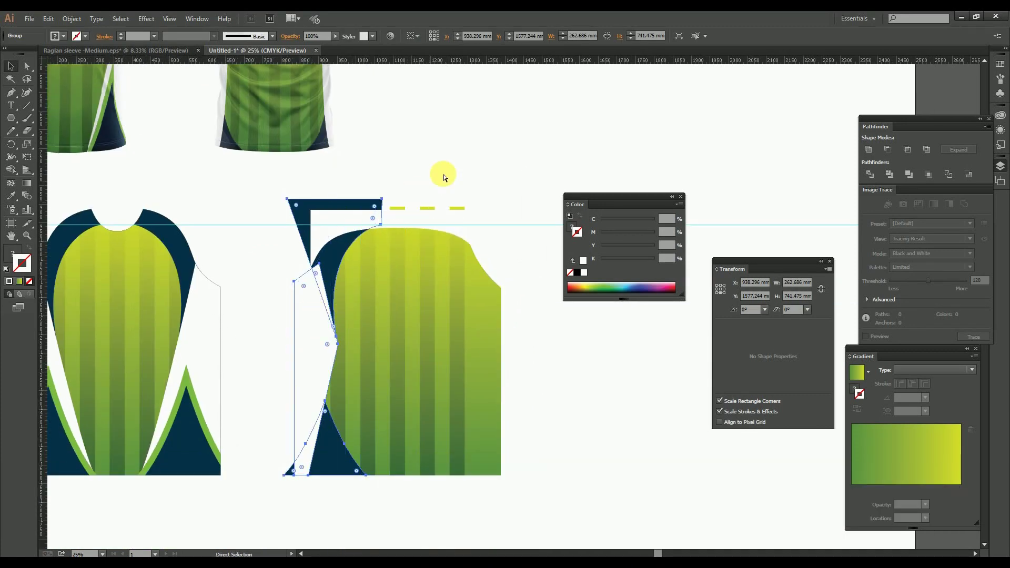
{"action": "left_click", "coordinate": [478, 138]}
{"action": "key", "text": "v"}
{"action": "key", "text": "ctrl+f"}
Reflect the pasted side panel group and move it to the opposite side of the back.
{"action": "right_click", "coordinate": [330, 254]}
{"action": "mouse_move", "coordinate": [369, 331]}
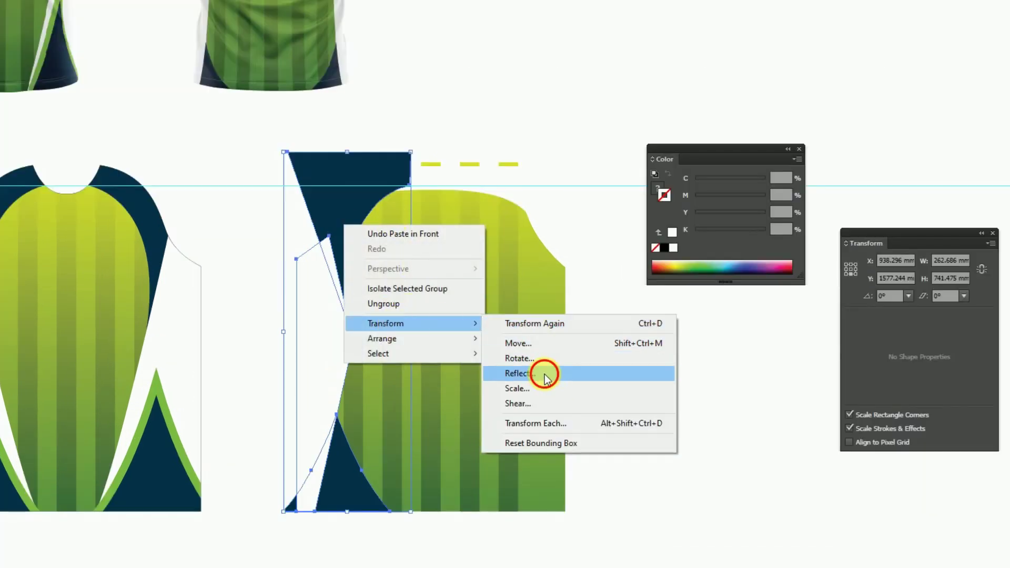
{"action": "left_click", "coordinate": [545, 373]}
{"action": "left_click", "coordinate": [582, 357]}
{"action": "left_click_drag", "start_coordinate": [382, 289], "coordinate": [548, 308]}
Bring the white shape above the back's neckline to the front of the stacking order.
{"action": "right_click", "coordinate": [439, 175]}
{"action": "mouse_move", "coordinate": [499, 356]}
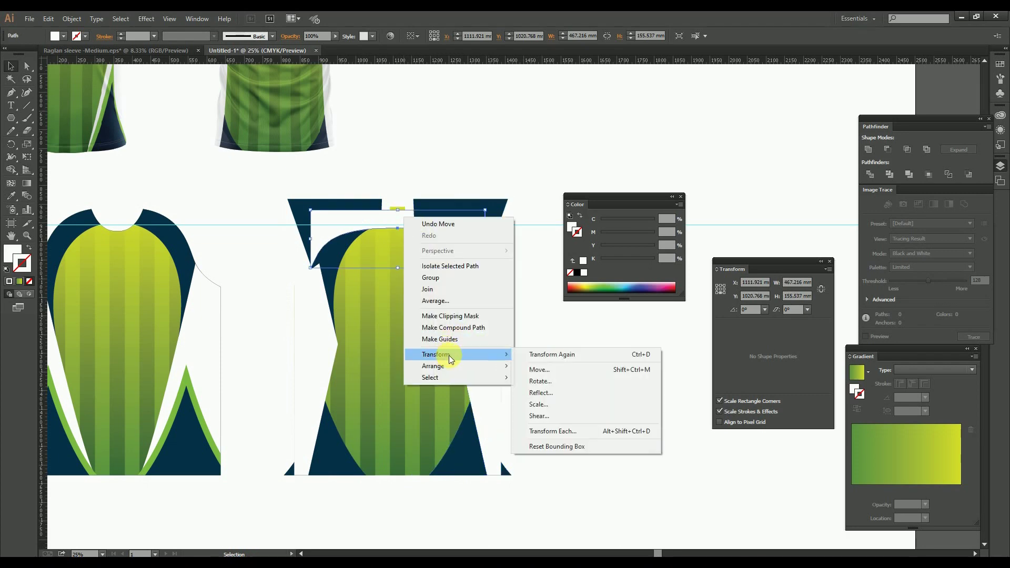
{"action": "mouse_move", "coordinate": [446, 367]}
{"action": "left_click", "coordinate": [550, 366]}
{"action": "left_click", "coordinate": [548, 311]}
Group the back's two side panel groups, the white neckline shape and the striped gradient artwork.
{"action": "left_click", "coordinate": [447, 203]}
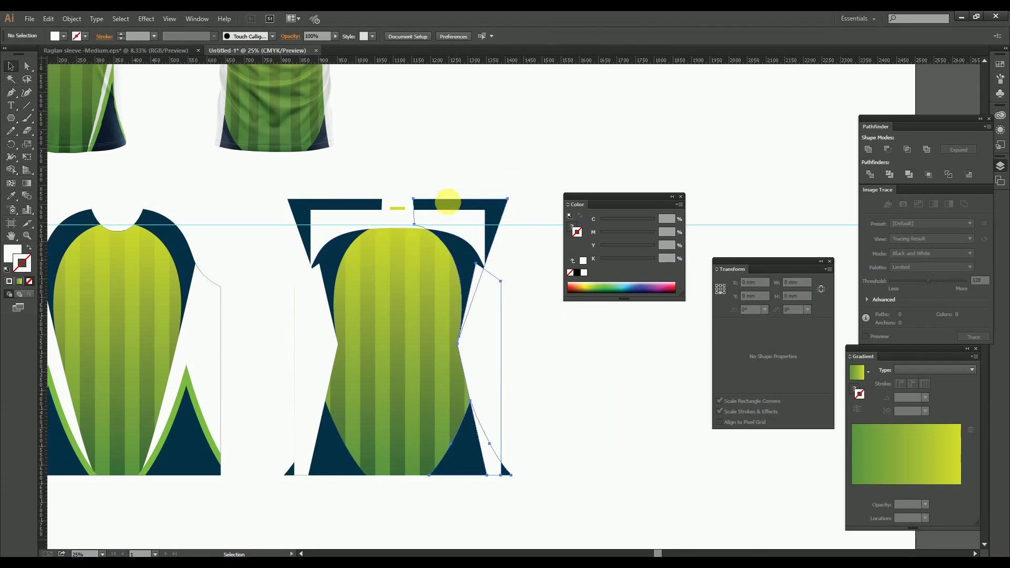
{"action": "left_click", "coordinate": [401, 225], "text": "shift"}
{"action": "left_click", "coordinate": [299, 211], "text": "shift"}
{"action": "right_click", "coordinate": [449, 225]}
{"action": "left_click", "coordinate": [437, 245]}
{"action": "left_click", "coordinate": [467, 226], "text": "shift"}
{"action": "left_click", "coordinate": [300, 302], "text": "shift"}
{"action": "right_click", "coordinate": [300, 305]}
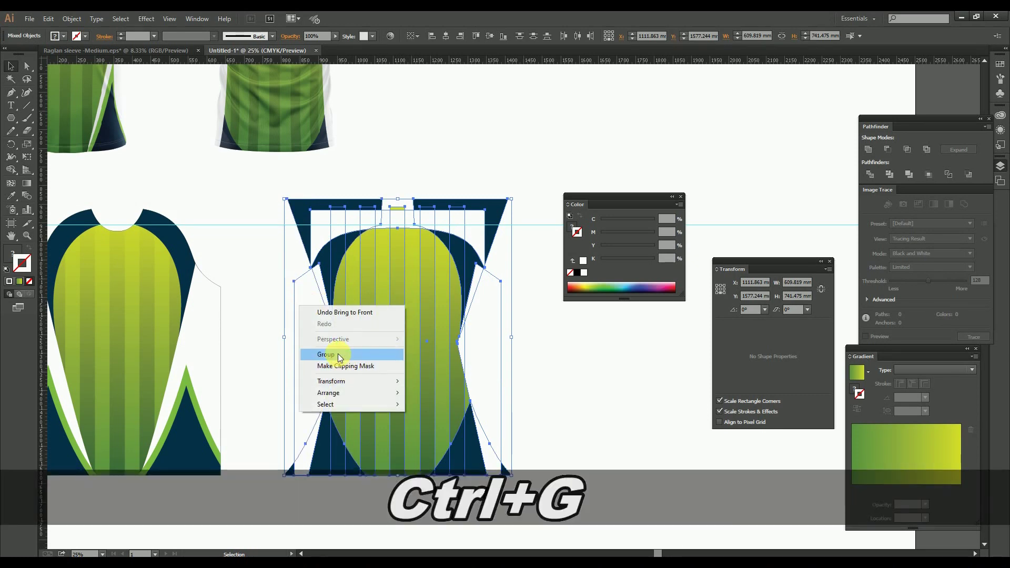
{"action": "left_click", "coordinate": [338, 355]}
{"action": "left_click", "coordinate": [538, 166]}
Copy the back's gradient base shape and paste the duplicate in front of the grouped artwork.
{"action": "left_click", "coordinate": [415, 263]}
{"action": "key", "text": "ctrl+c"}
{"action": "key", "text": "a"}
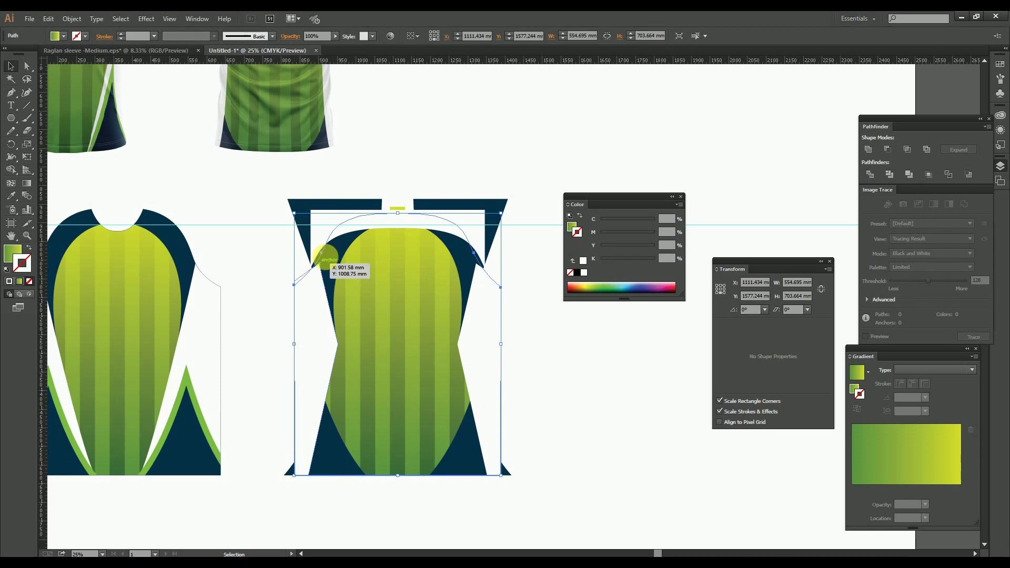
{"action": "left_click", "coordinate": [512, 125]}
{"action": "key", "text": "ctrl+f"}
{"action": "key", "text": "v"}
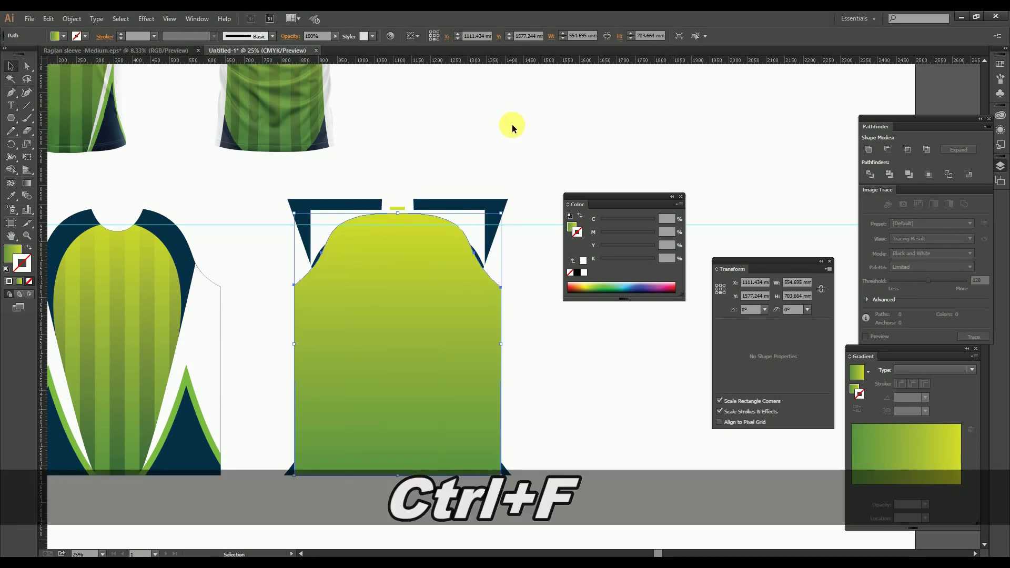
Make a clipping mask from the pasted base shape and the grouped back artwork.
{"action": "left_click", "coordinate": [493, 203], "text": "shift"}
{"action": "right_click", "coordinate": [435, 251]}
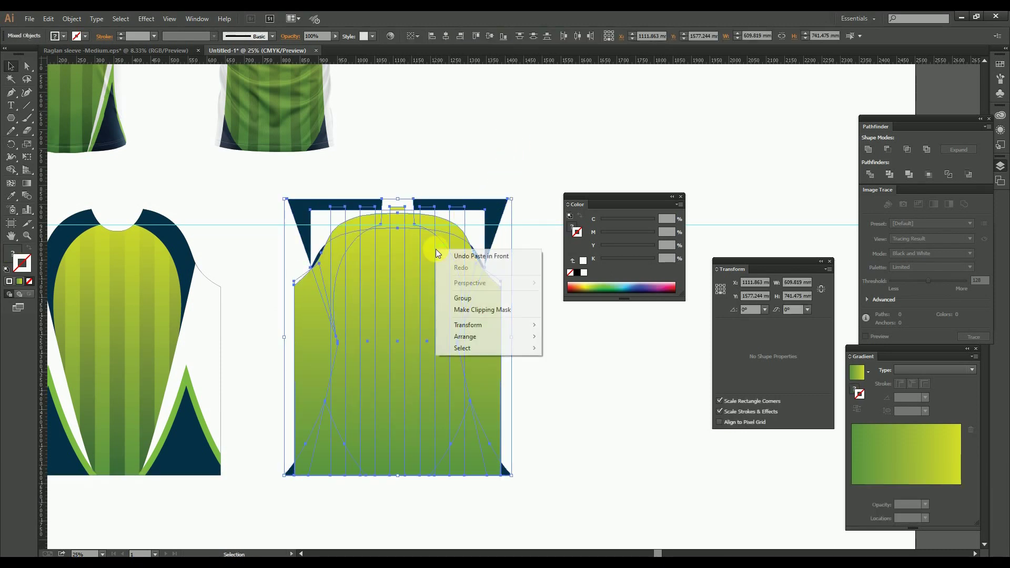
{"action": "left_click", "coordinate": [493, 313]}
{"action": "left_click", "coordinate": [481, 147]}
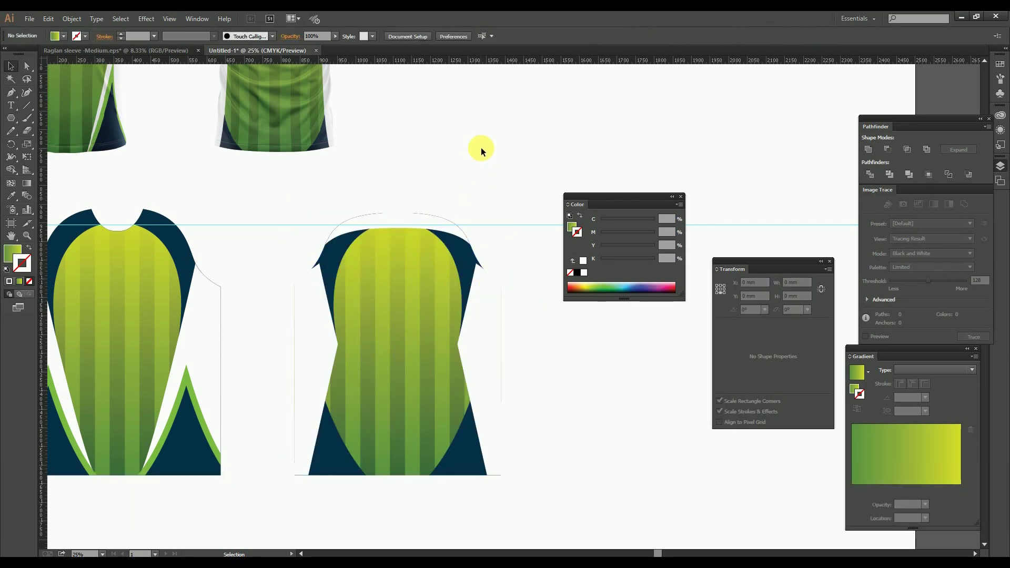
Move the upper corners of the back's white side panels up to the armhole edges.
{"action": "key", "text": "Tab"}
{"action": "key", "text": "space"}
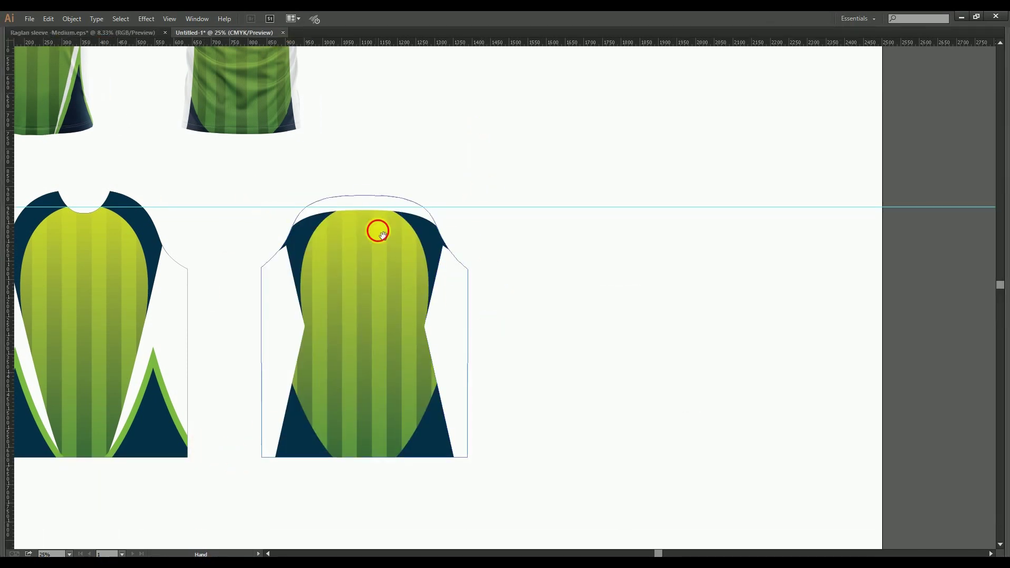
{"action": "left_click_drag", "start_coordinate": [380, 234], "coordinate": [450, 334]}
{"action": "left_click_drag", "start_coordinate": [327, 298], "coordinate": [429, 390]}
{"action": "left_click_drag", "start_coordinate": [405, 326], "coordinate": [395, 289]}
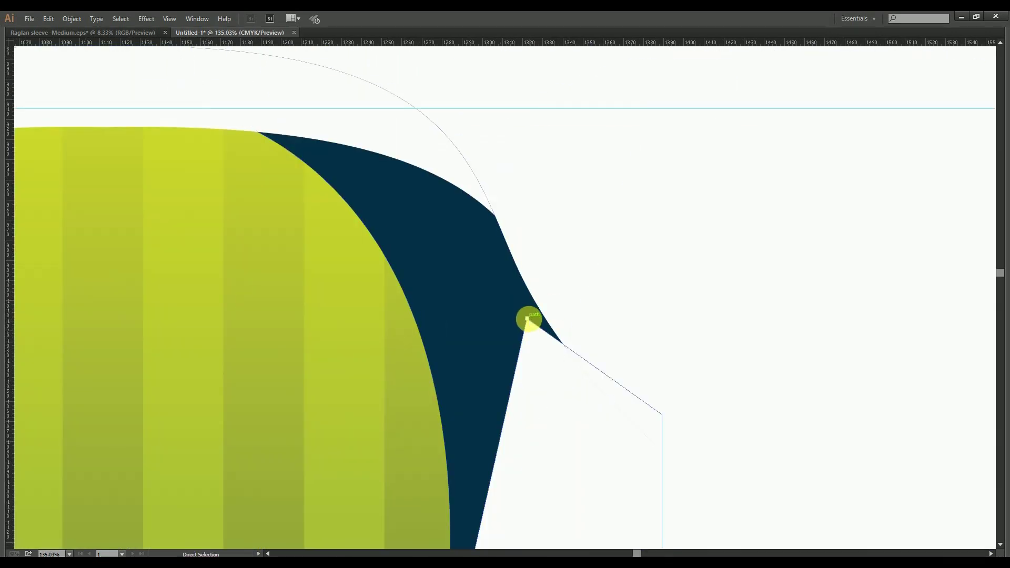
{"action": "left_click_drag", "start_coordinate": [529, 320], "coordinate": [537, 274]}
{"action": "key", "text": "ctrl+minus"}
{"action": "key", "text": "ctrl+minus"}
{"action": "key", "text": "ctrl+minus"}
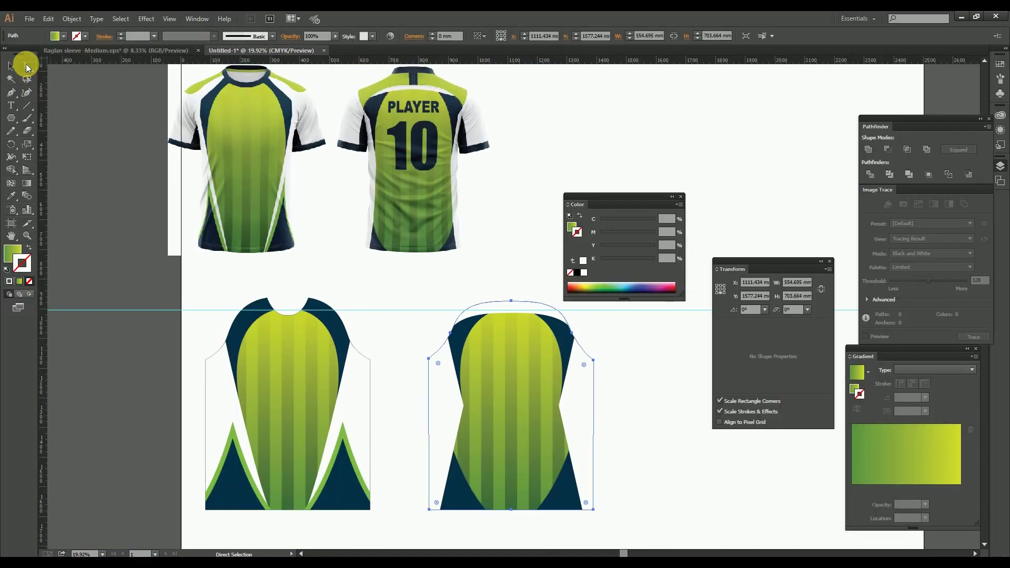
Paste a copy of the back's base shape in front, giving it the front outline's thin navy stroke and no fill.
{"action": "left_click", "coordinate": [523, 338]}
{"action": "key", "text": "ctrl+c"}
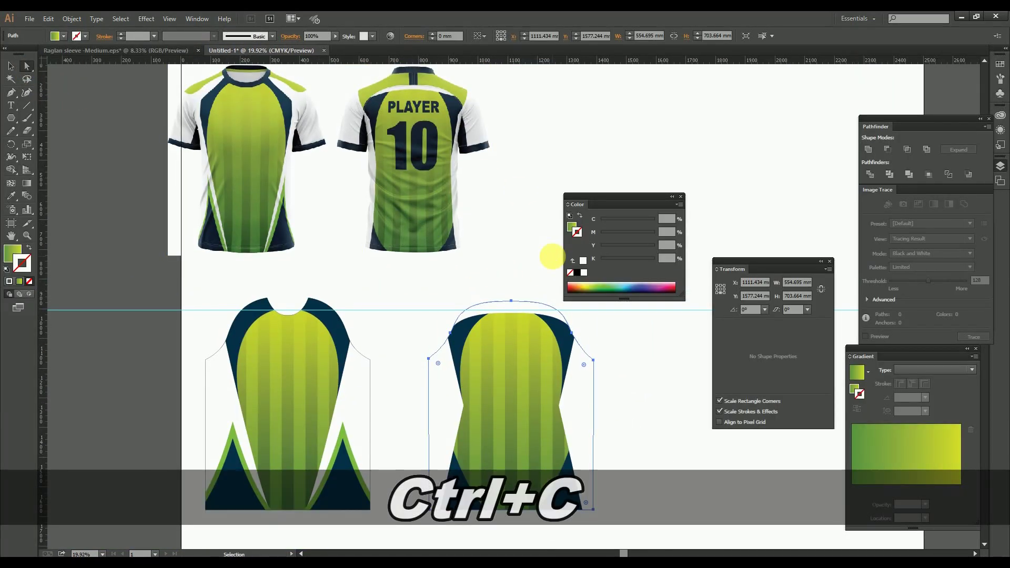
{"action": "key", "text": "ctrl+f"}
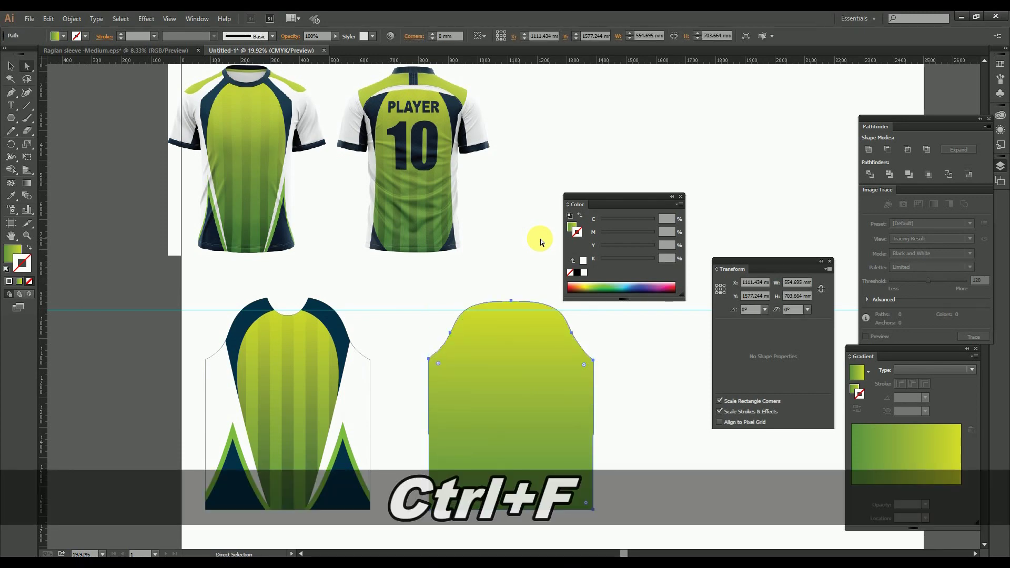
{"action": "left_click", "coordinate": [19, 196]}
{"action": "left_click", "coordinate": [373, 381]}
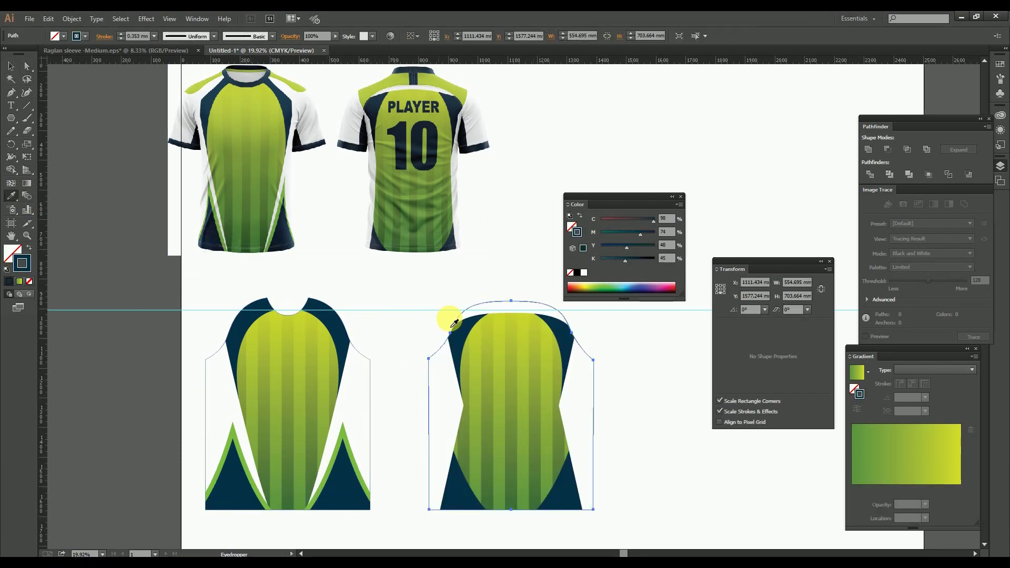
Group the back's outline with its clipped artwork.
{"action": "left_click", "coordinate": [10, 66]}
{"action": "left_click_drag", "start_coordinate": [401, 272], "coordinate": [661, 510]}
{"action": "right_click", "coordinate": [499, 365]}
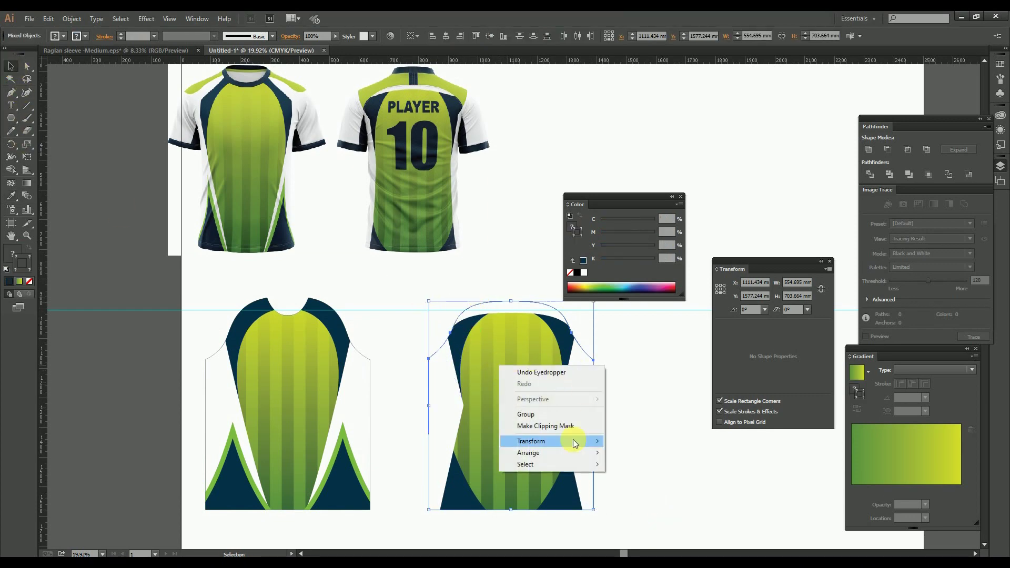
{"action": "left_click", "coordinate": [538, 417]}
{"action": "left_click", "coordinate": [497, 254]}
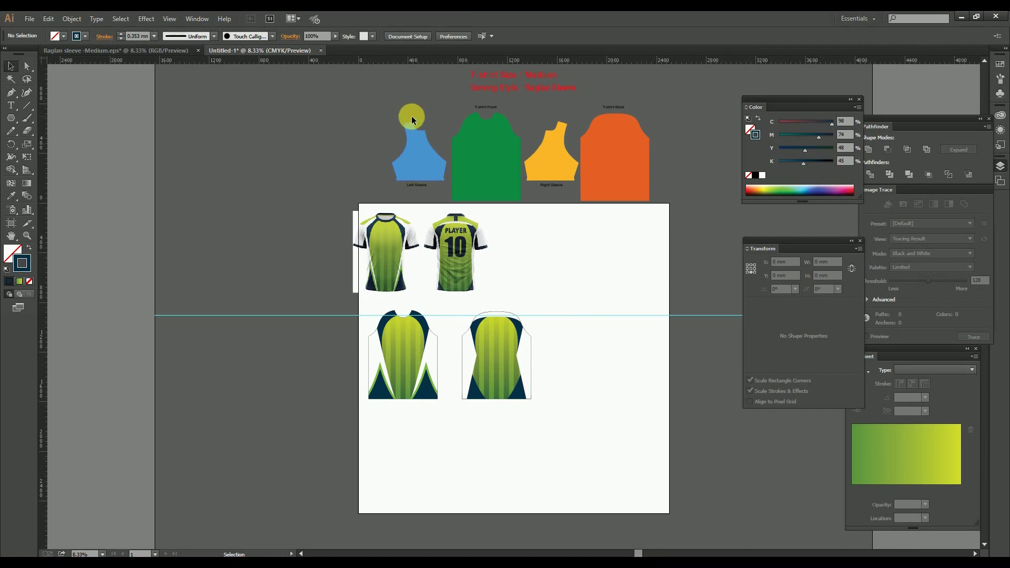
Place the blue left sleeve piece between the front and back, shifting the back over to make room.
{"action": "left_click_drag", "start_coordinate": [411, 116], "coordinate": [595, 365]}
{"action": "left_click_drag", "start_coordinate": [496, 392], "coordinate": [544, 393]}
{"action": "left_click_drag", "start_coordinate": [605, 368], "coordinate": [476, 352]}
{"action": "left_click_drag", "start_coordinate": [324, 159], "coordinate": [629, 413]}
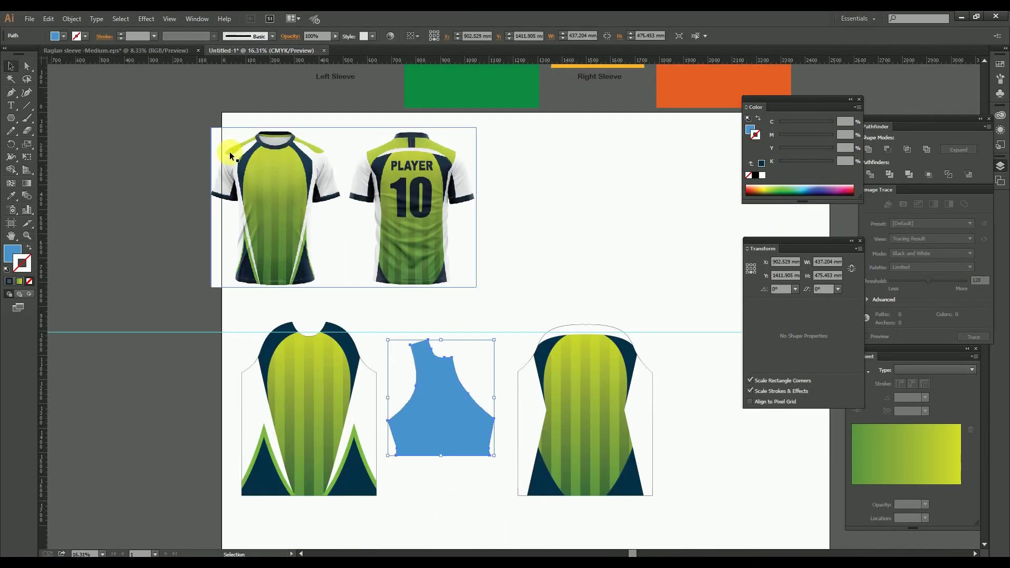
Give the sleeve piece no fill and a thin navy stroke matching the front's outline.
{"action": "left_click", "coordinate": [464, 319]}
{"action": "left_click", "coordinate": [455, 387]}
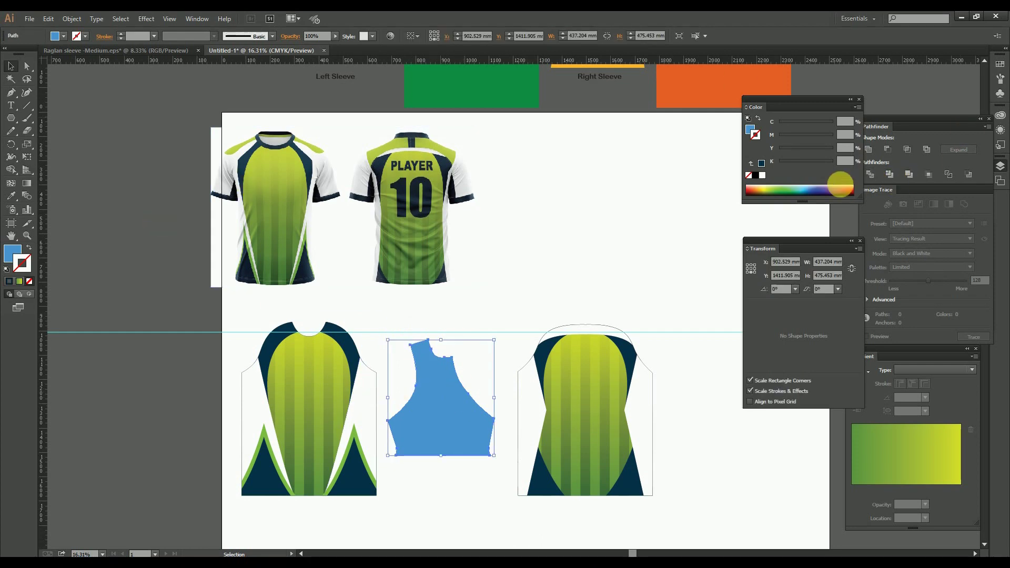
{"action": "left_click", "coordinate": [762, 176]}
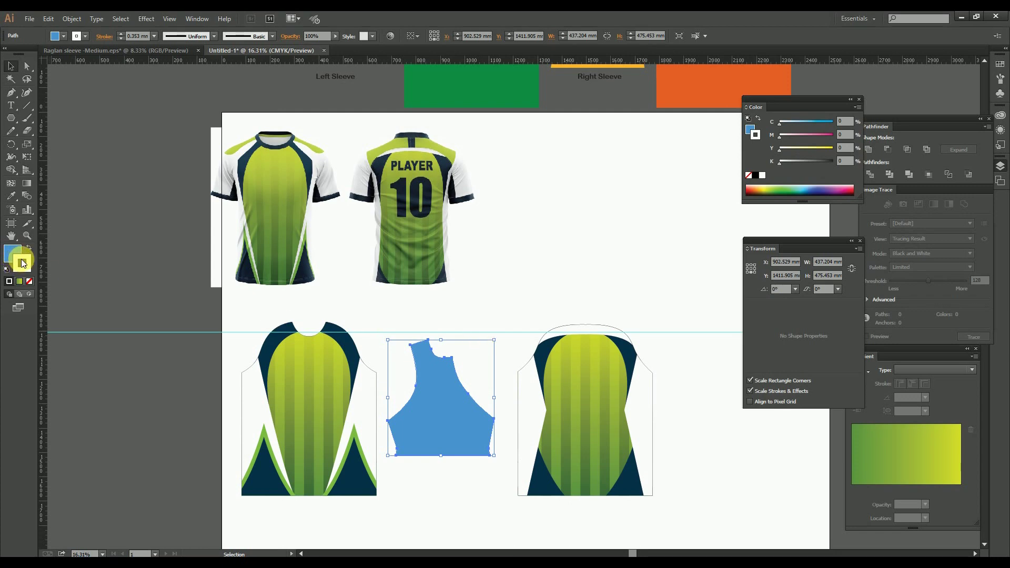
{"action": "key", "text": "shift+x"}
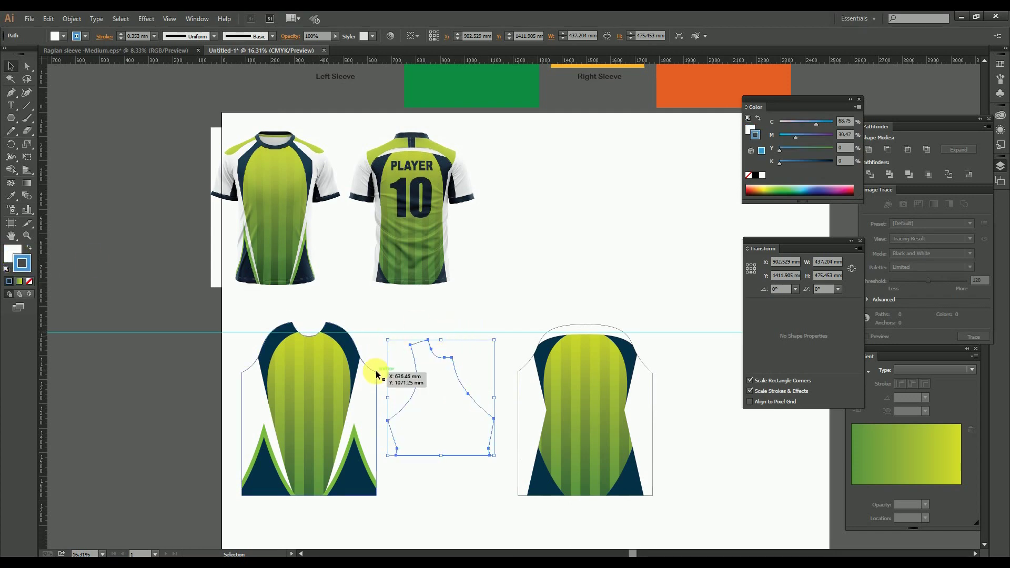
{"action": "key", "text": "c"}
{"action": "key", "text": "v"}
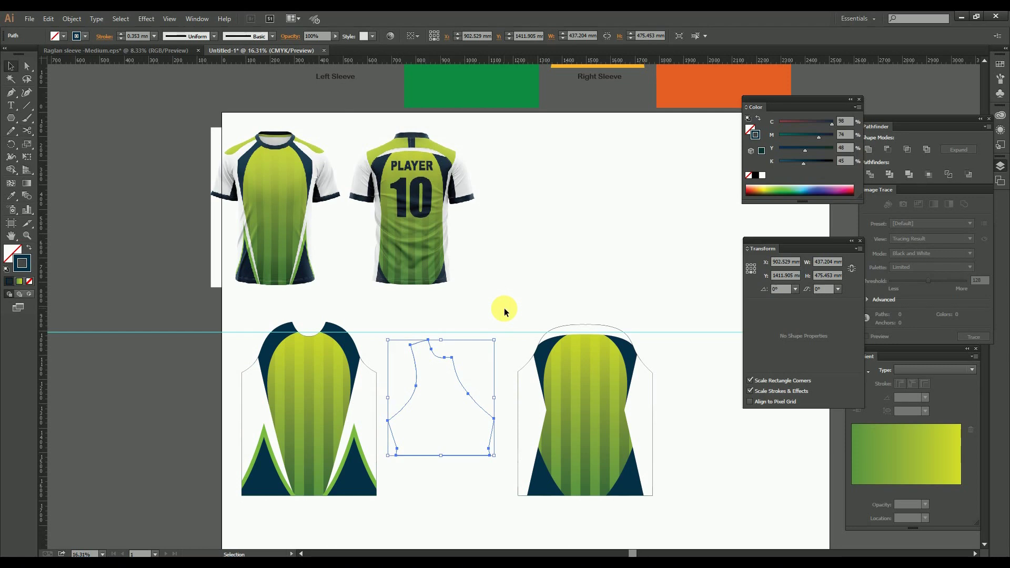
{"action": "left_click", "coordinate": [504, 310]}
Create a 420 × 50 mm rectangle below the sleeve and fill it with the navy of the front's lower side panel.
{"action": "left_click_drag", "start_coordinate": [11, 118], "coordinate": [60, 118]}
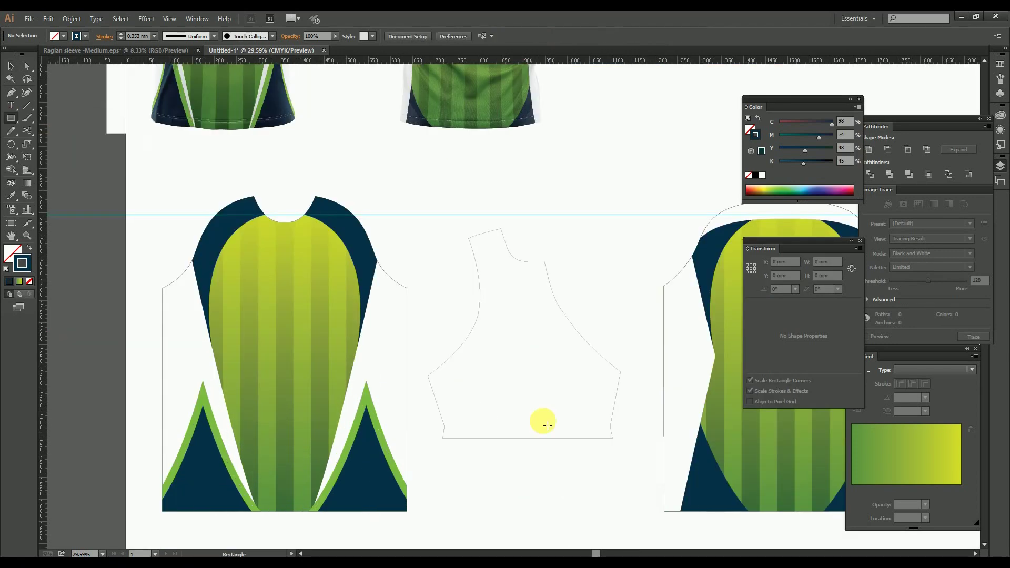
{"action": "left_click", "coordinate": [468, 476]}
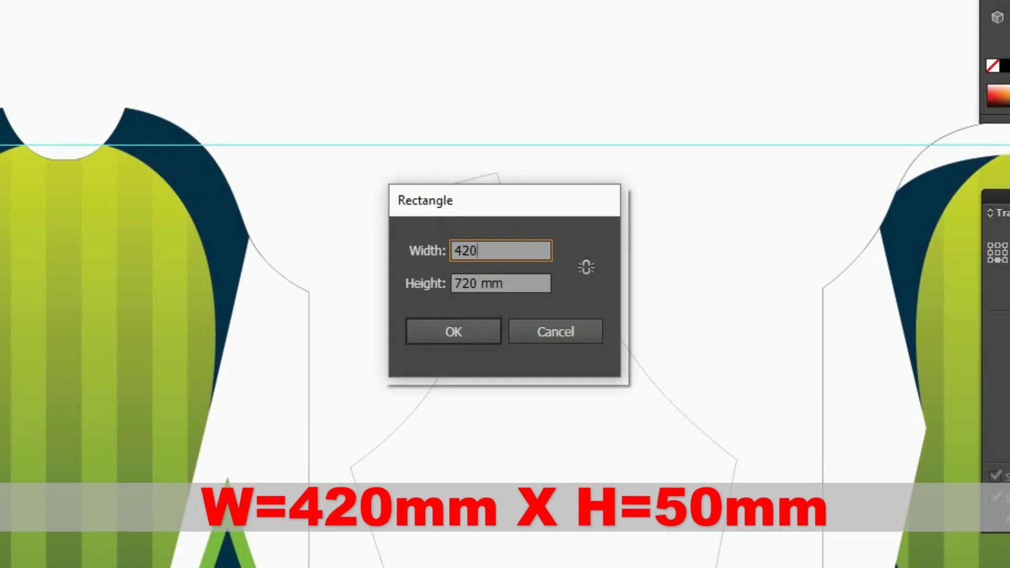
{"action": "key", "text": "Tab"}
{"action": "type", "text": "50"}
{"action": "key", "text": "Return"}
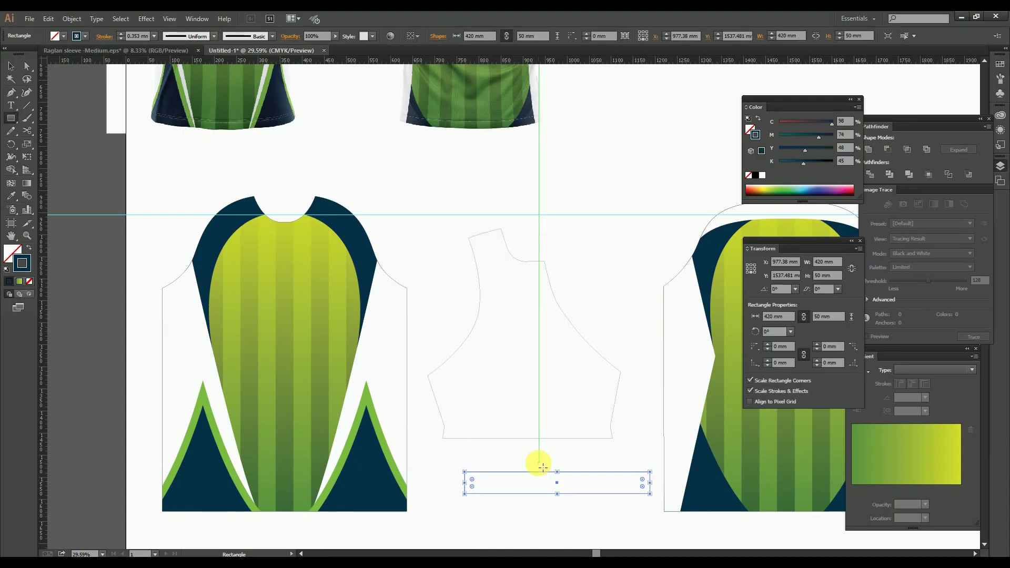
{"action": "left_click", "coordinate": [11, 195]}
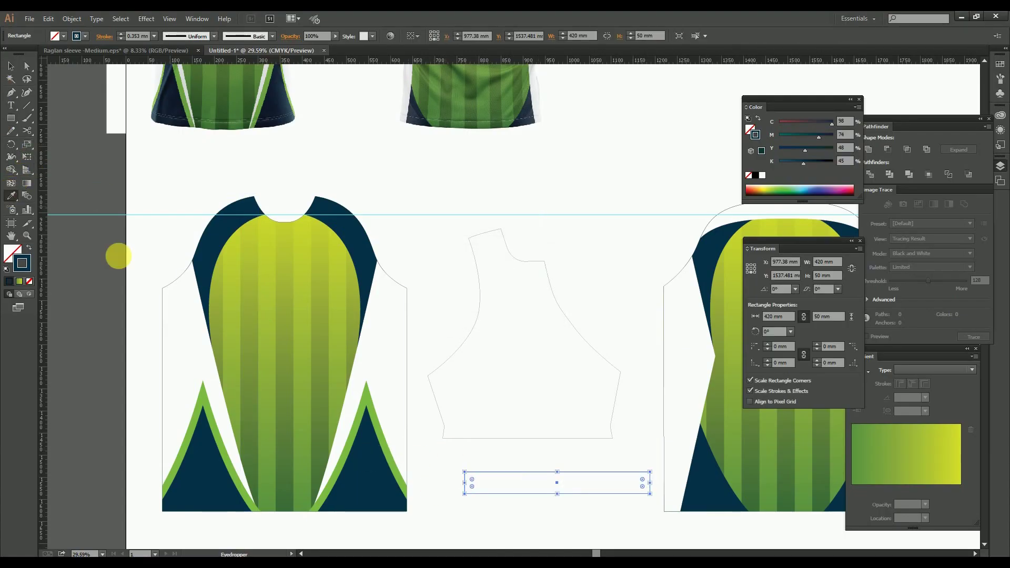
{"action": "left_click", "coordinate": [374, 469]}
{"action": "key", "text": "v"}
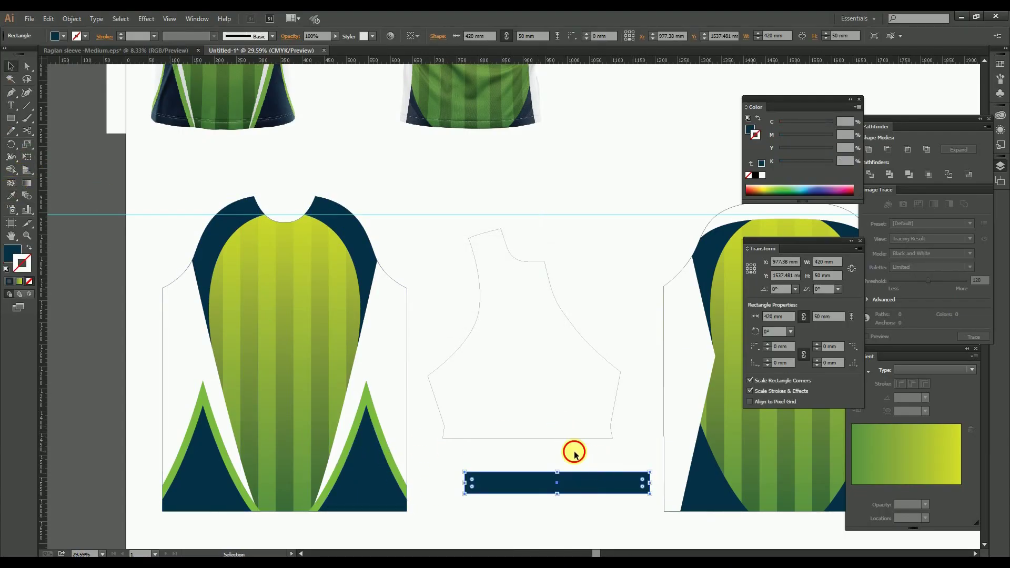
Move the navy cuff rectangle onto the sleeve's bottom edge and align the two pieces by their horizontal centres.
{"action": "left_click", "coordinate": [578, 451]}
{"action": "left_click_drag", "start_coordinate": [573, 489], "coordinate": [535, 436]}
{"action": "left_click_drag", "start_coordinate": [470, 296], "coordinate": [564, 481]}
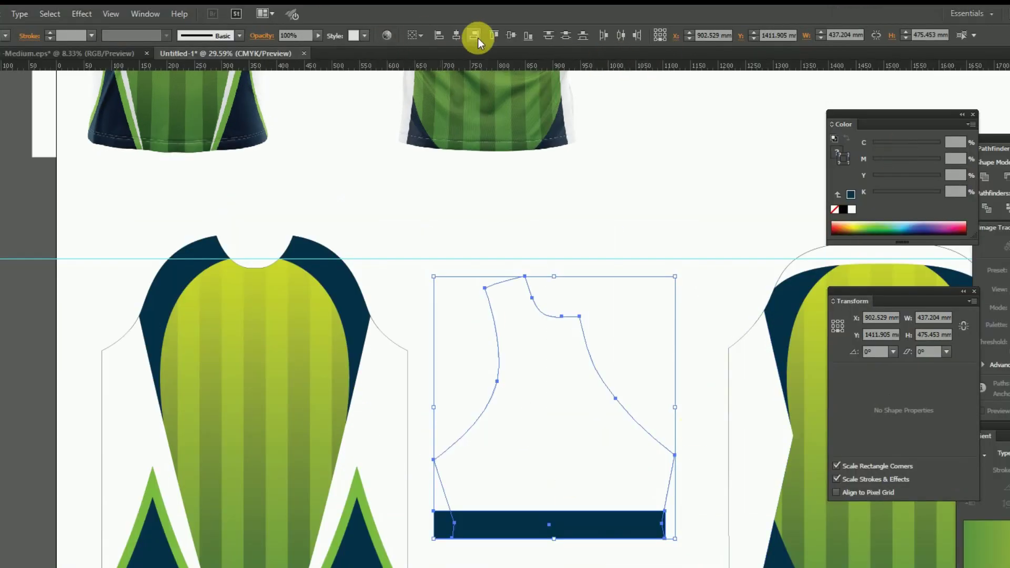
{"action": "left_click", "coordinate": [454, 35]}
{"action": "left_click", "coordinate": [638, 234]}
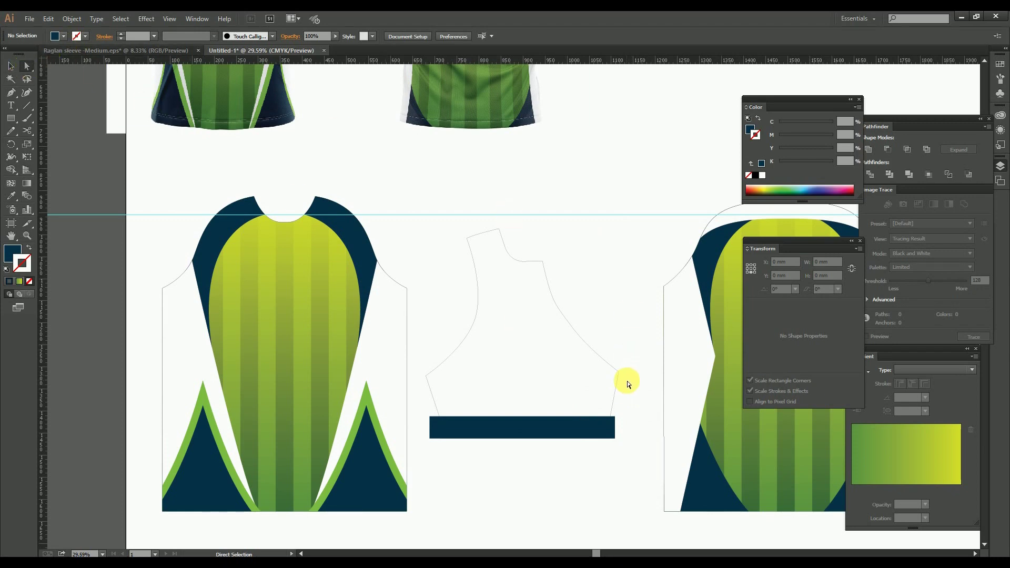
Copy the sleeve's right side edge segment above the cuff and paste it in front.
{"action": "left_click_drag", "start_coordinate": [584, 399], "coordinate": [584, 400]}
{"action": "key", "text": "ctrl+c"}
{"action": "left_click", "coordinate": [632, 319]}
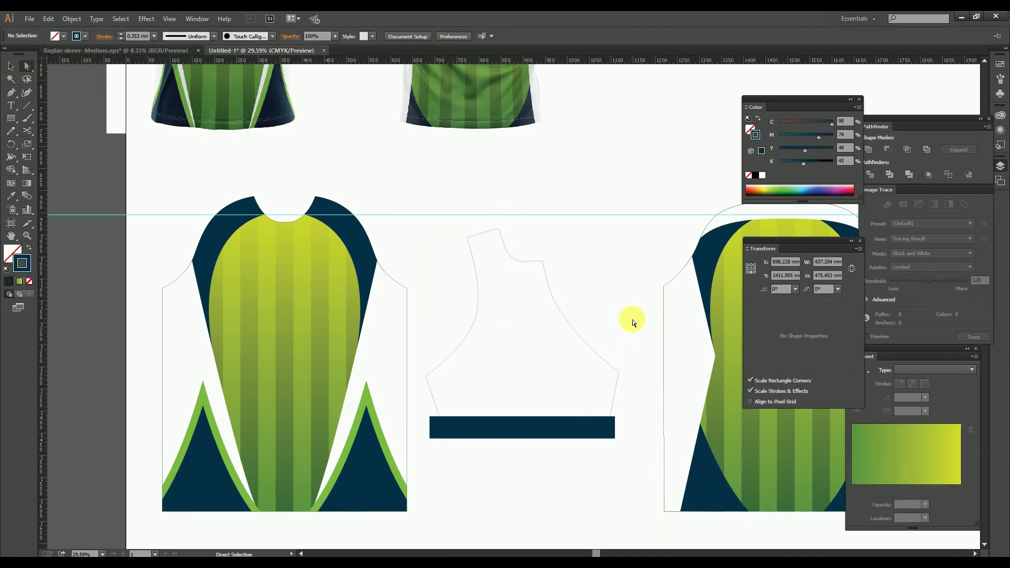
{"action": "key", "text": "ctrl+f"}
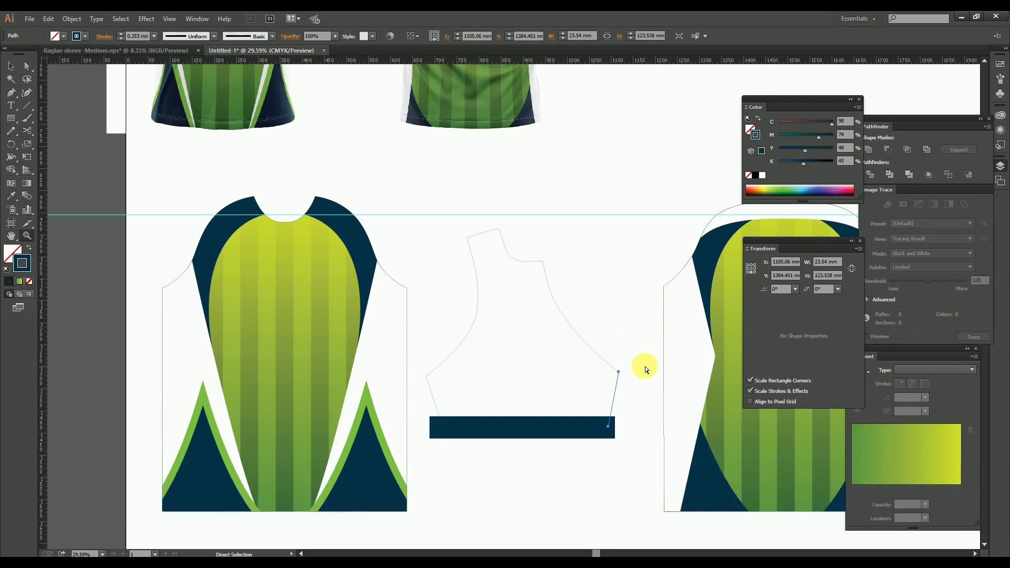
Set the keyboard increment to 55 mm and nudge the pasted edge segment one increment left, into the sleeve.
{"action": "key", "text": "ctrl+k"}
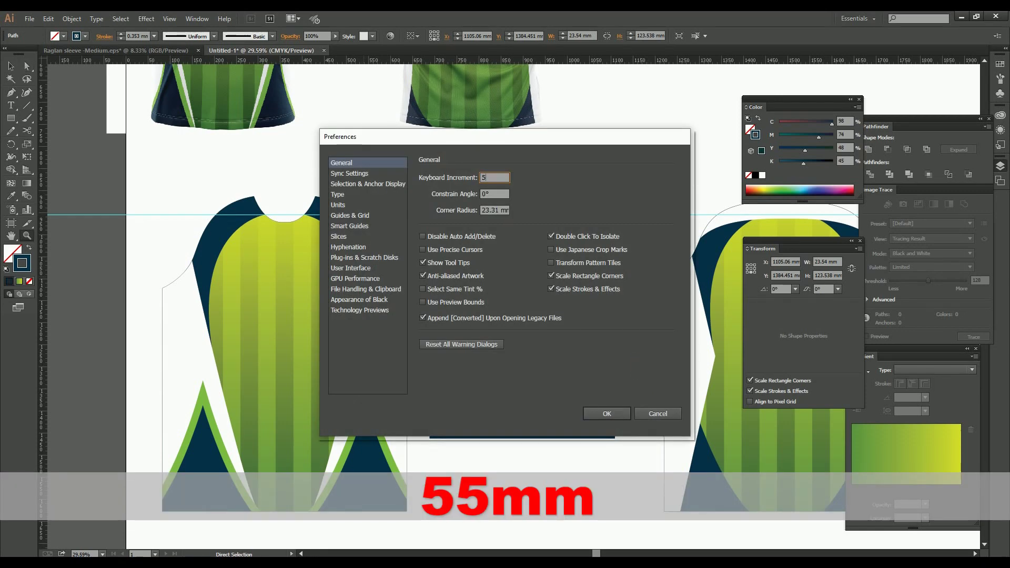
{"action": "type", "text": "55"}
{"action": "key", "text": "Return"}
{"action": "key", "text": "Left"}
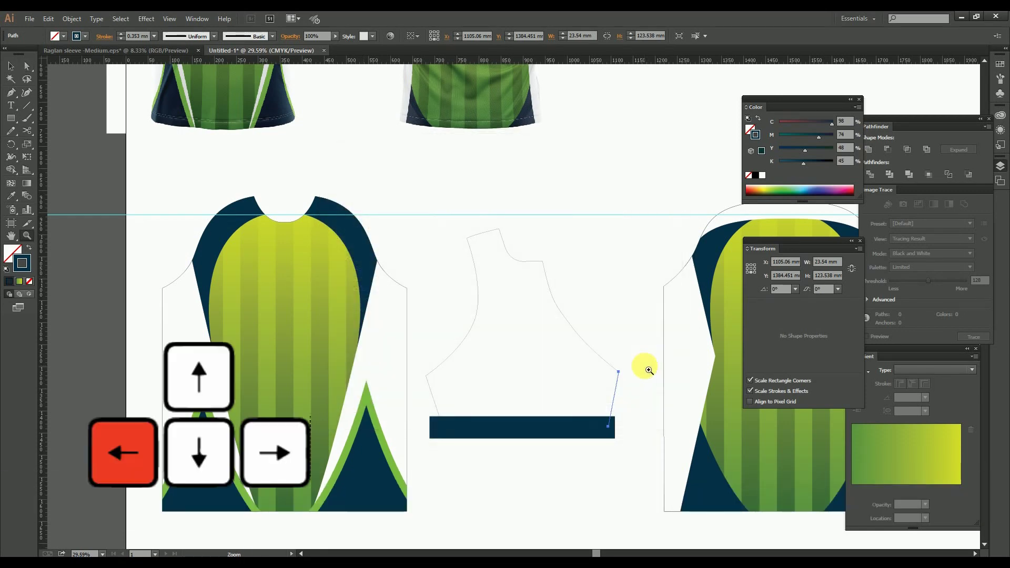
{"action": "left_click_drag", "start_coordinate": [570, 317], "coordinate": [652, 424]}
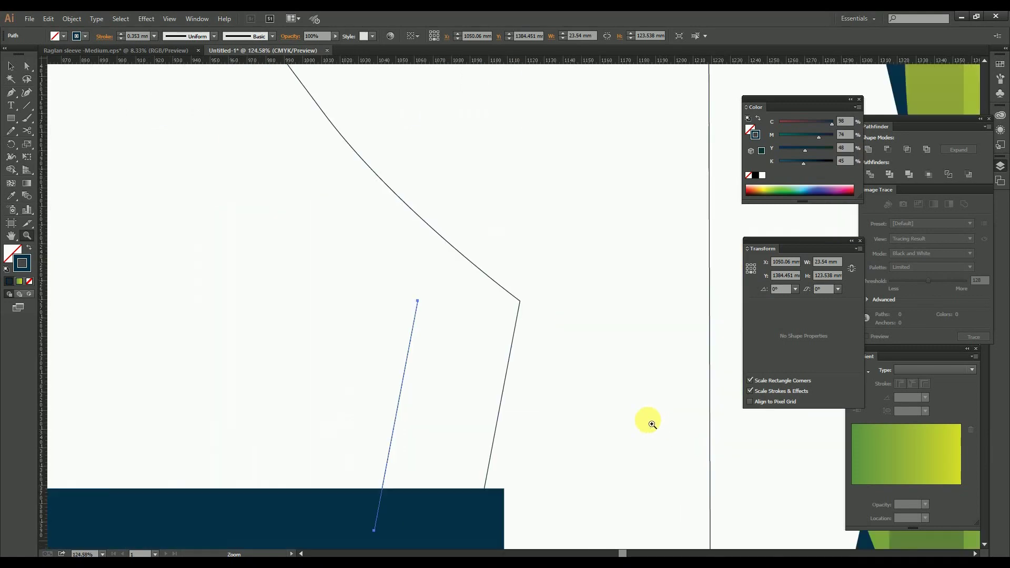
Extend the pasted right edge segment's upper end about 48 mm along its slope, past the sleeve's raglan curve.
{"action": "left_click_drag", "start_coordinate": [417, 303], "coordinate": [432, 217]}
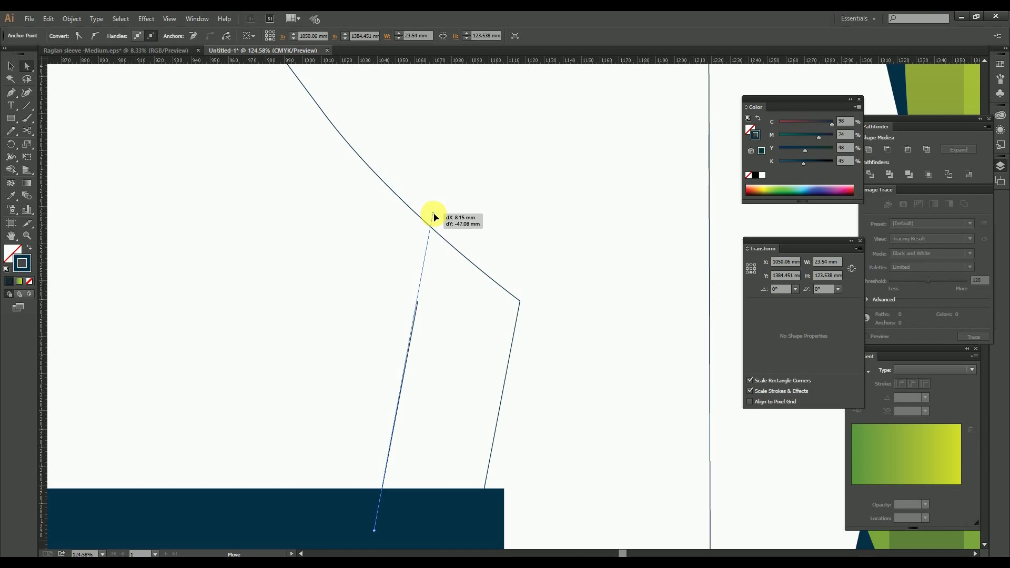
{"action": "left_click_drag", "start_coordinate": [435, 217], "coordinate": [434, 218]}
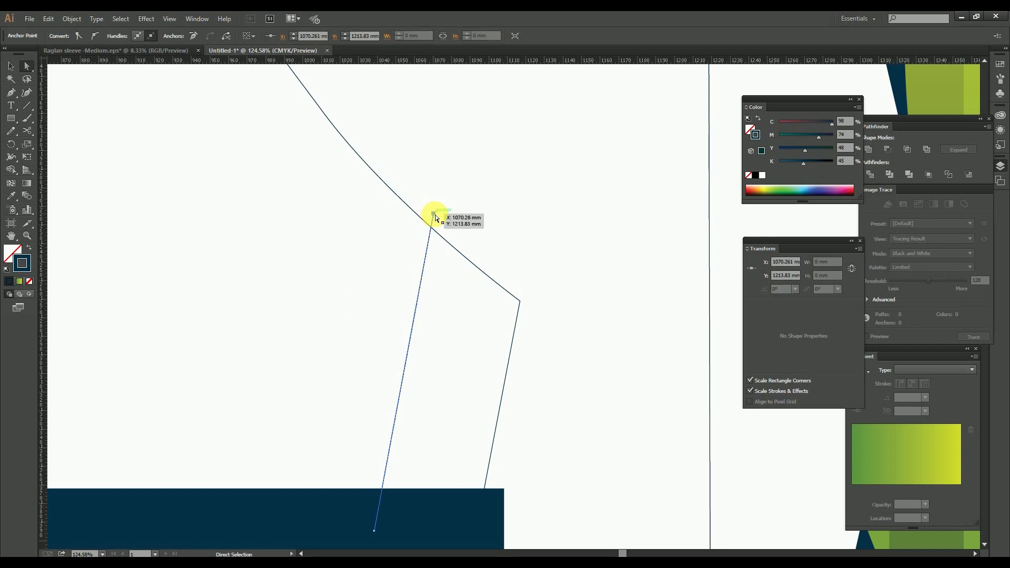
{"action": "left_click", "coordinate": [24, 69]}
Close the extended segment into a side panel reaching outside the sleeve's right edge and fill it with the cuff's navy.
{"action": "left_click", "coordinate": [11, 93]}
{"action": "left_click", "coordinate": [434, 214]}
{"action": "left_click", "coordinate": [548, 302]}
{"action": "left_click_drag", "start_coordinate": [546, 457], "coordinate": [571, 252]}
{"action": "left_click", "coordinate": [560, 341]}
{"action": "left_click", "coordinate": [399, 325]}
{"action": "left_click_drag", "start_coordinate": [403, 347], "coordinate": [571, 385]}
{"action": "left_click", "coordinate": [12, 169]}
{"action": "left_click", "coordinate": [14, 197]}
{"action": "left_click", "coordinate": [409, 397]}
Copy the sleeve's left side edge segment, paste it in front and nudge it 55 mm right, into the sleeve.
{"action": "key", "text": "ctrl+minus"}
{"action": "key", "text": "ctrl+minus"}
{"action": "key", "text": "ctrl+minus"}
{"action": "key", "text": "ctrl+minus"}
{"action": "key", "text": "ctrl+minus"}
{"action": "key", "text": "ctrl+minus"}
{"action": "key", "text": "ctrl+minus"}
{"action": "key", "text": "ctrl+minus"}
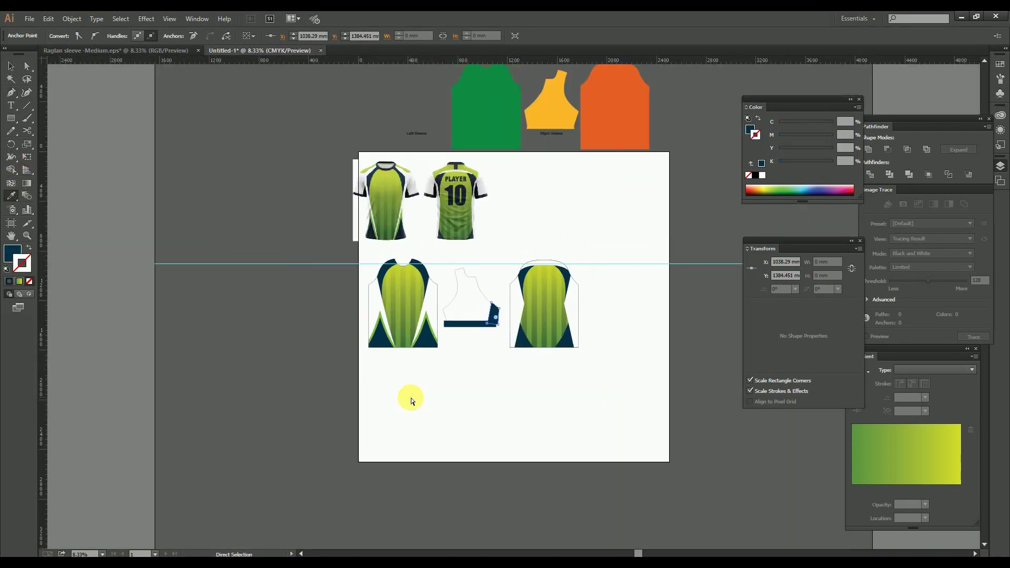
{"action": "key", "text": "ctrl+minus"}
{"action": "key", "text": "ctrl+minus"}
{"action": "key", "text": "z"}
{"action": "left_click_drag", "start_coordinate": [524, 327], "coordinate": [473, 282]}
{"action": "left_click", "coordinate": [26, 67]}
{"action": "left_click", "coordinate": [313, 371]}
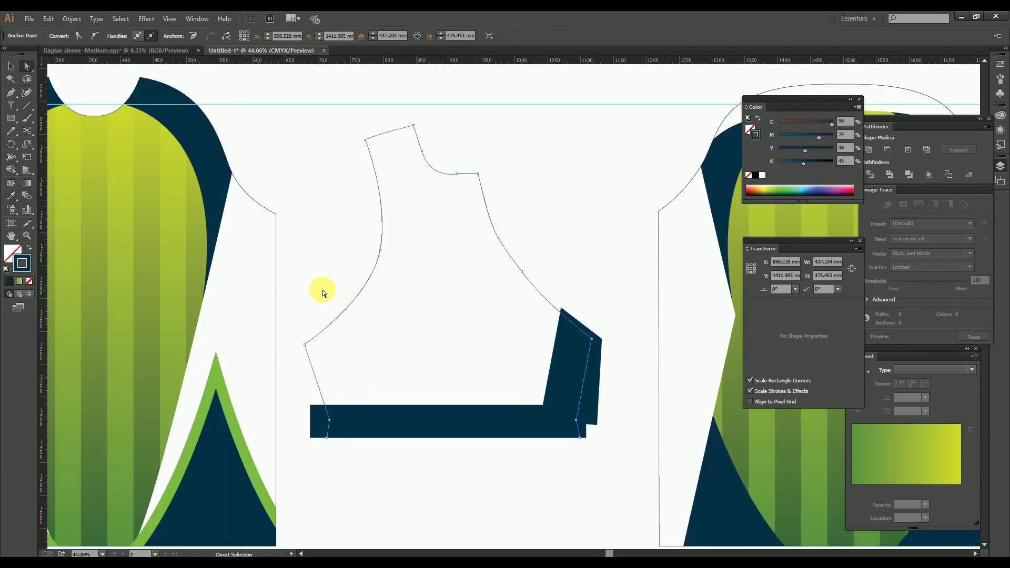
{"action": "key", "text": "ctrl+k"}
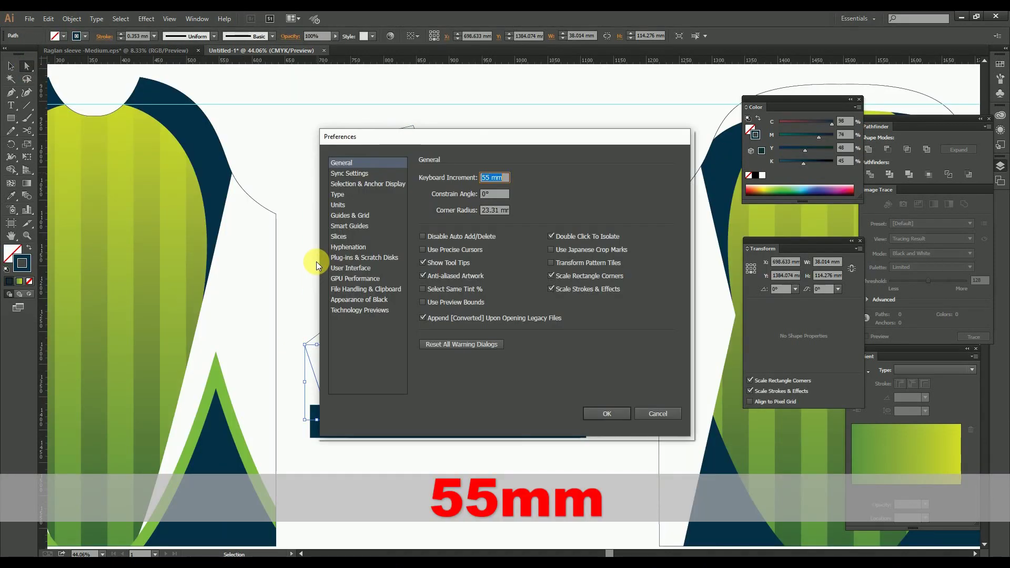
{"action": "key", "text": "Return"}
{"action": "key", "text": "Right"}
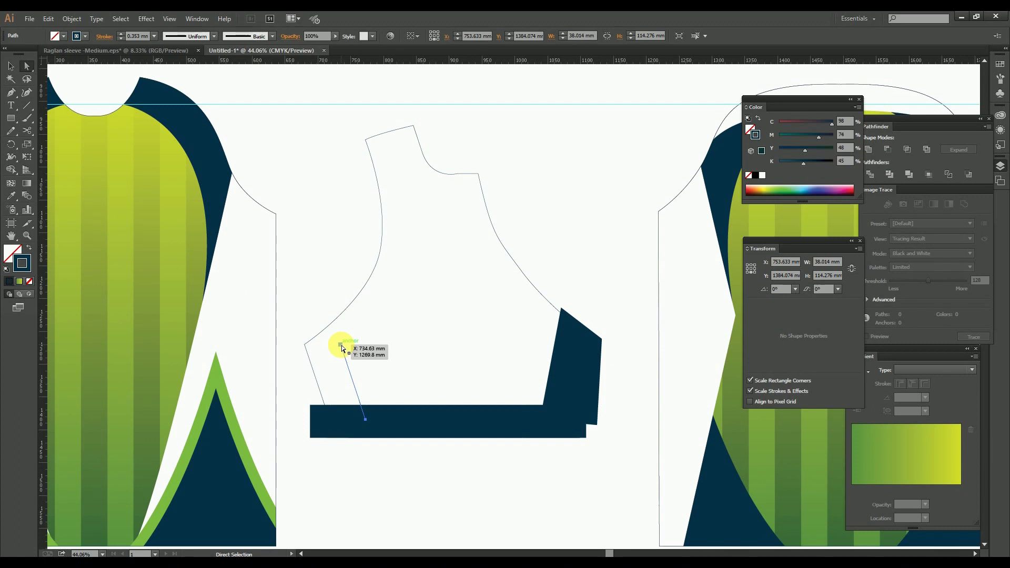
Extend the left segment above the raglan curve, close it into a panel outside the sleeve and fill it with the cuff's navy.
{"action": "left_click", "coordinate": [27, 67]}
{"action": "left_click_drag", "start_coordinate": [341, 347], "coordinate": [329, 314]}
{"action": "key", "text": "p"}
{"action": "left_click", "coordinate": [329, 312]}
{"action": "left_click", "coordinate": [289, 347]}
{"action": "left_click", "coordinate": [297, 416]}
{"action": "left_click", "coordinate": [10, 198]}
{"action": "left_click", "coordinate": [391, 415]}
Group the two navy side panels with the cuff rectangle.
{"action": "left_click", "coordinate": [11, 66]}
{"action": "left_click", "coordinate": [413, 425], "text": "shift"}
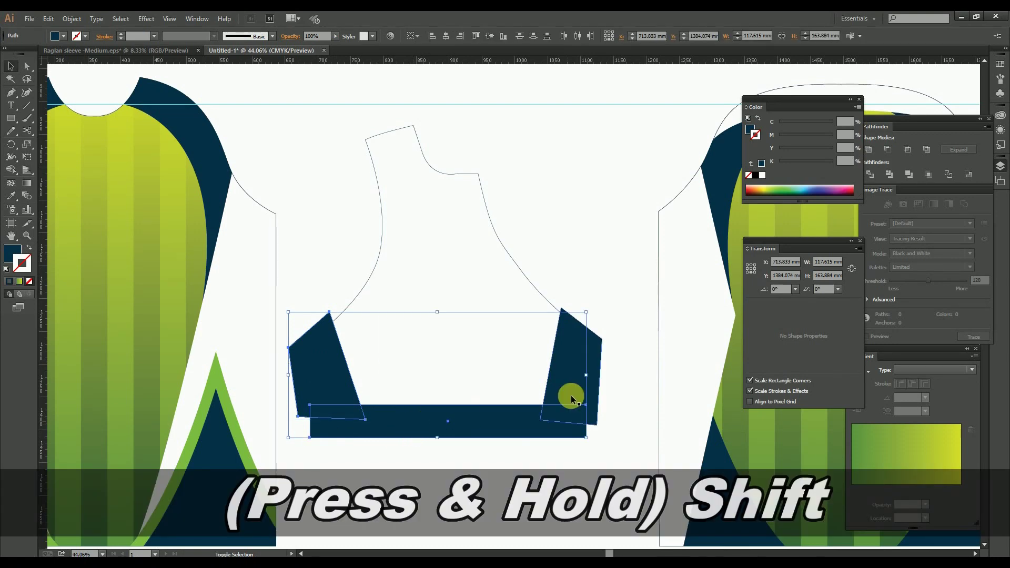
{"action": "left_click", "coordinate": [576, 365], "text": "shift"}
{"action": "right_click", "coordinate": [576, 368]}
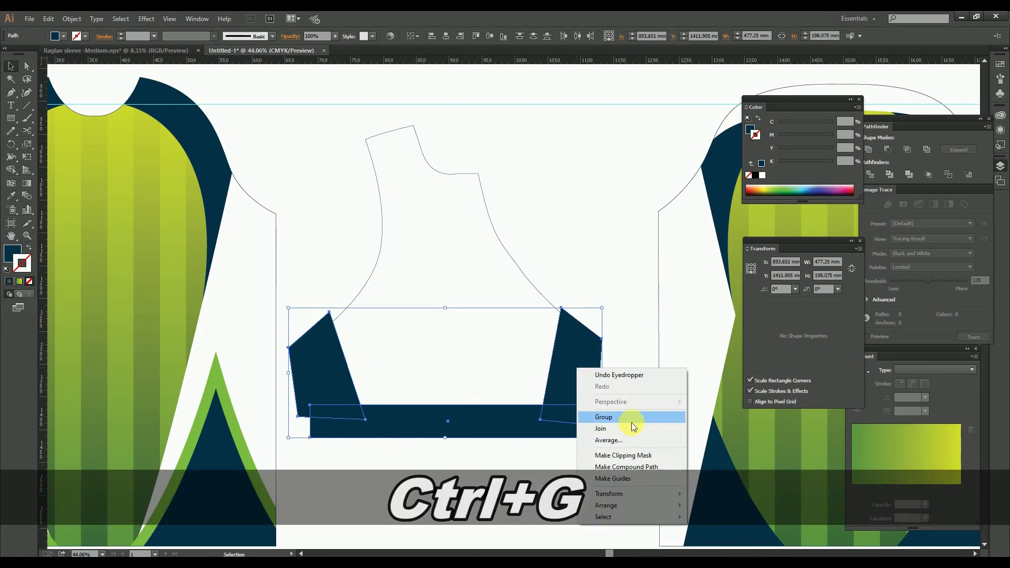
{"action": "left_click", "coordinate": [629, 417]}
{"action": "left_click", "coordinate": [499, 226]}
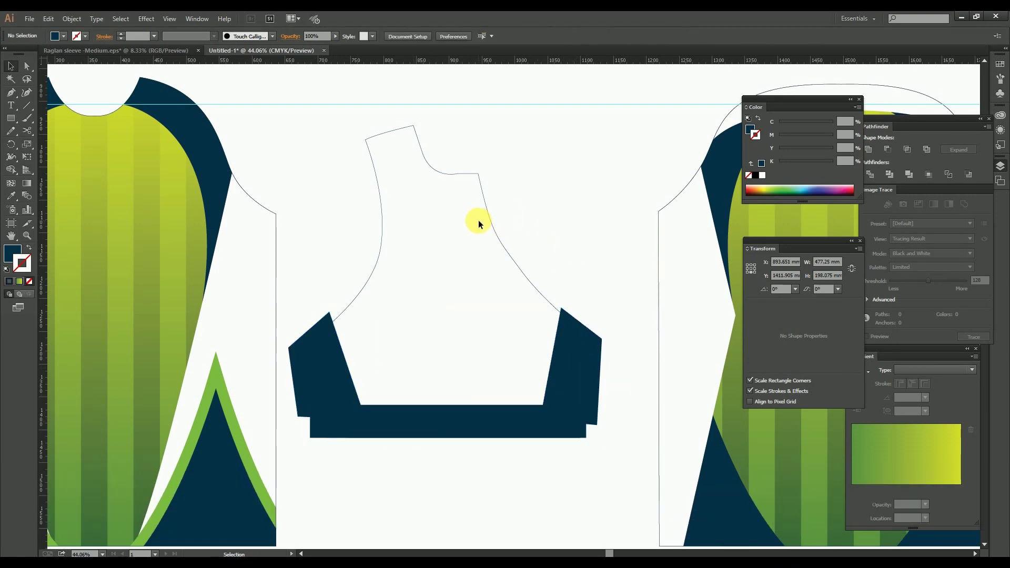
Paste a copy of the sleeve outline in front and use it as a clipping mask for the navy group.
{"action": "left_click", "coordinate": [444, 282]}
{"action": "key", "text": "ctrl+c"}
{"action": "left_click", "coordinate": [603, 240]}
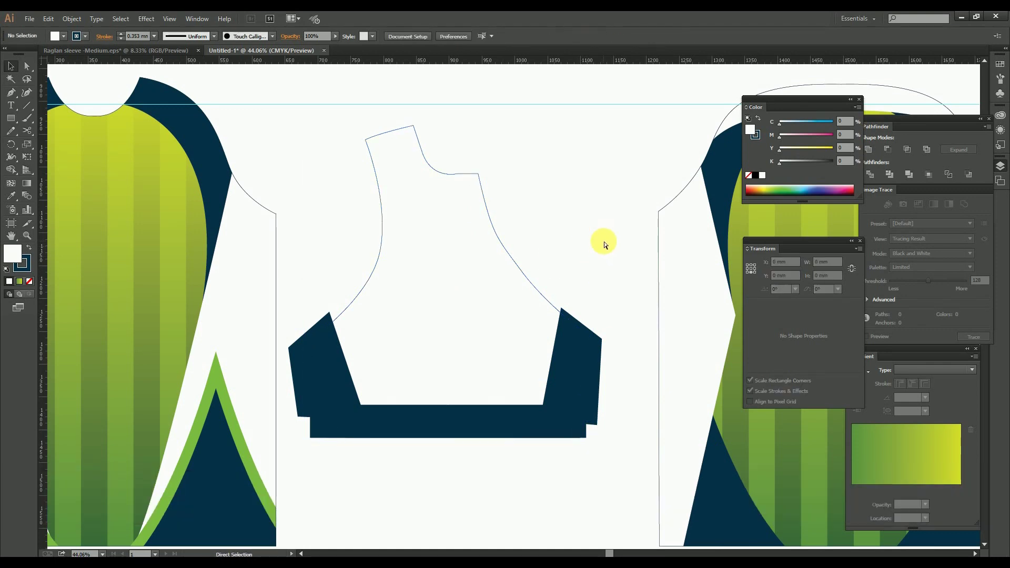
{"action": "key", "text": "ctrl+f"}
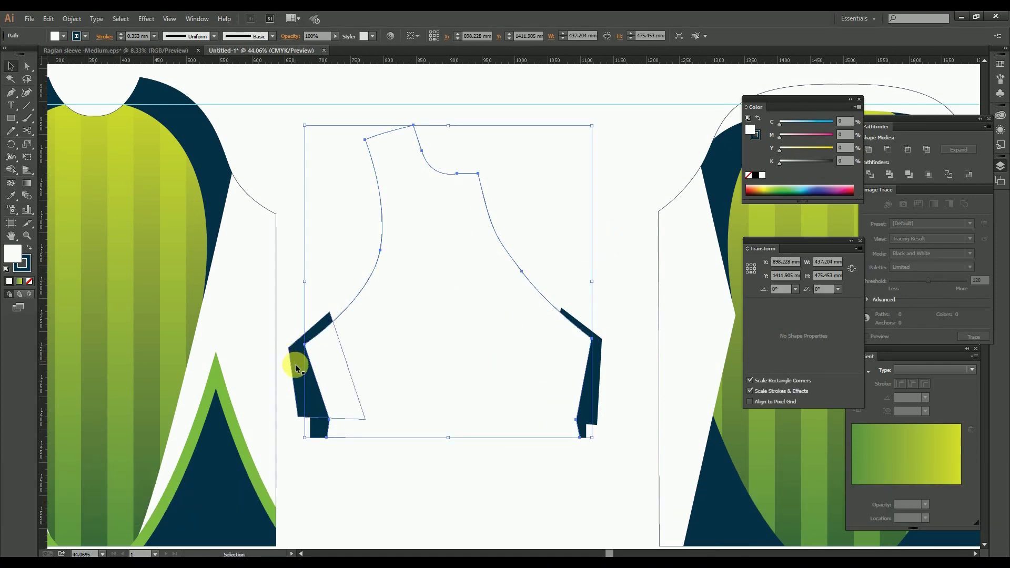
{"action": "left_click", "coordinate": [295, 364], "text": "shift"}
{"action": "right_click", "coordinate": [367, 355]}
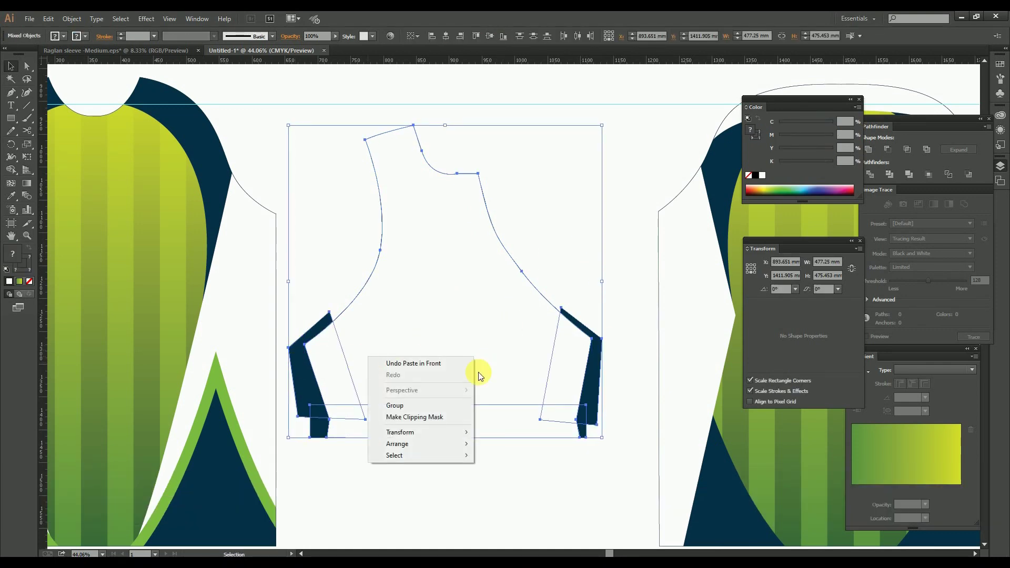
{"action": "left_click", "coordinate": [406, 417]}
{"action": "left_click", "coordinate": [575, 225]}
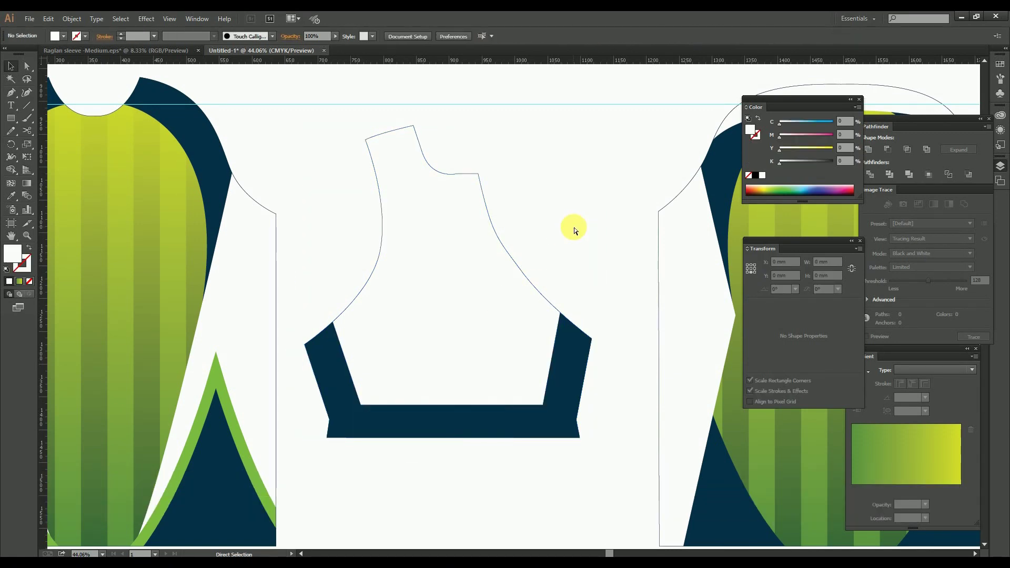
Group the sleeve outline with its clipped navy cuff and side panels.
{"action": "key", "text": "ctrl+minus"}
{"action": "key", "text": "ctrl+minus"}
{"action": "key", "text": "ctrl+minus"}
{"action": "key", "text": "ctrl+minus"}
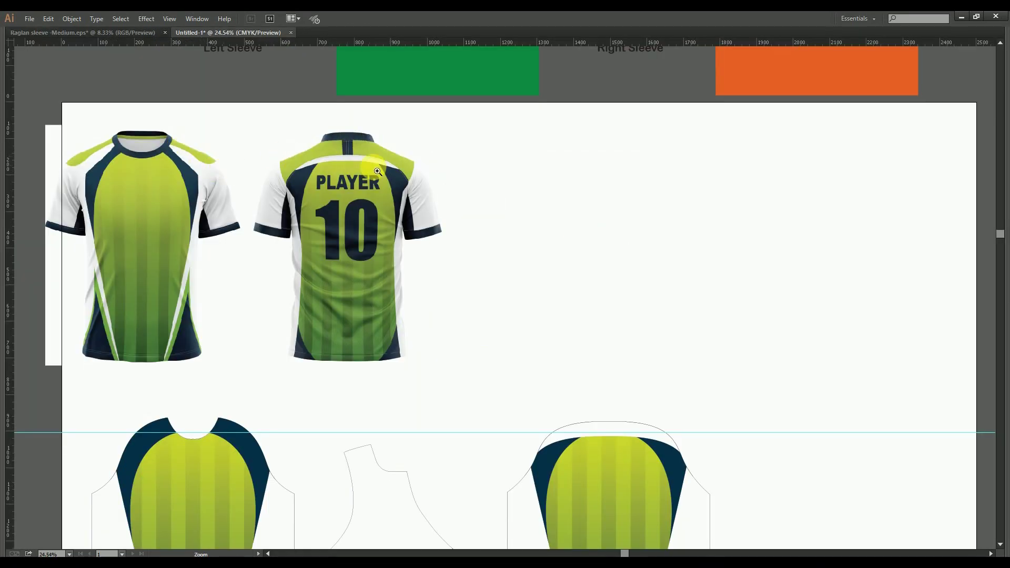
{"action": "left_click_drag", "start_coordinate": [466, 330], "coordinate": [380, 164]}
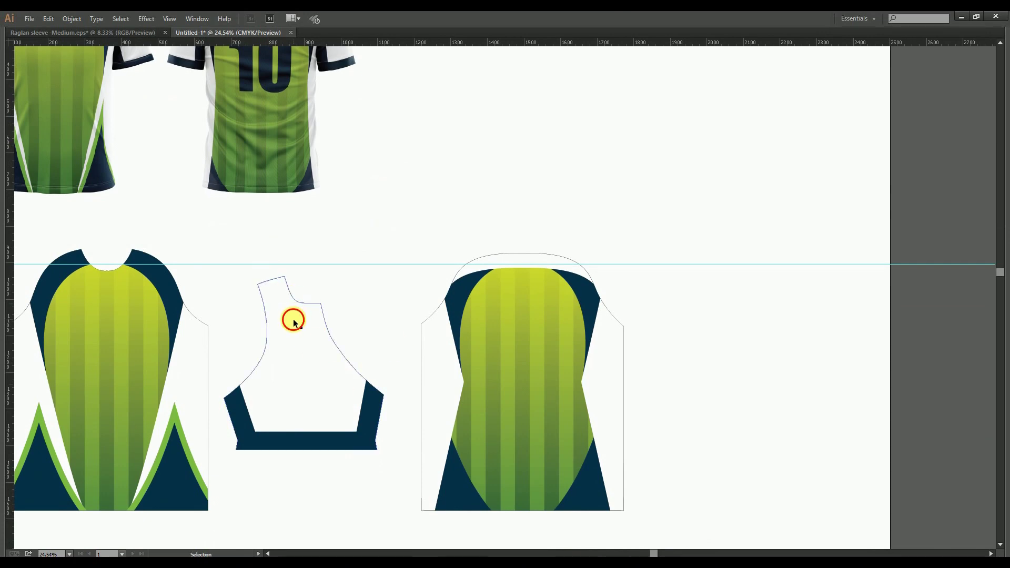
{"action": "left_click_drag", "start_coordinate": [293, 320], "coordinate": [333, 283]}
{"action": "key", "text": "ctrl+z"}
{"action": "right_click", "coordinate": [271, 361]}
{"action": "left_click", "coordinate": [322, 408]}
Place a vertical guide through the top centre anchor of the back piece.
{"action": "key", "text": "Tab"}
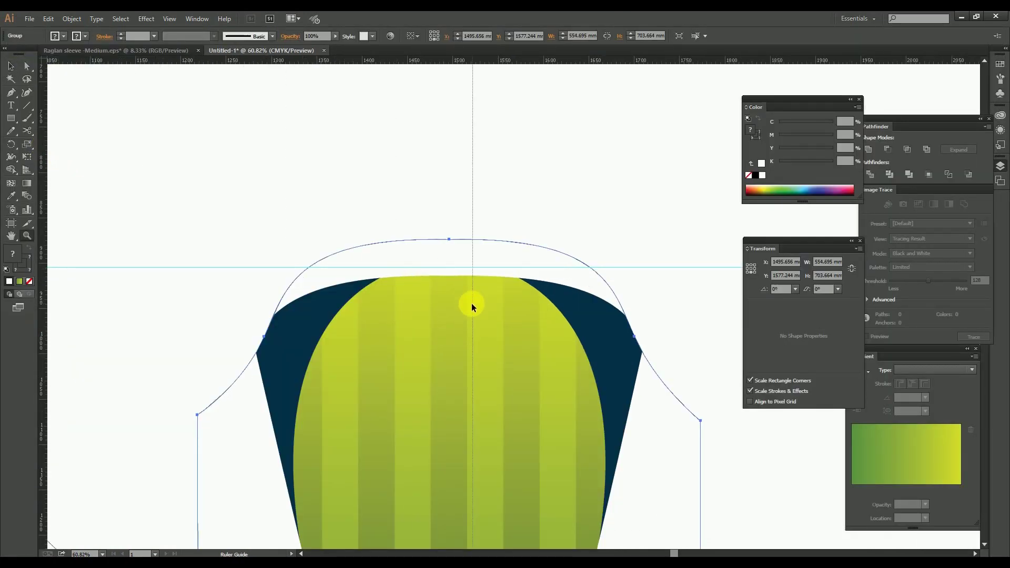
{"action": "left_click_drag", "start_coordinate": [446, 283], "coordinate": [449, 285]}
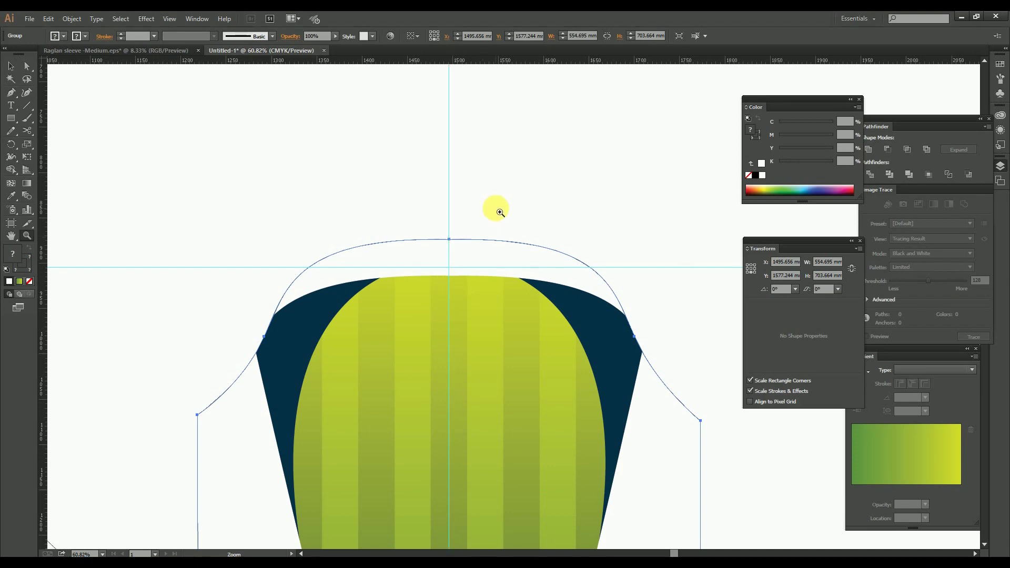
Move the sleeve onto the back piece so its upper-left corner meets the guide at the back's top centre.
{"action": "key", "text": "ctrl+minus"}
{"action": "key", "text": "ctrl+minus"}
{"action": "key", "text": "ctrl+minus"}
{"action": "key", "text": "ctrl+minus"}
{"action": "key", "text": "v"}
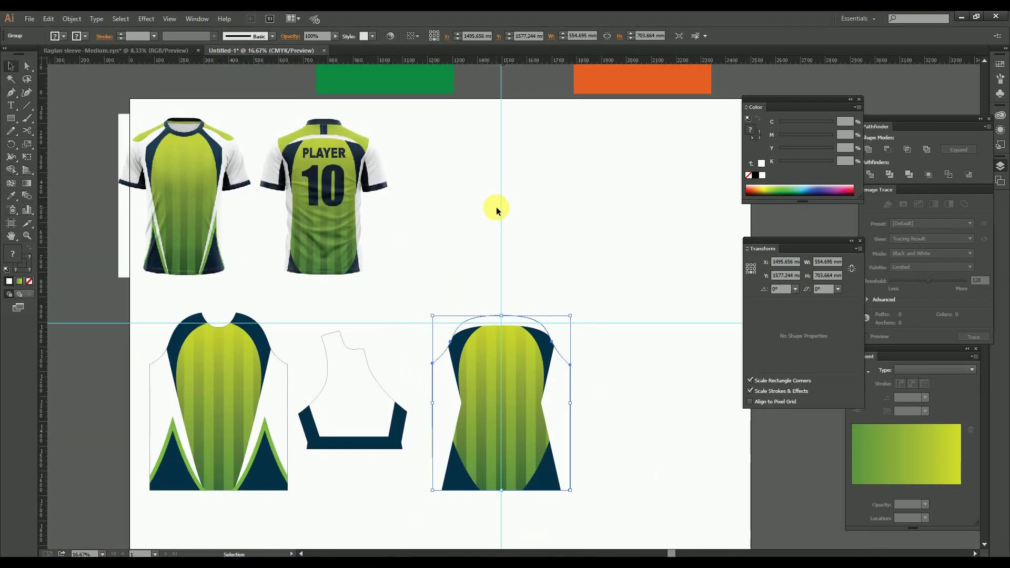
{"action": "left_click", "coordinate": [330, 376]}
{"action": "left_click_drag", "start_coordinate": [339, 352], "coordinate": [542, 328]}
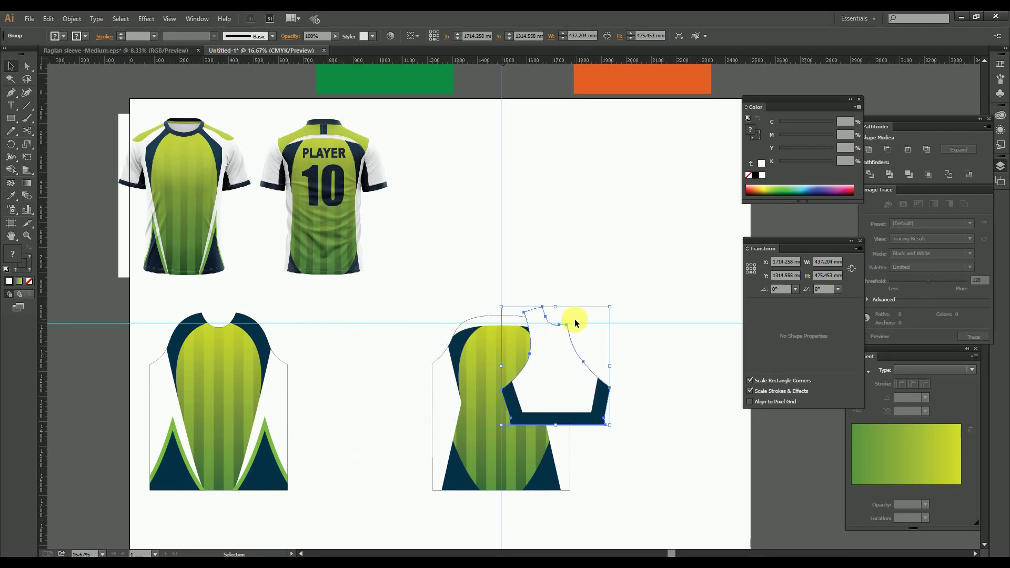
{"action": "left_click", "coordinate": [27, 235]}
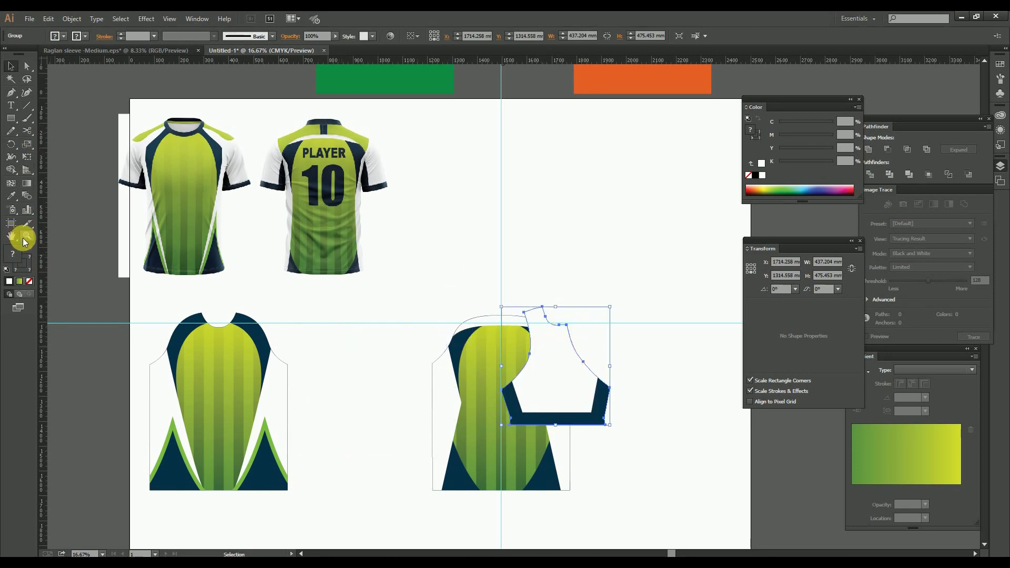
{"action": "left_click_drag", "start_coordinate": [415, 244], "coordinate": [681, 426]}
{"action": "left_click_drag", "start_coordinate": [576, 377], "coordinate": [527, 499]}
{"action": "key", "text": "v"}
{"action": "left_click_drag", "start_coordinate": [412, 366], "coordinate": [361, 378]}
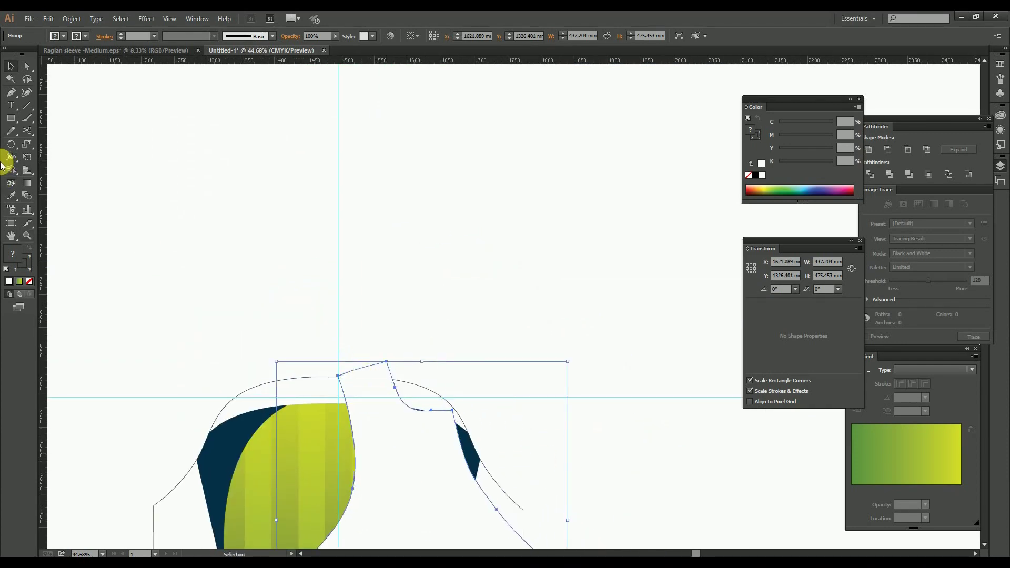
Rotate the sleeve counterclockwise about that corner until its raglan edge lies along the back's right shoulder curve.
{"action": "left_click", "coordinate": [9, 147]}
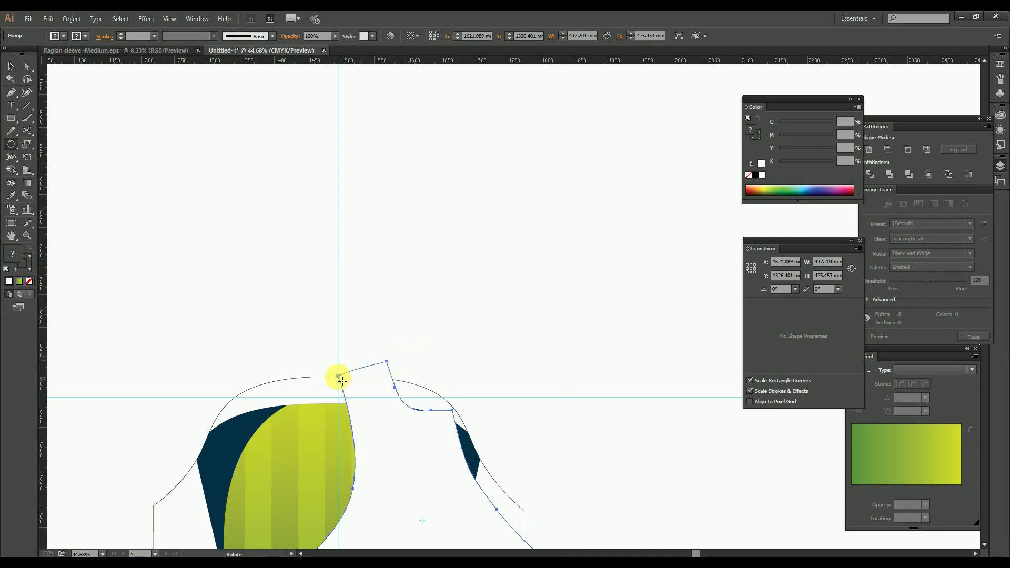
{"action": "mouse_move", "coordinate": [473, 517]}
{"action": "left_mouse_down"}
{"action": "mouse_move", "coordinate": [513, 449]}
{"action": "mouse_move", "coordinate": [513, 311]}
{"action": "left_mouse_up"}
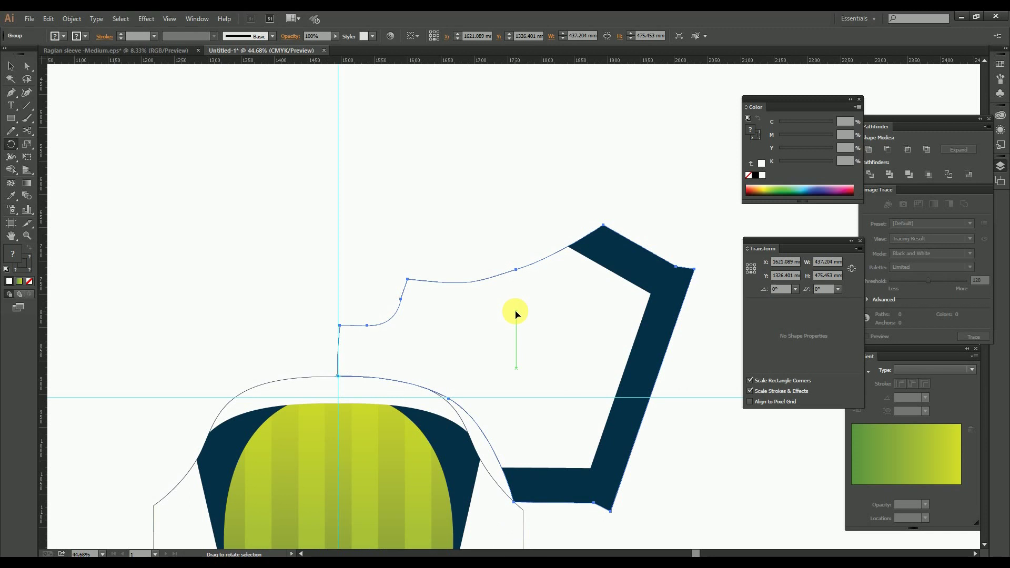
{"action": "left_click", "coordinate": [9, 67]}
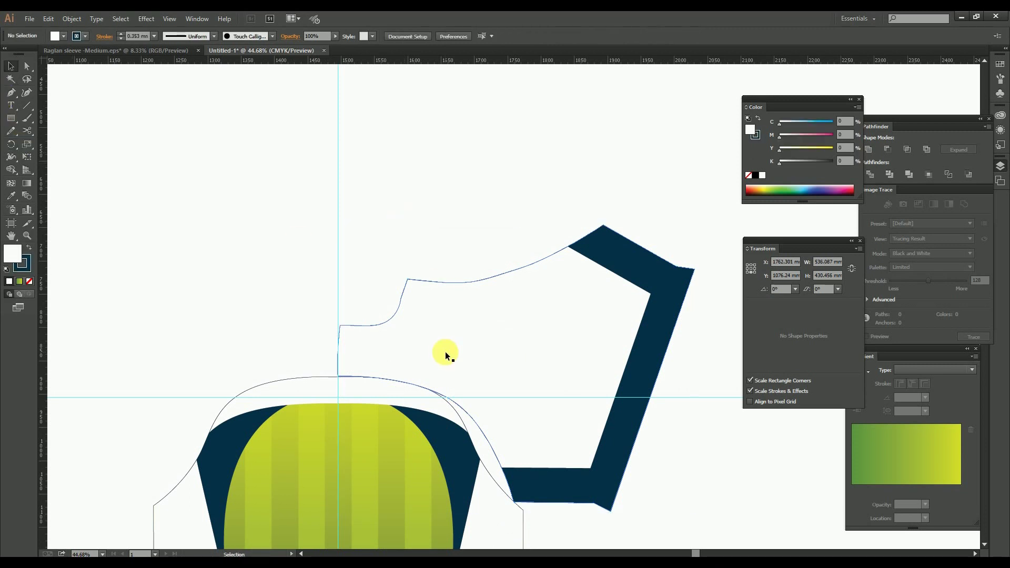
Set the keyboard increment to 7 mm and nudge the rotated sleeve one increment left.
{"action": "key", "text": "ctrl+k"}
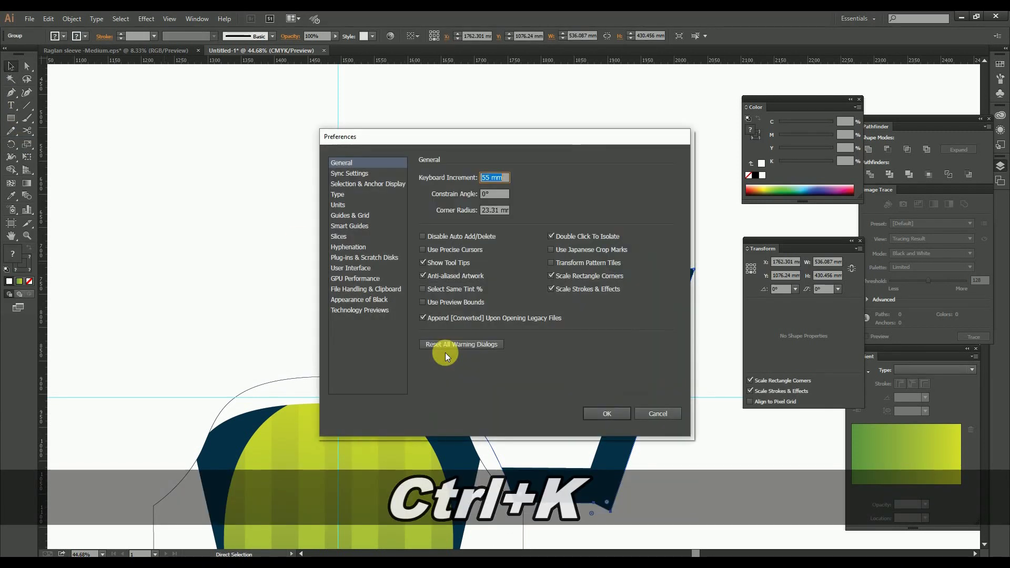
{"action": "type", "text": "7"}
{"action": "key", "text": "Return"}
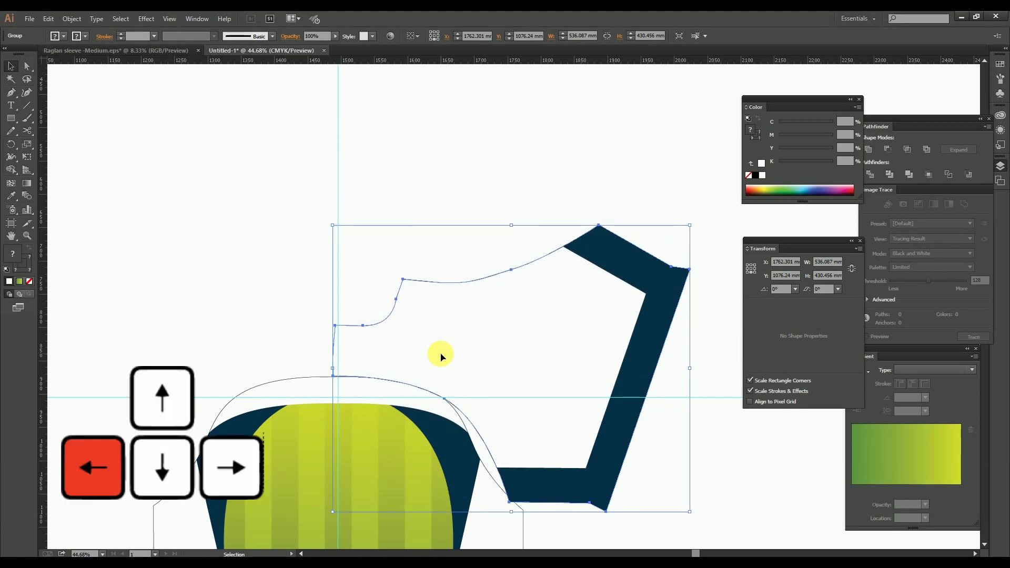
{"action": "left_click", "coordinate": [410, 216]}
Draw a closed shoulder yoke shape, about 374 × 275 mm, curving from the sleeve's neckline across the sleeve and over the back's top.
{"action": "key", "text": "z"}
{"action": "key", "text": "space"}
{"action": "left_click_drag", "start_coordinate": [563, 409], "coordinate": [564, 406]}
{"action": "left_click", "coordinate": [10, 92]}
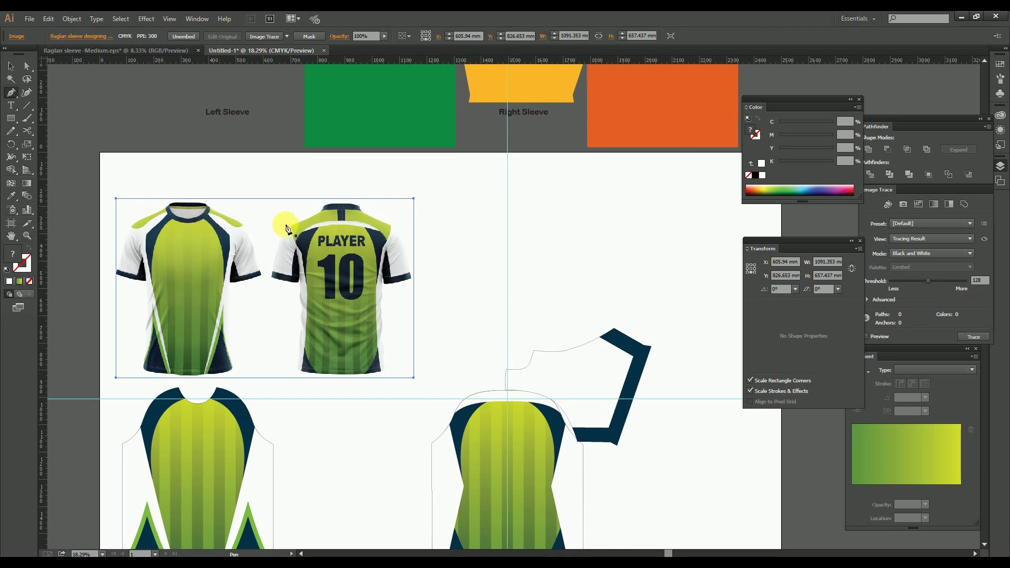
{"action": "left_click", "coordinate": [523, 360]}
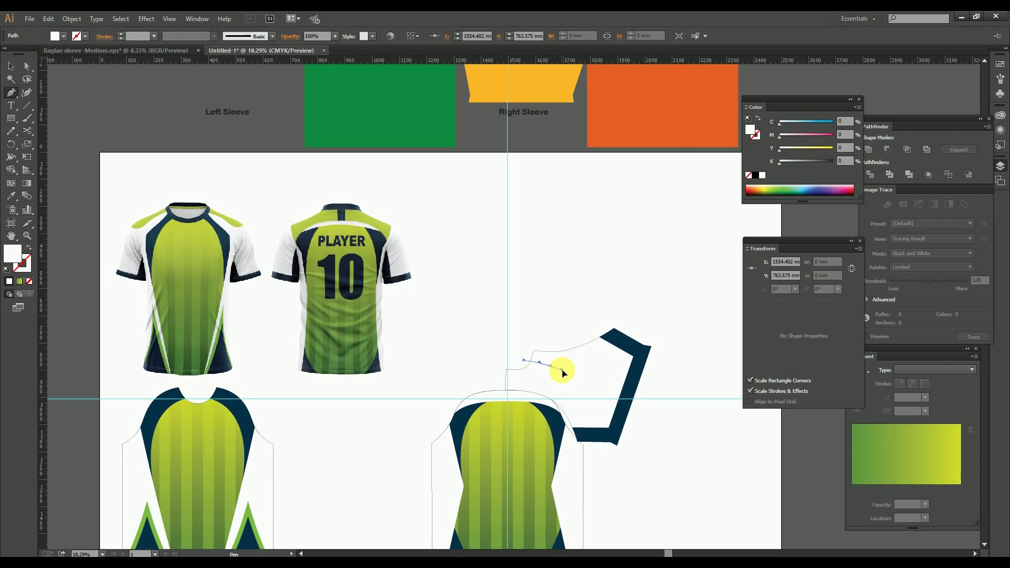
{"action": "left_click_drag", "start_coordinate": [580, 397], "coordinate": [566, 431]}
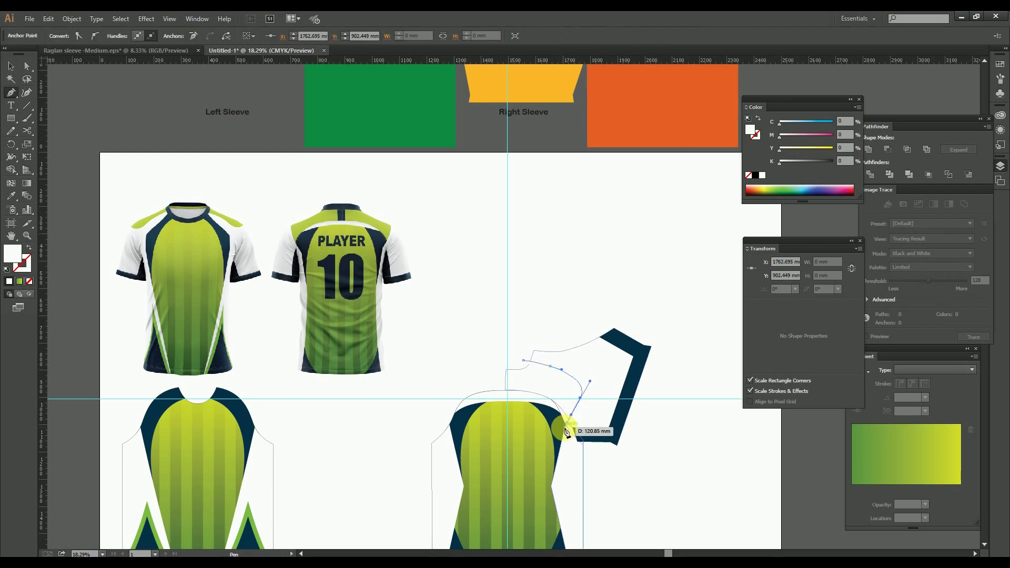
{"action": "left_click", "coordinate": [566, 435], "text": "ctrl"}
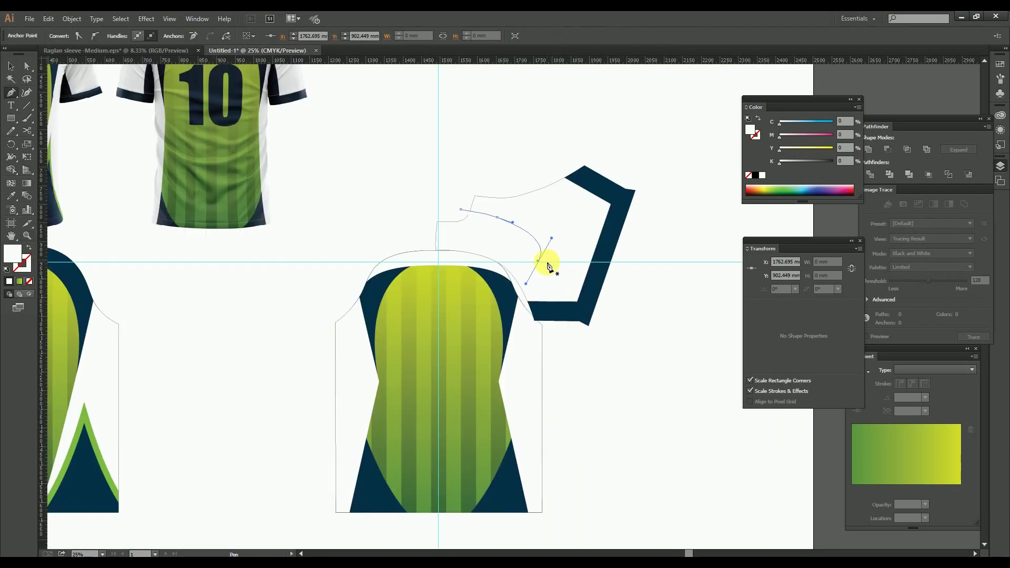
{"action": "left_click_drag", "start_coordinate": [539, 261], "coordinate": [514, 312]}
{"action": "left_click", "coordinate": [512, 312]}
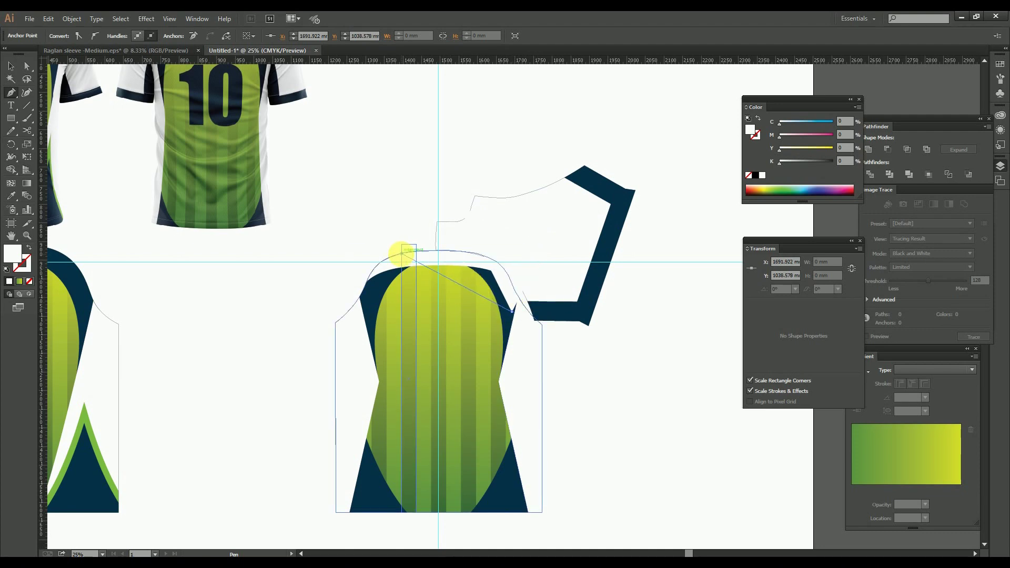
{"action": "left_click", "coordinate": [401, 253]}
{"action": "left_click", "coordinate": [401, 212]}
{"action": "left_click", "coordinate": [461, 210]}
{"action": "key", "text": "v"}
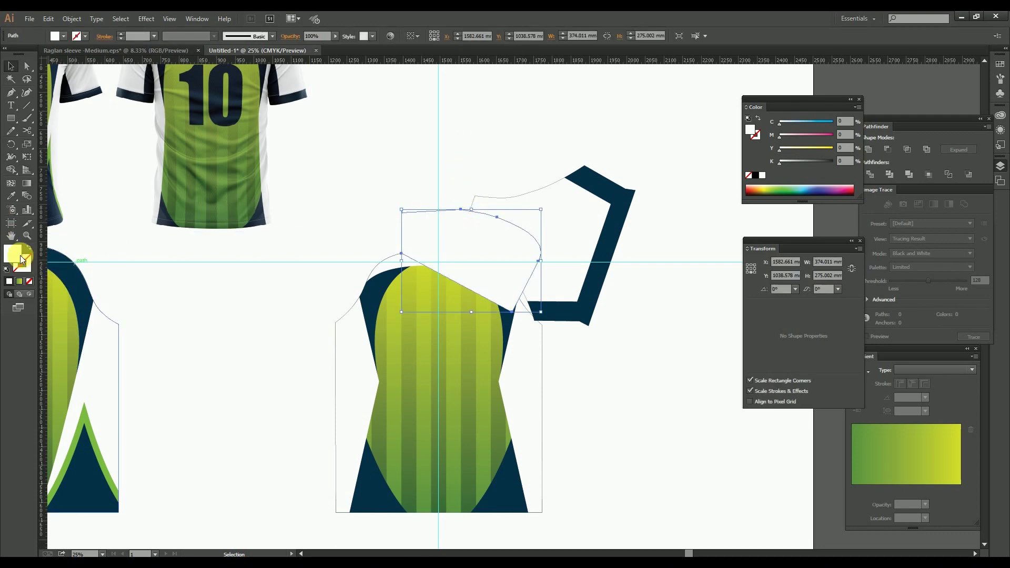
Fill the shoulder yoke shape with lime green, C 32, M 4, Y 99, K 0.
{"action": "double_click", "coordinate": [13, 256]}
{"action": "left_click_drag", "start_coordinate": [476, 194], "coordinate": [417, 332]}
{"action": "type", "text": "32"}
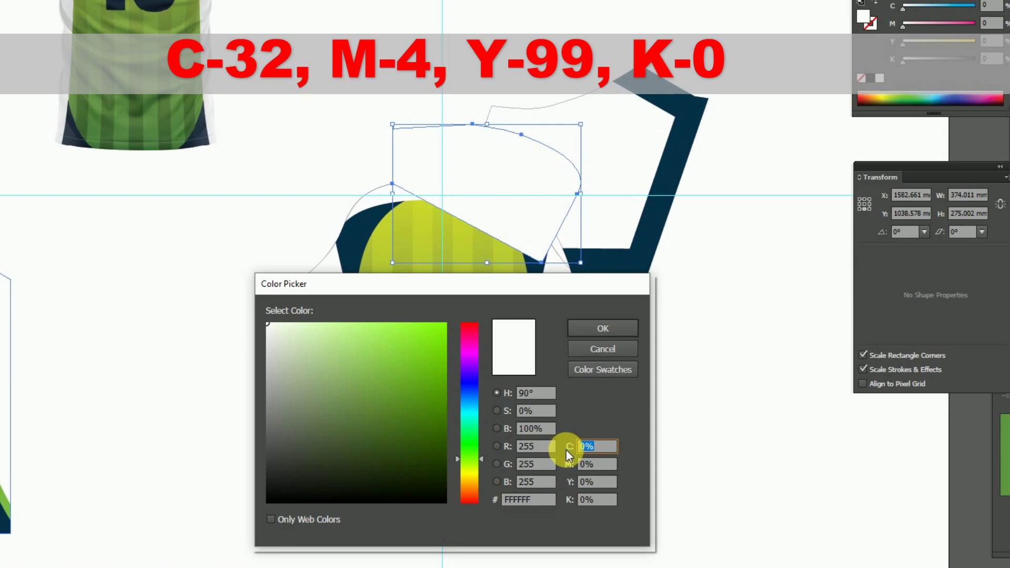
{"action": "key", "text": "Tab"}
{"action": "type", "text": "4"}
{"action": "key", "text": "Tab"}
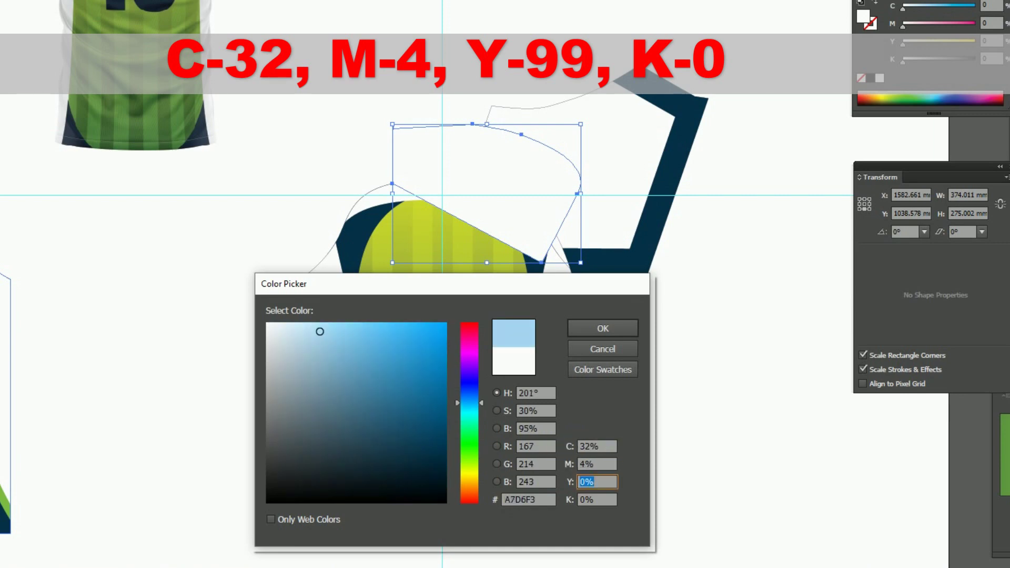
{"action": "type", "text": "99"}
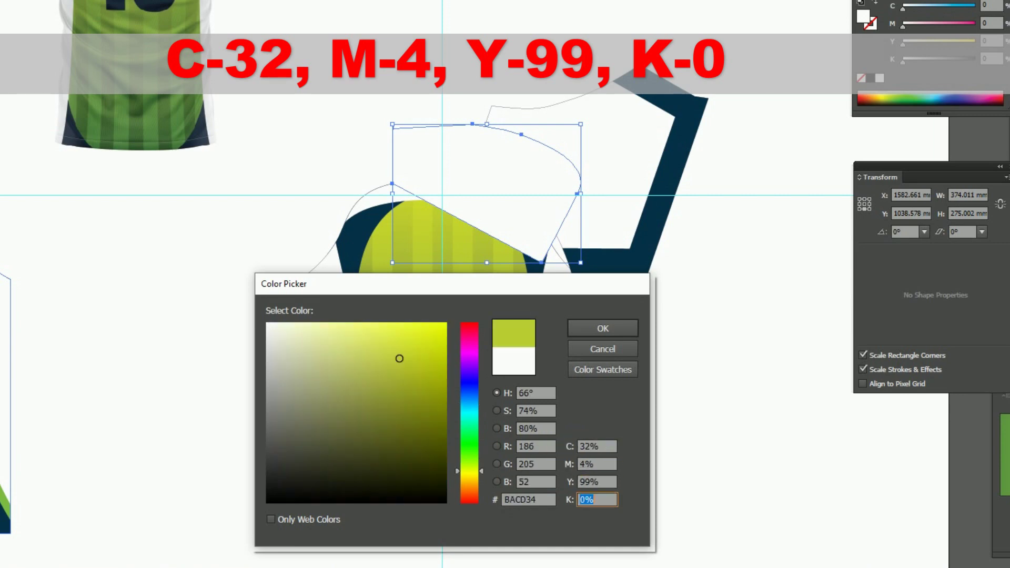
{"action": "key", "text": "Return"}
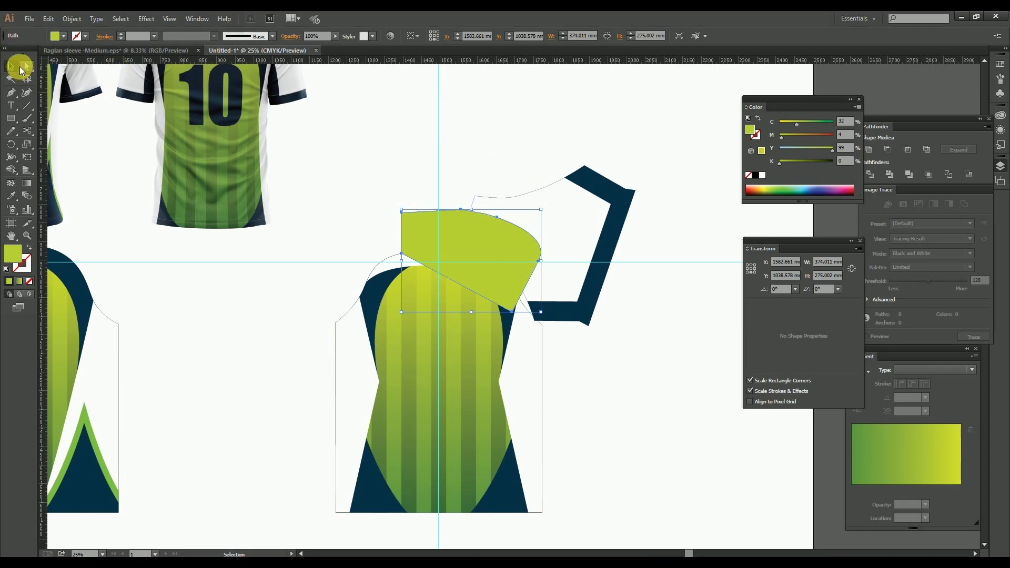
Copy the sleeve outline, paste it in front, and use it as a clipping mask on the lime yoke.
{"action": "left_click", "coordinate": [28, 67]}
{"action": "left_click", "coordinate": [514, 163]}
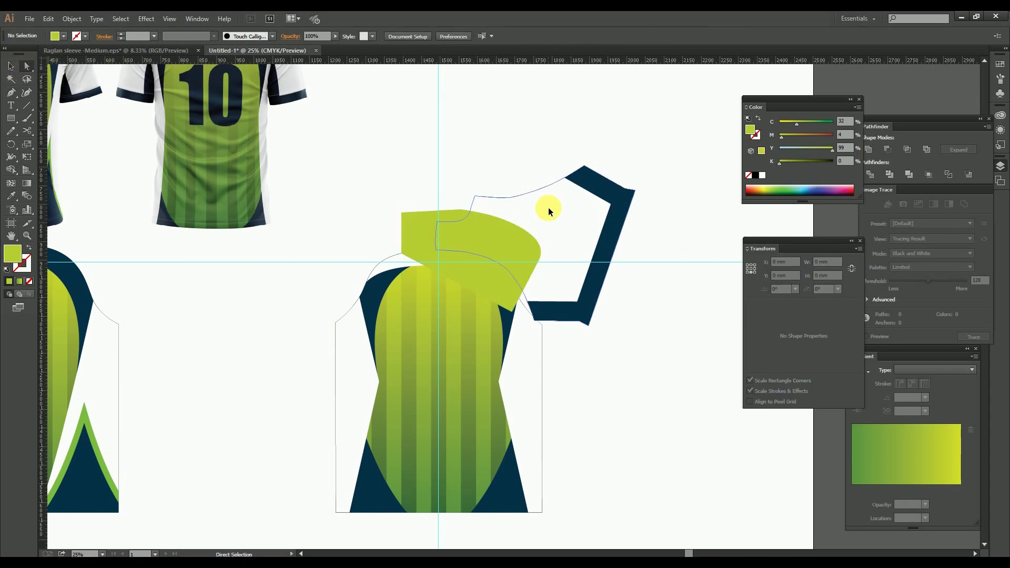
{"action": "left_click", "coordinate": [547, 207]}
{"action": "key", "text": "ctrl+c"}
{"action": "key", "text": "a"}
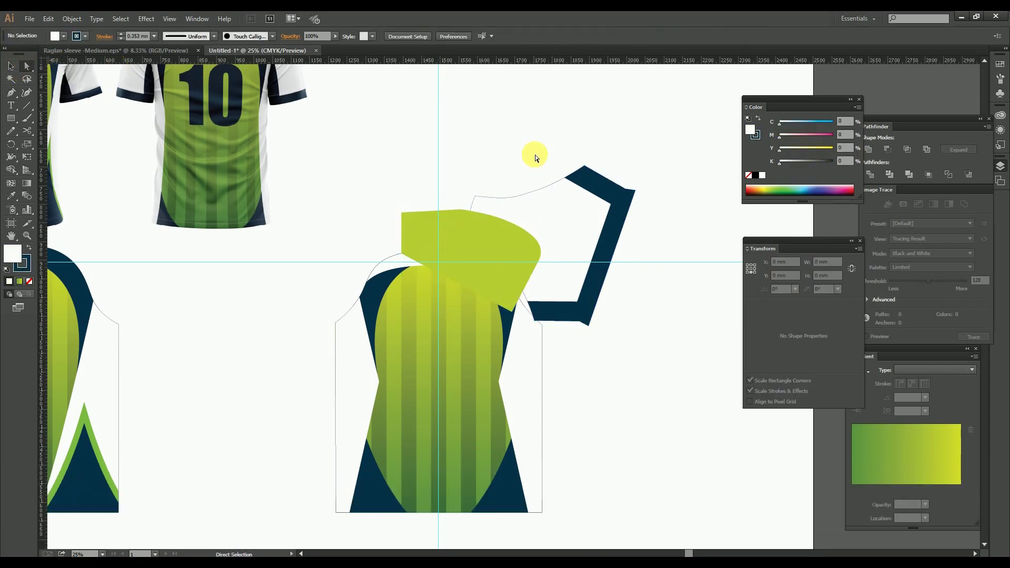
{"action": "key", "text": "ctrl+f"}
{"action": "key", "text": "v"}
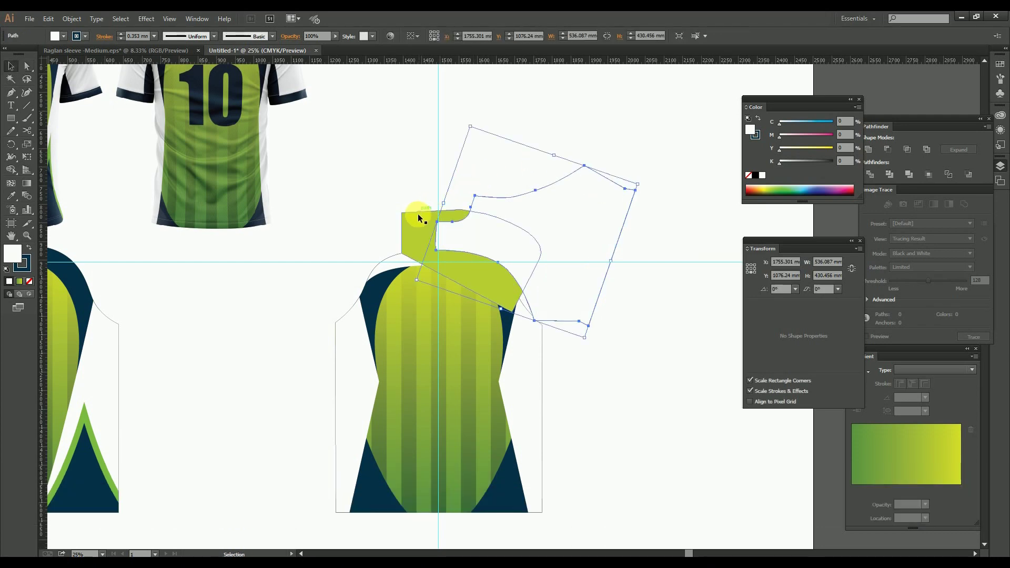
{"action": "left_click", "coordinate": [415, 224], "text": "shift"}
{"action": "right_click", "coordinate": [415, 223]}
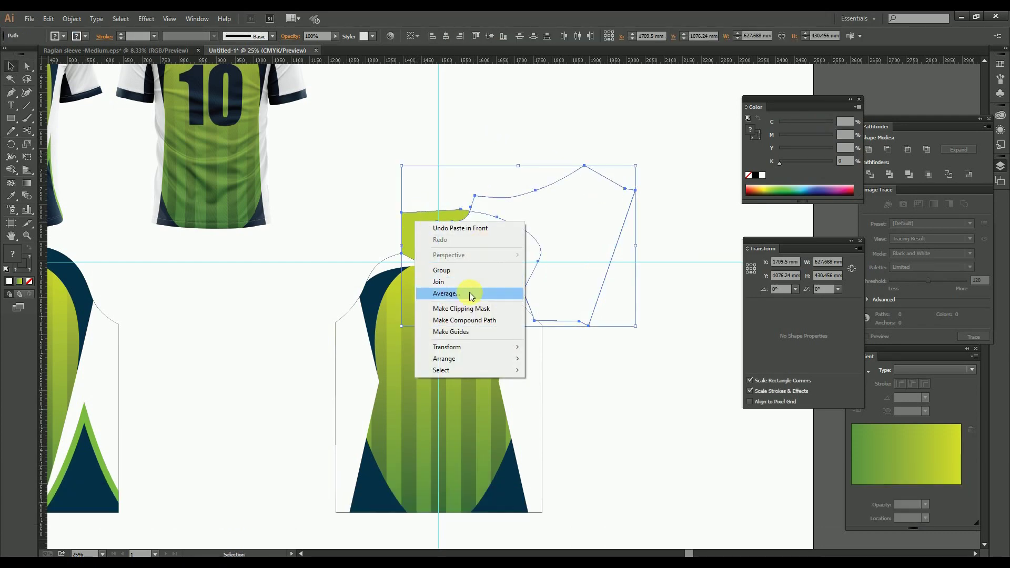
{"action": "key", "text": "ctrl+7"}
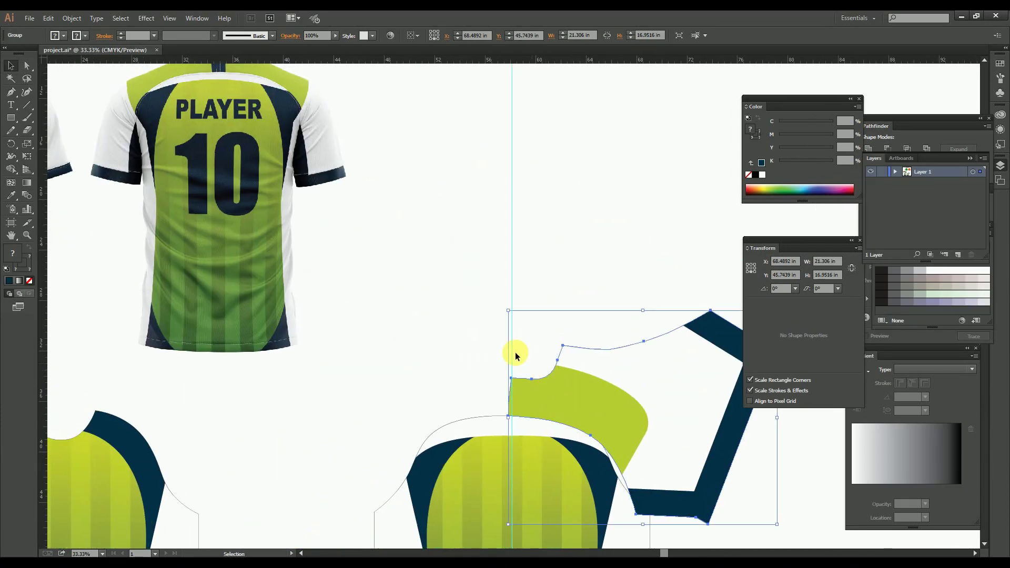
Draw a rectangle about 37 × 79 mm over the yoke's end at the sleeve's neckline and fill it with the back piece's navy.
{"action": "key", "text": "space"}
{"action": "left_click_drag", "start_coordinate": [353, 237], "coordinate": [375, 299]}
{"action": "key", "text": "space"}
{"action": "left_click_drag", "start_coordinate": [430, 277], "coordinate": [248, 115]}
{"action": "left_click", "coordinate": [380, 186], "text": "ctrl"}
{"action": "left_click_drag", "start_coordinate": [279, 223], "coordinate": [511, 338]}
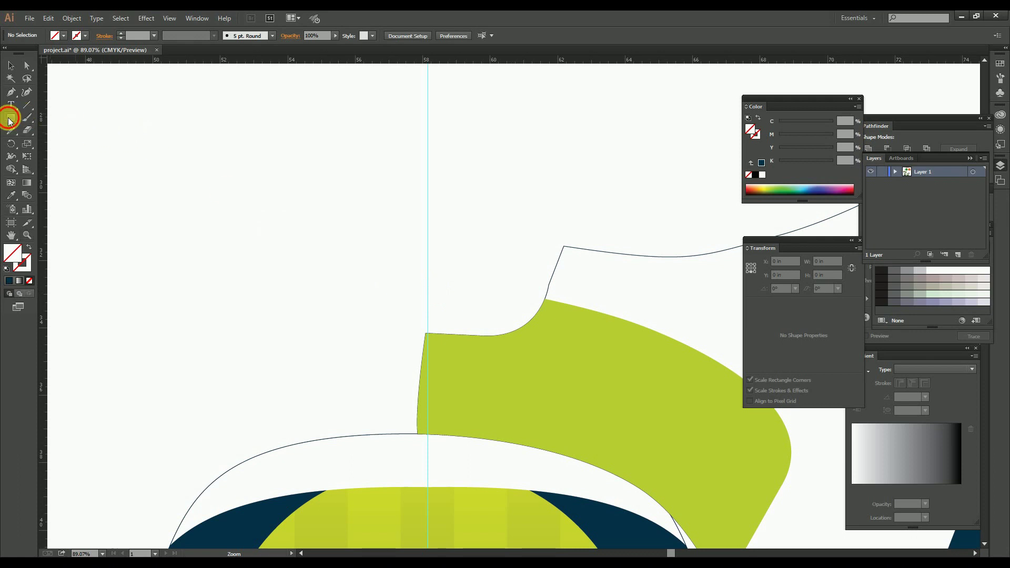
{"action": "left_click_drag", "start_coordinate": [429, 332], "coordinate": [476, 440]}
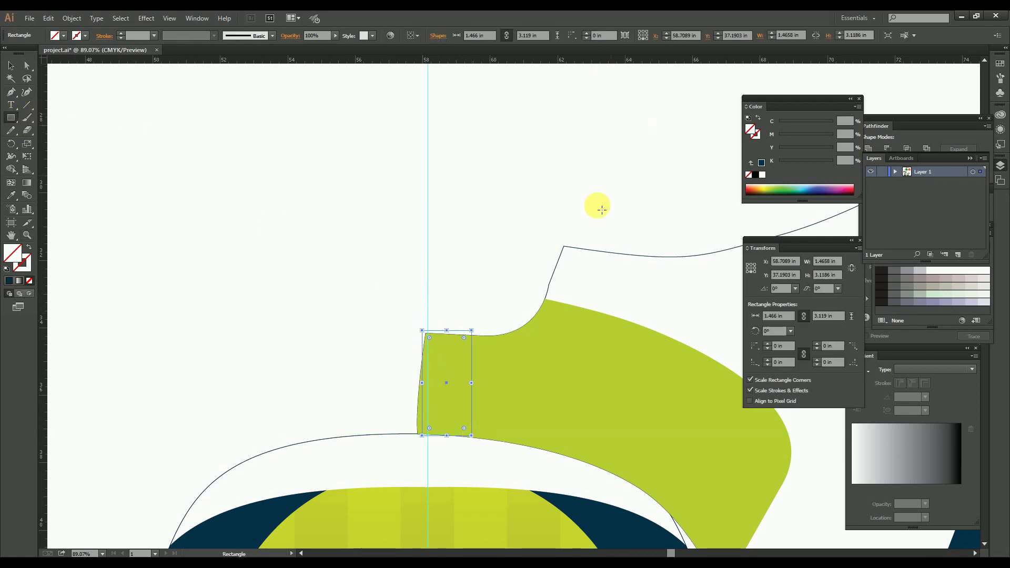
{"action": "left_click", "coordinate": [10, 195]}
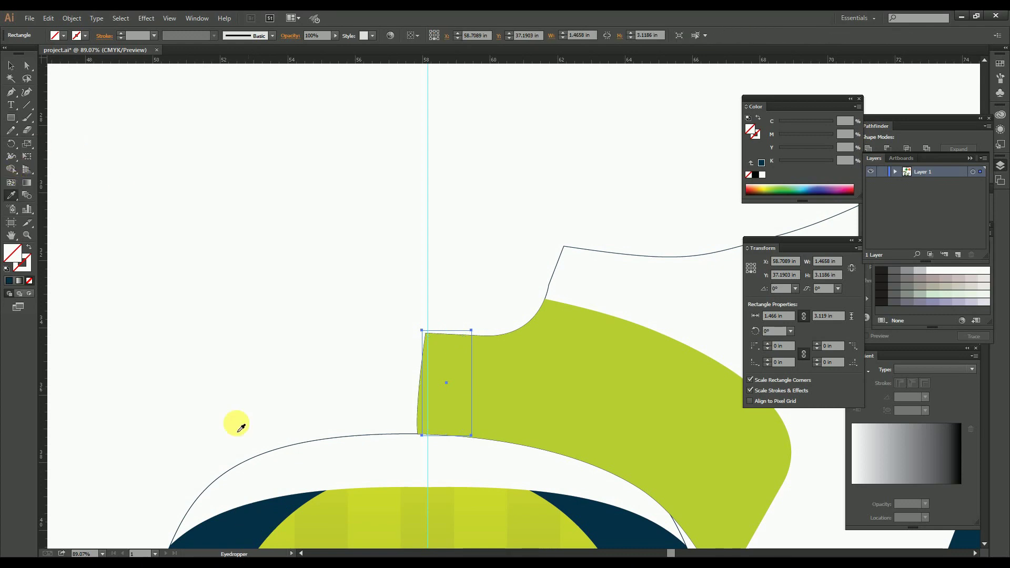
{"action": "left_click", "coordinate": [242, 529]}
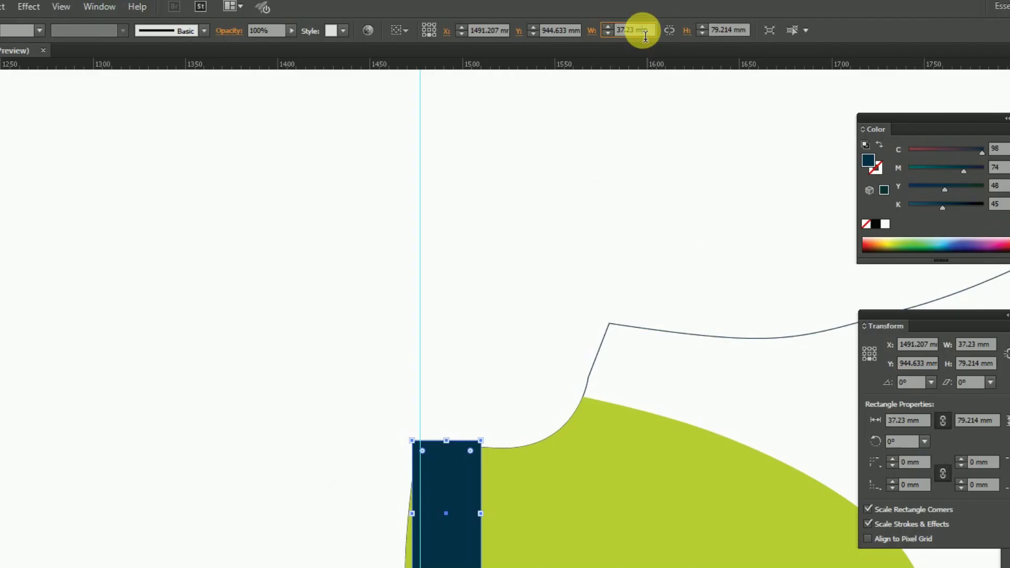
Set the navy rectangle's width to 40 mm and align it with the yoke's outer end, trimming its top to the neckline.
{"action": "double_click", "coordinate": [588, 35]}
{"action": "type", "text": "40"}
{"action": "key", "text": "Return"}
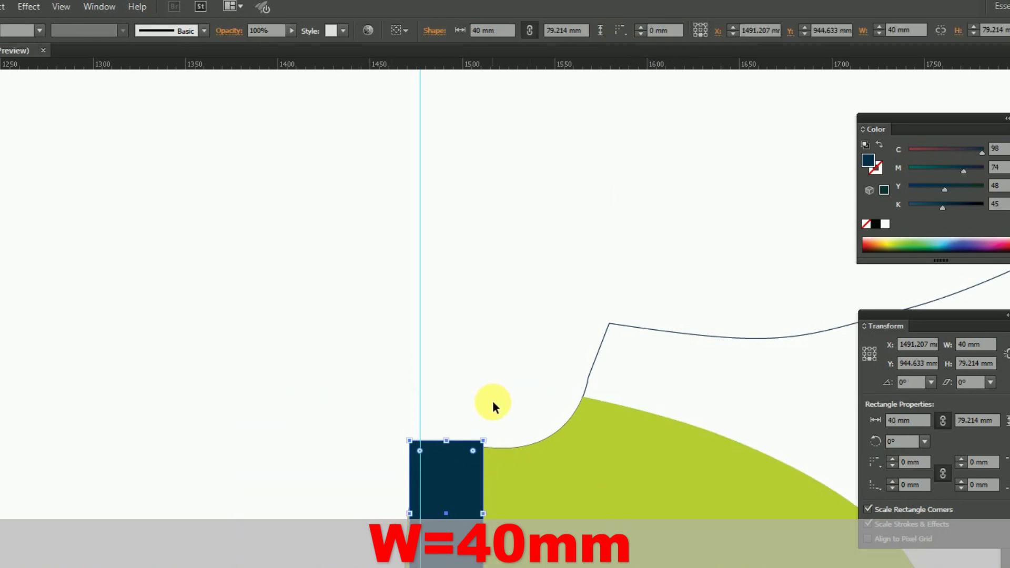
{"action": "left_click_drag", "start_coordinate": [532, 419], "coordinate": [469, 287]}
{"action": "left_click_drag", "start_coordinate": [381, 362], "coordinate": [376, 361]}
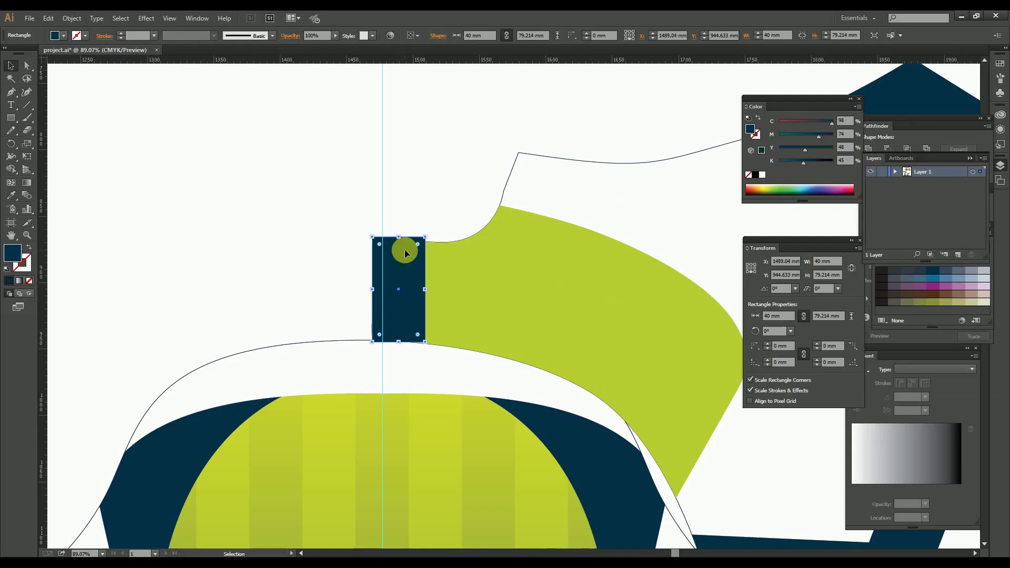
{"action": "left_click_drag", "start_coordinate": [399, 238], "coordinate": [400, 242]}
Group the navy rectangle with the sleeve.
{"action": "left_click", "coordinate": [429, 221]}
{"action": "left_click", "coordinate": [398, 254]}
{"action": "left_click", "coordinate": [489, 247], "text": "shift"}
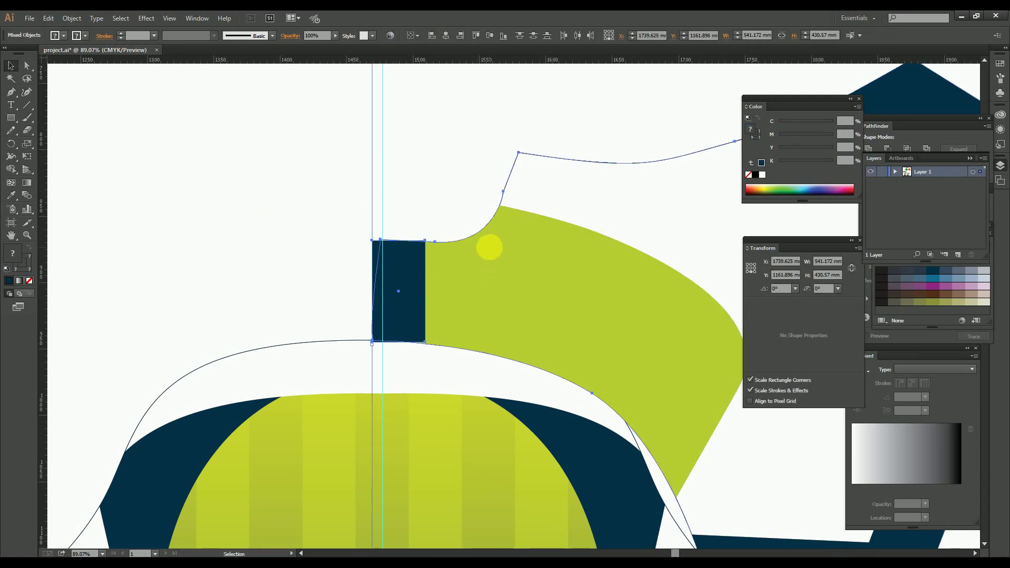
{"action": "key", "text": "ctrl+minus"}
{"action": "key", "text": "ctrl+minus"}
{"action": "right_click", "coordinate": [470, 297]}
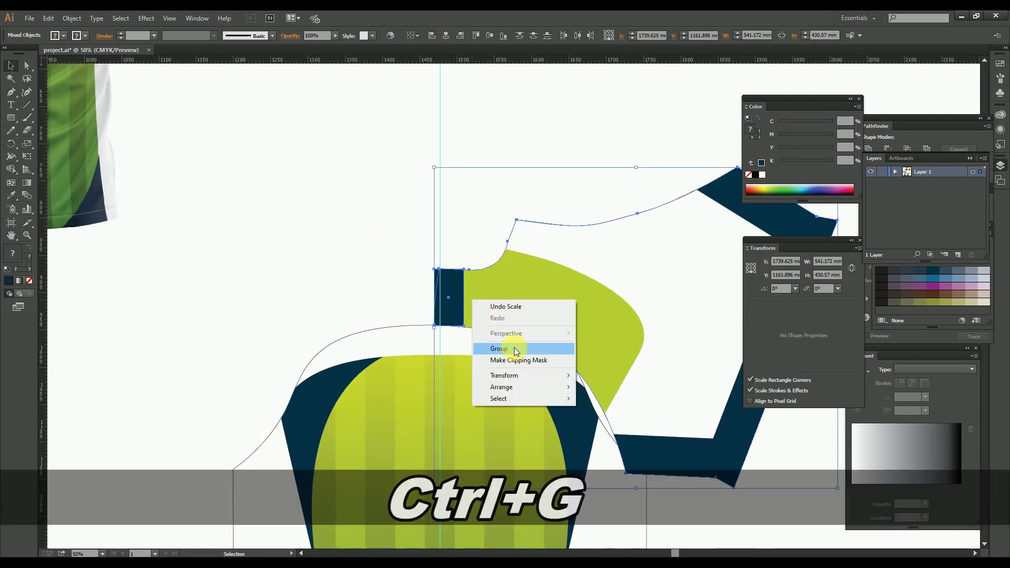
{"action": "left_click", "coordinate": [531, 348]}
Move the grouped sleeve off the back piece to the empty area left of the front piece.
{"action": "scroll", "coordinate": [334, 245], "scroll_direction": "down", "scroll_amount": 4}
{"action": "left_click_drag", "start_coordinate": [399, 259], "coordinate": [52, 320]}
{"action": "left_click_drag", "start_coordinate": [181, 316], "coordinate": [239, 315]}
{"action": "left_click_drag", "start_coordinate": [92, 293], "coordinate": [166, 293]}
{"action": "left_click_drag", "start_coordinate": [179, 285], "coordinate": [268, 310]}
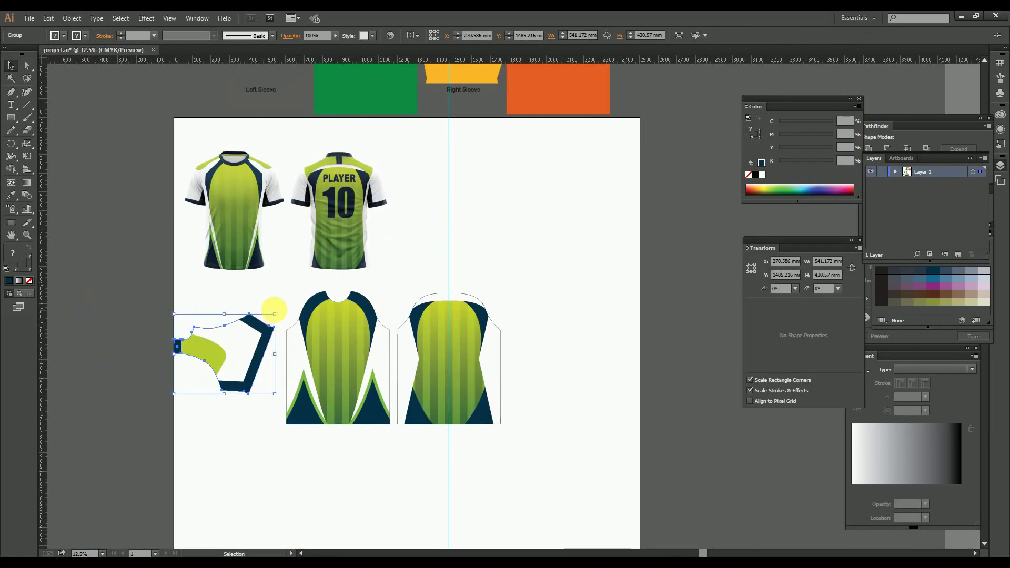
Rotate the sleeve clockwise until its navy cuff lies horizontal at the bottom, and place it just left of the front piece.
{"action": "left_click_drag", "start_coordinate": [172, 264], "coordinate": [513, 431]}
{"action": "left_click_drag", "start_coordinate": [360, 252], "coordinate": [495, 251]}
{"action": "key", "text": "v"}
{"action": "left_click_drag", "start_coordinate": [464, 214], "coordinate": [444, 397]}
{"action": "left_click", "coordinate": [443, 267]}
{"action": "left_click_drag", "start_coordinate": [323, 302], "coordinate": [340, 306]}
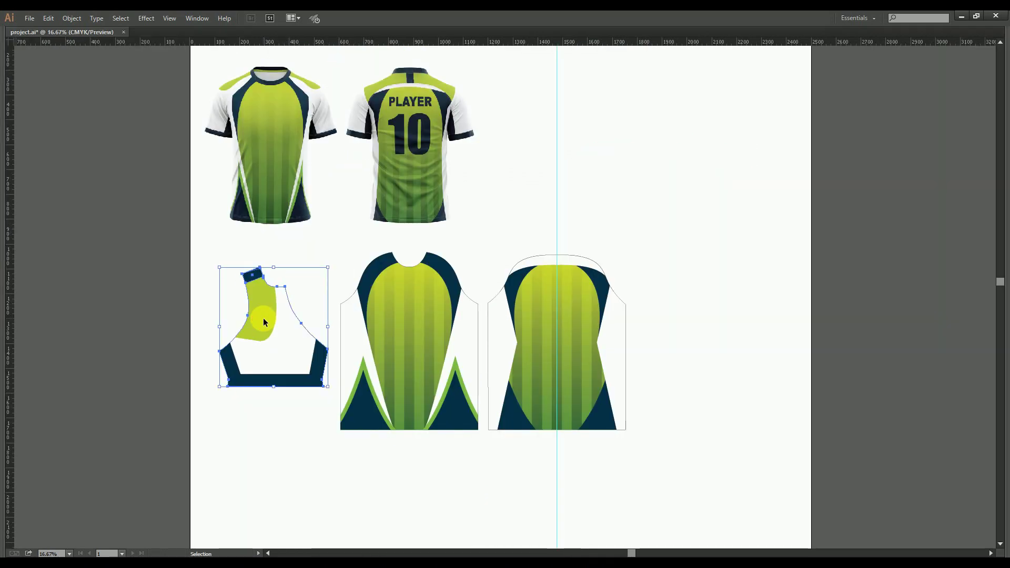
Duplicate the sleeve to the right of the back piece and reflect the copy about the vertical axis.
{"action": "left_click_drag", "start_coordinate": [263, 319], "coordinate": [680, 355]}
{"action": "right_click", "coordinate": [680, 353]}
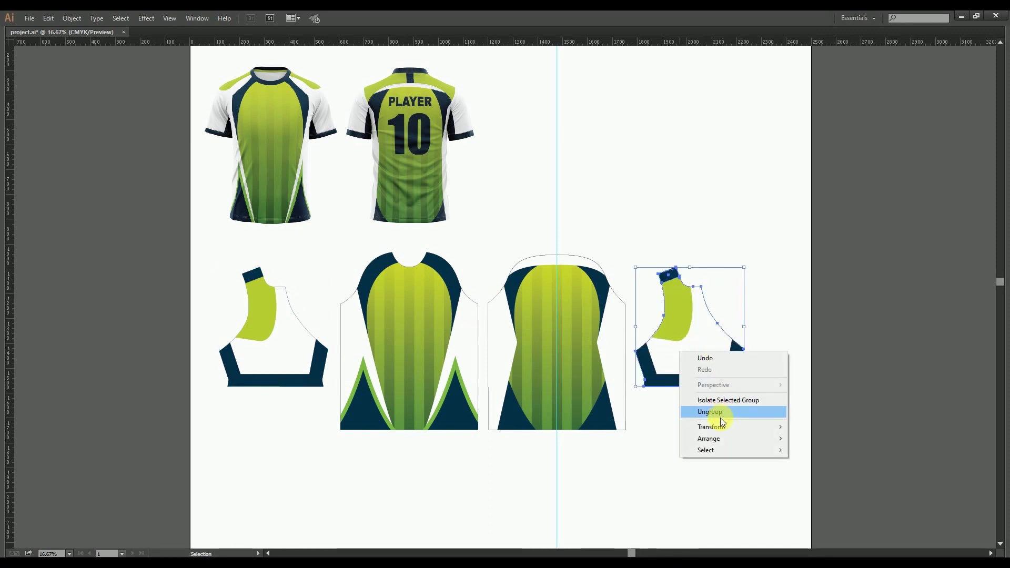
{"action": "mouse_move", "coordinate": [718, 425]}
{"action": "left_click", "coordinate": [819, 466]}
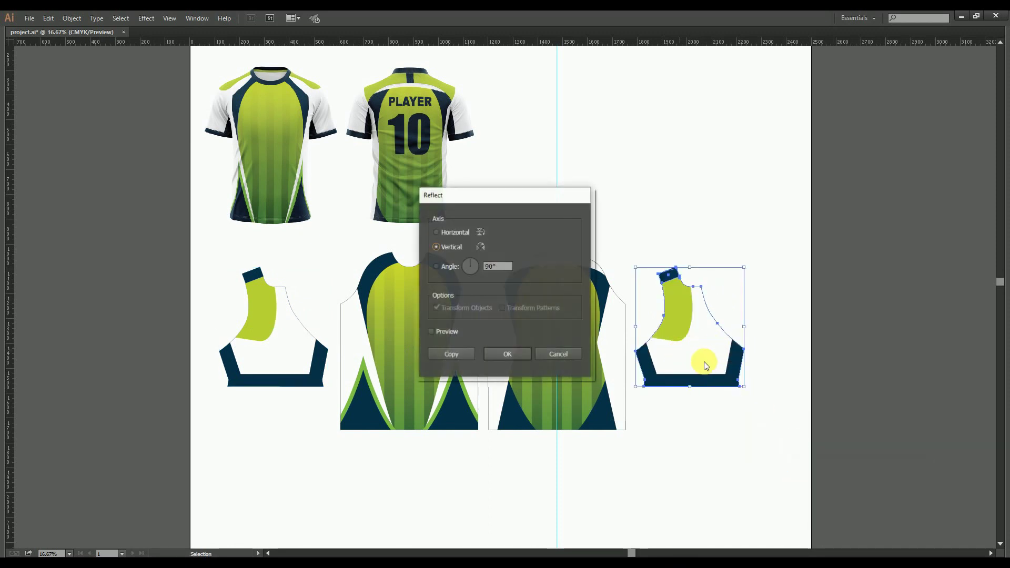
{"action": "left_click", "coordinate": [509, 353]}
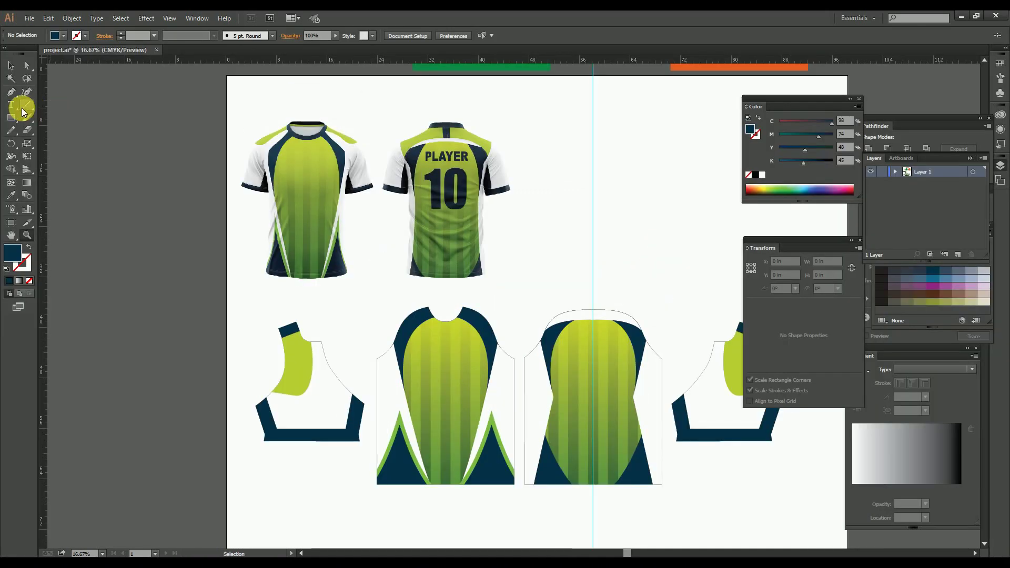
Create a navy 25 × 2 in rectangle for the neckband and move it left above the front piece's neckline.
{"action": "left_click", "coordinate": [425, 302]}
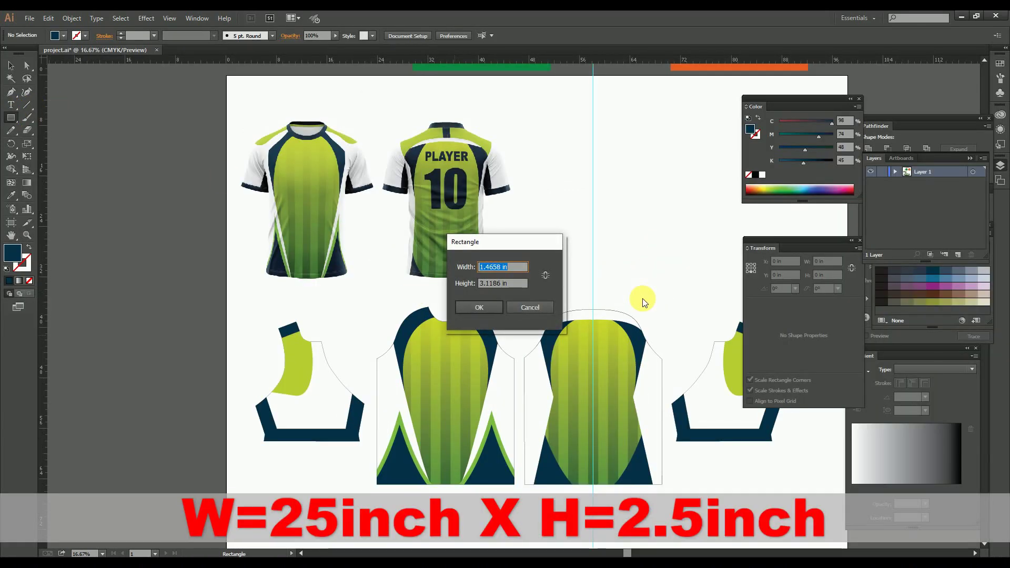
{"action": "type", "text": "25"}
{"action": "key", "text": "Tab"}
{"action": "type", "text": "2"}
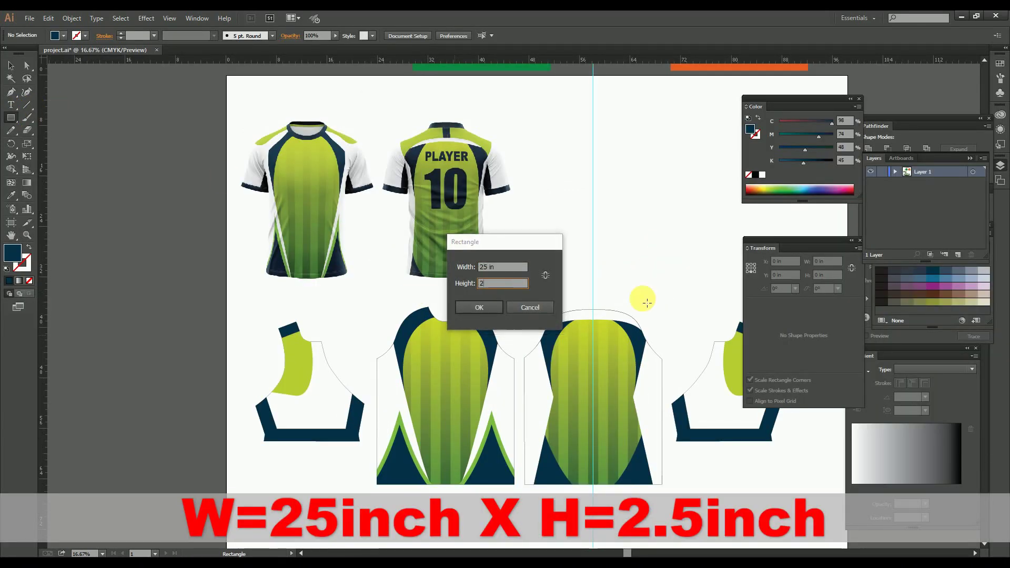
{"action": "key", "text": "Return"}
{"action": "key", "text": "v"}
{"action": "left_click_drag", "start_coordinate": [515, 298], "coordinate": [479, 299]}
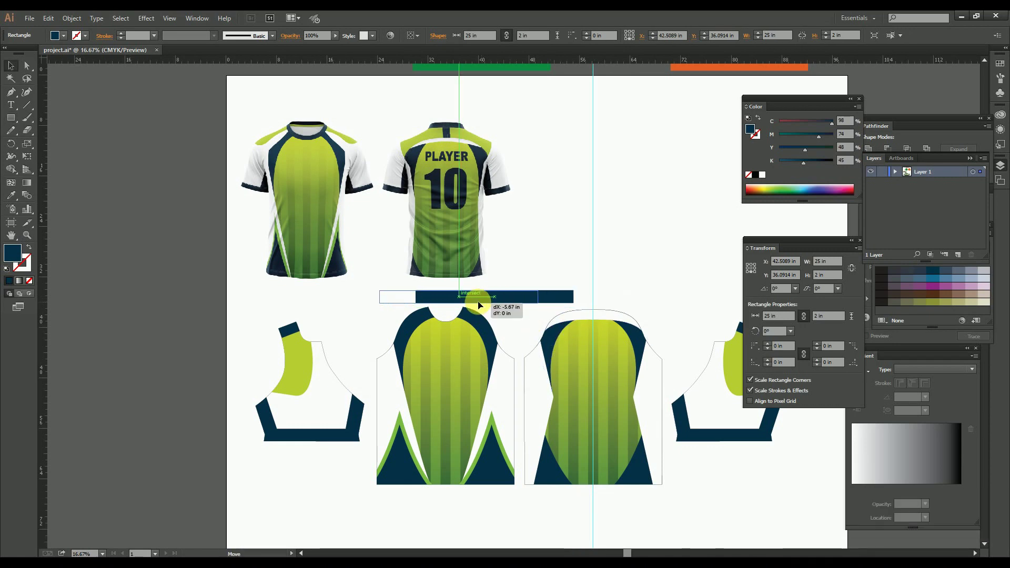